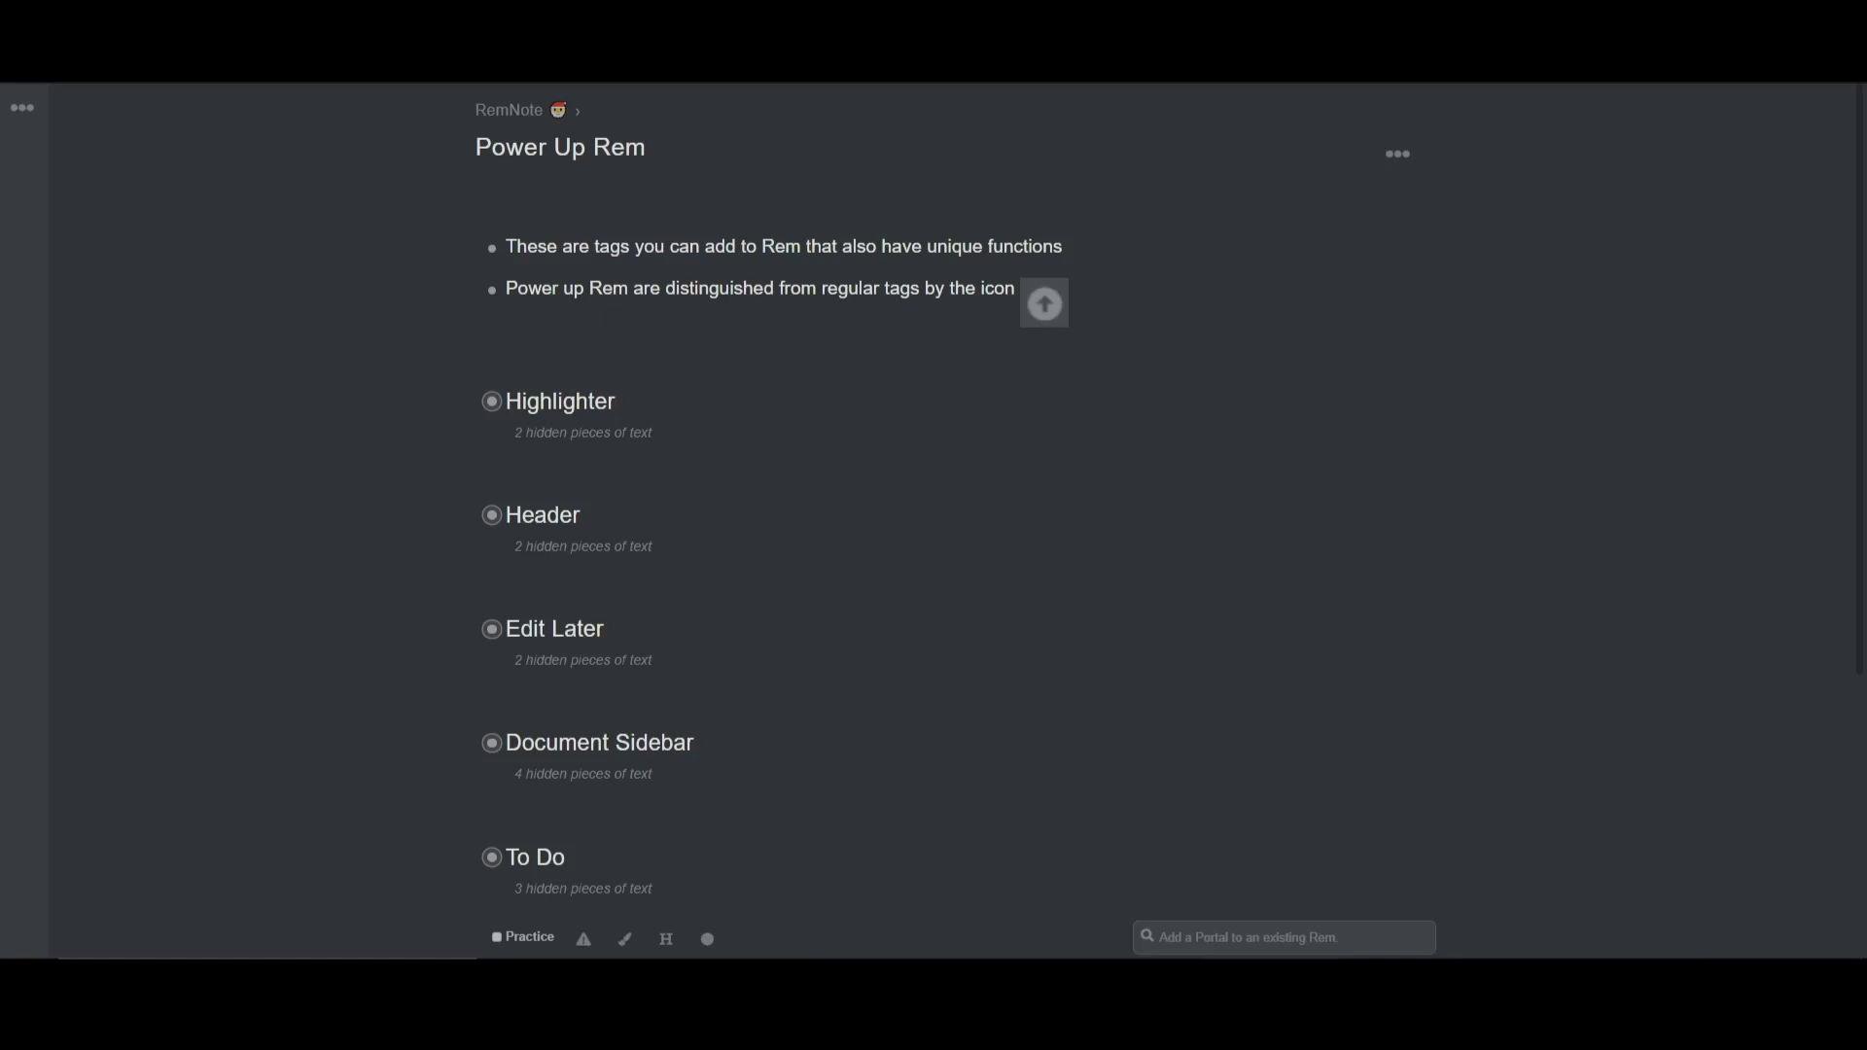
Restore the inline up-arrow image to its original size and expand the Highlighter and Header sections.
{"action": "mouse_move", "coordinate": [1067, 326]}
{"action": "left_mouse_down"}
{"action": "mouse_move", "coordinate": [1082, 337]}
{"action": "mouse_move", "coordinate": [1056, 313]}
{"action": "left_mouse_up"}
{"action": "left_click", "coordinate": [1052, 312]}
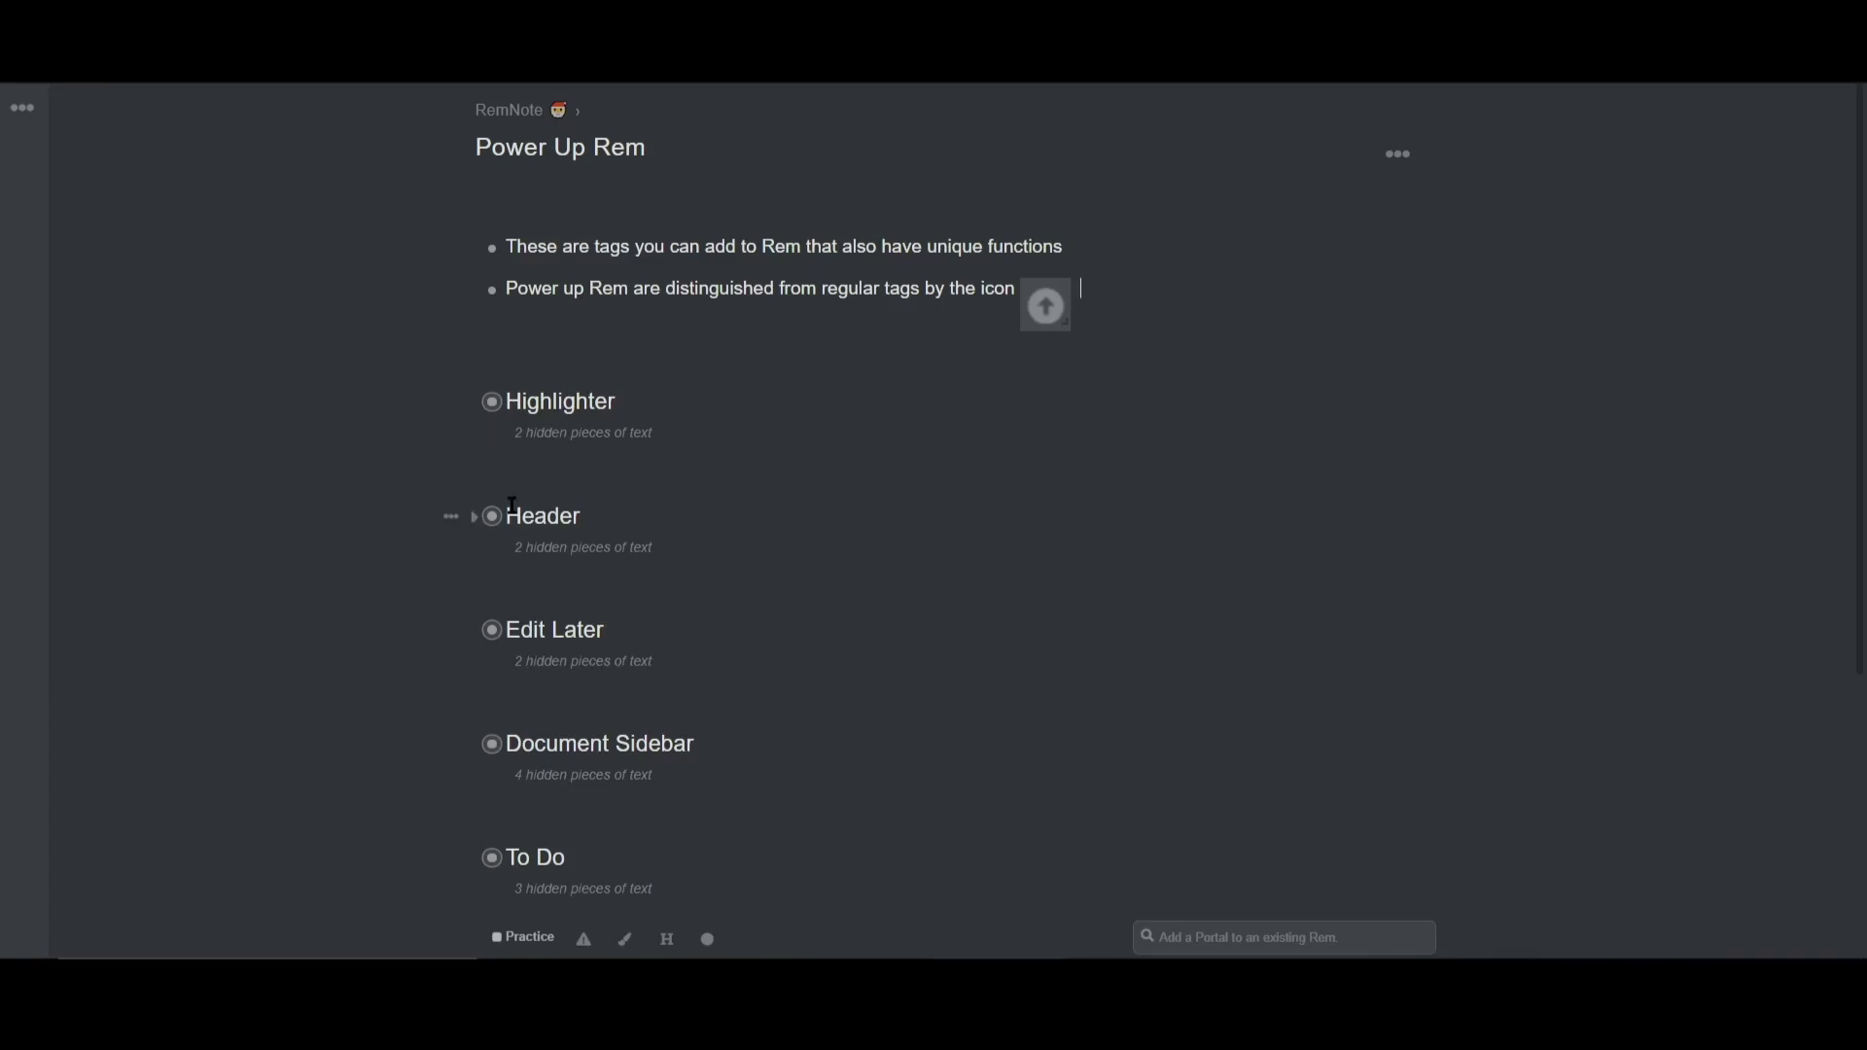
{"action": "left_click", "coordinate": [475, 403]}
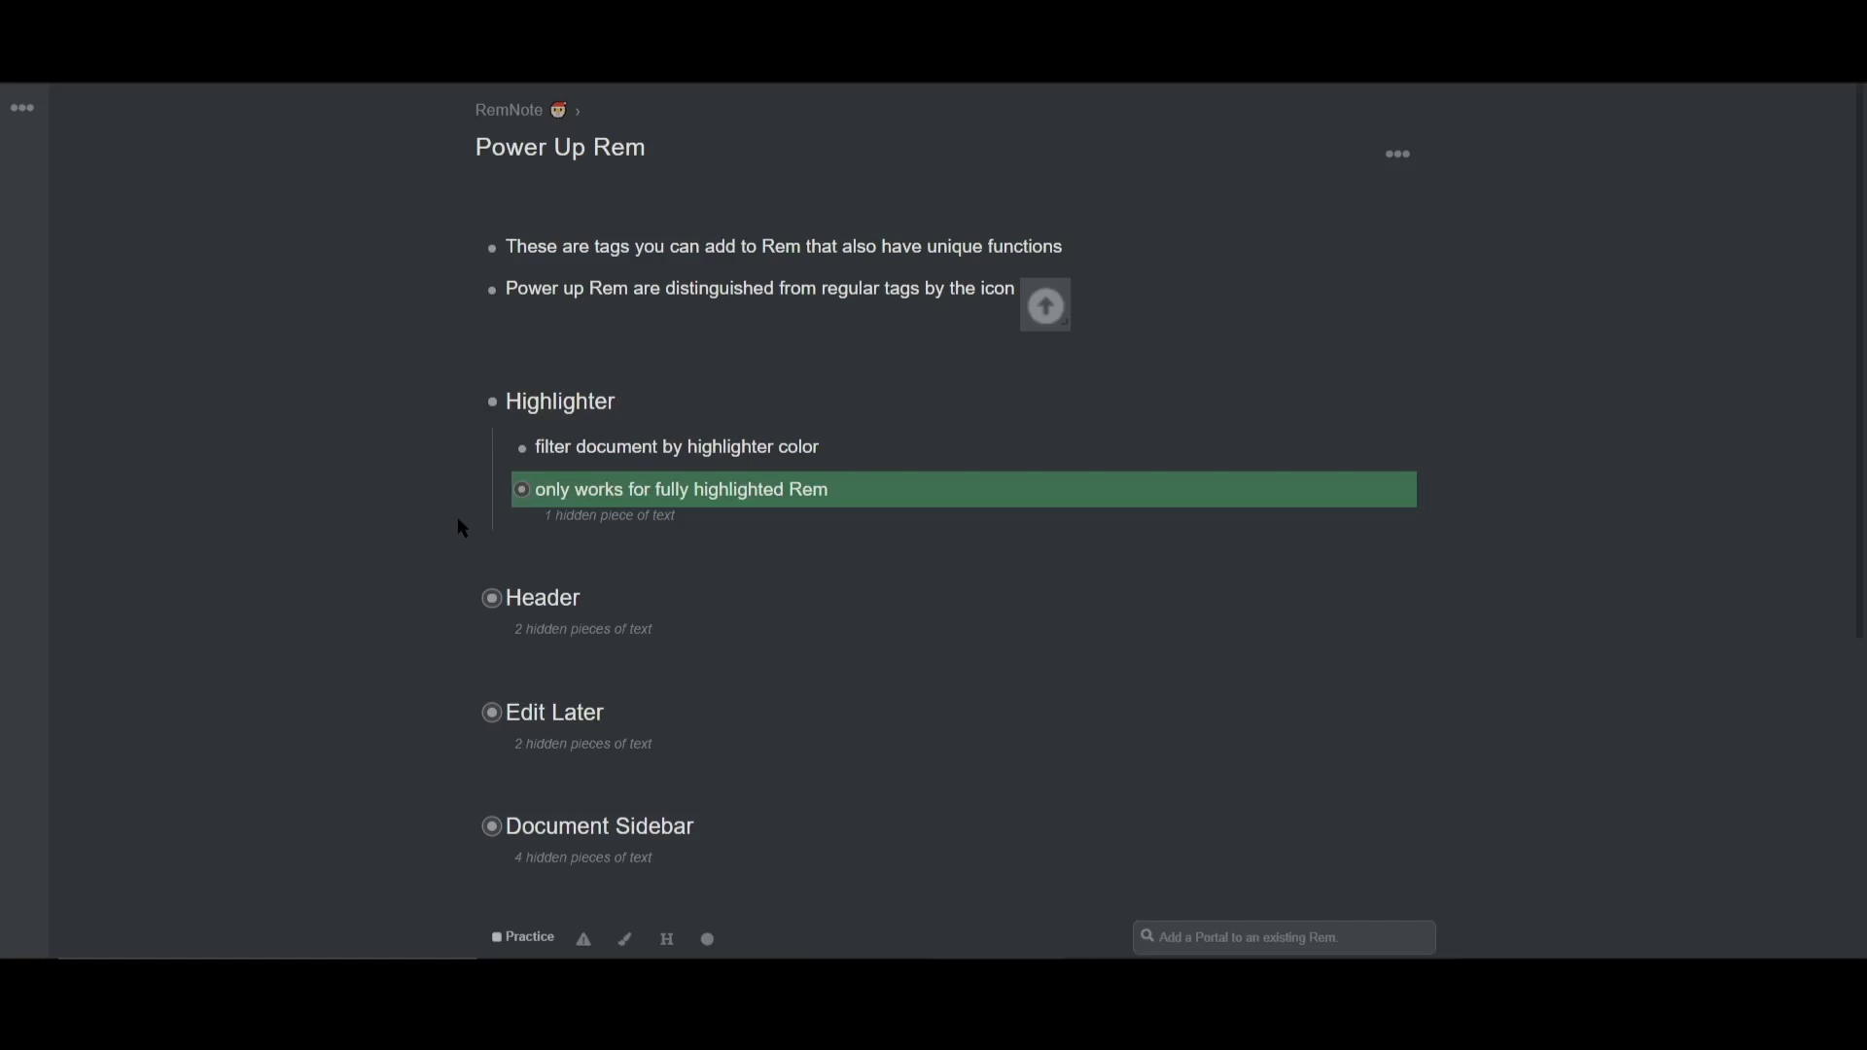
{"action": "left_click", "coordinate": [473, 599]}
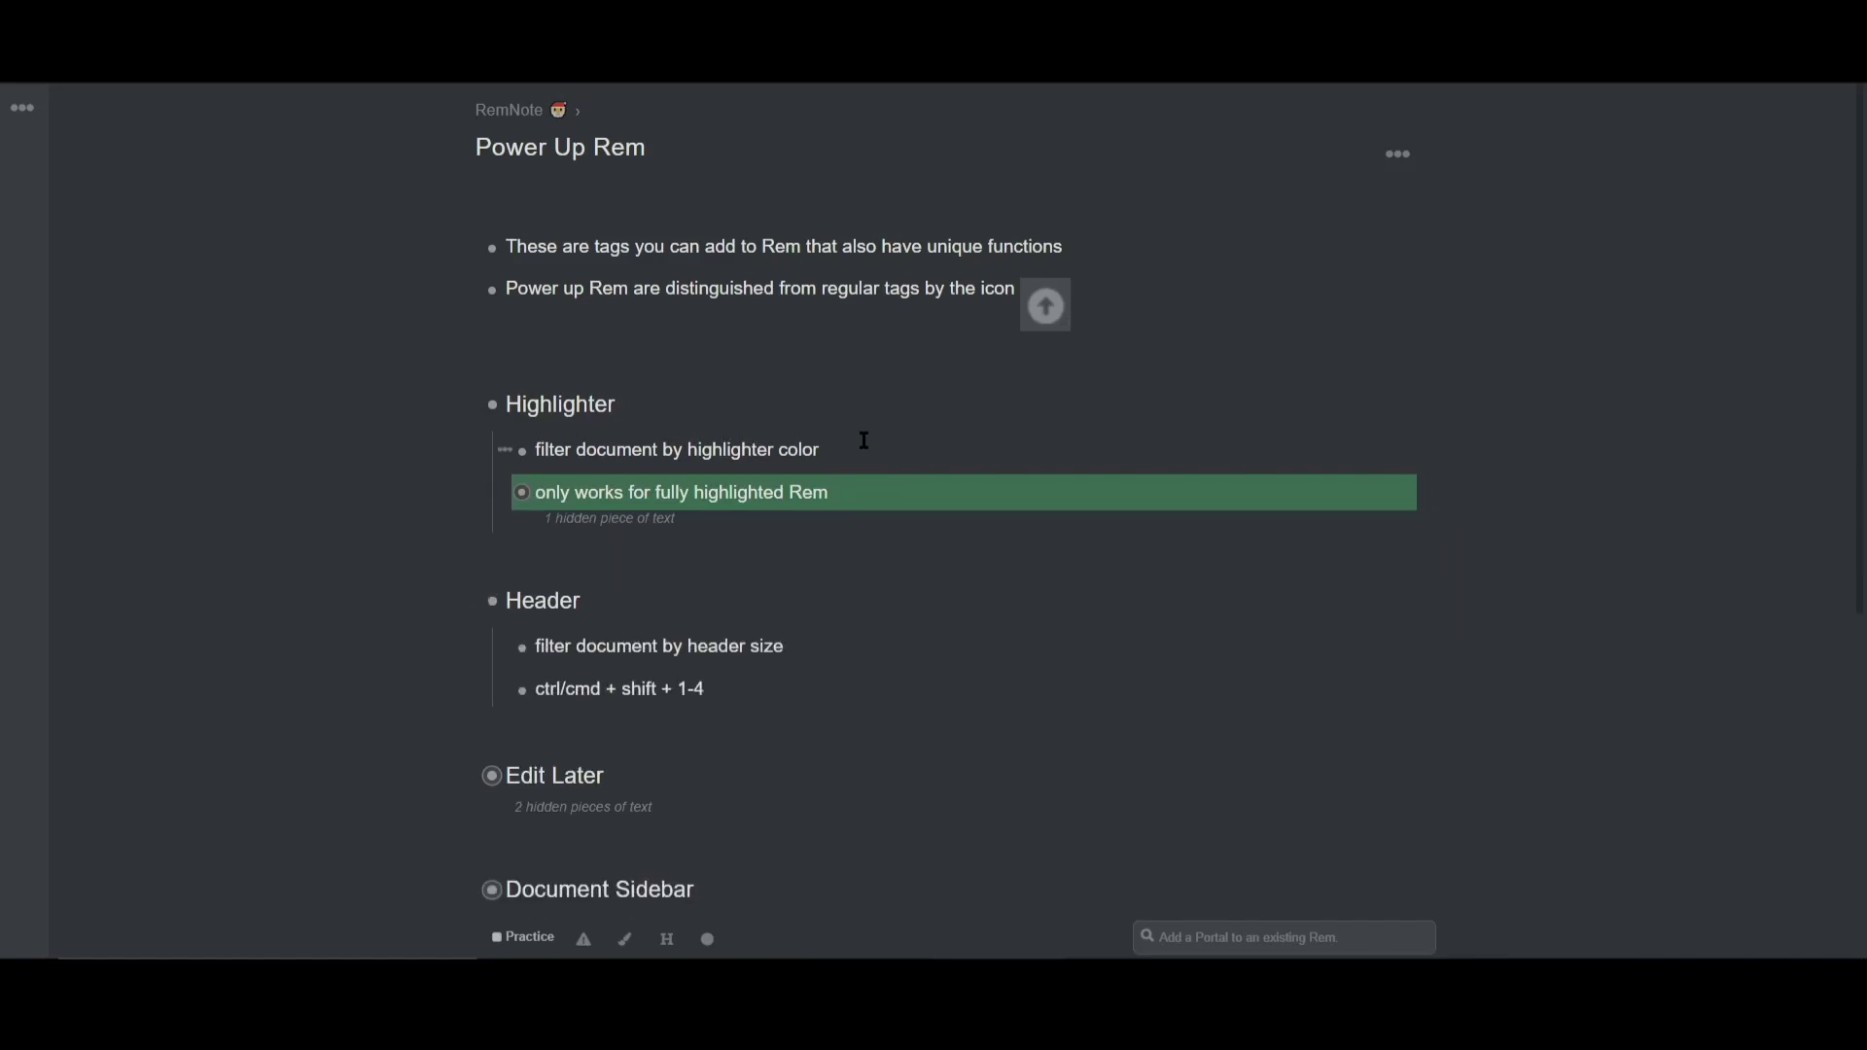
Highlight 'filter document by highlighter color' in green.
{"action": "left_click", "coordinate": [832, 450]}
{"action": "mouse_move", "coordinate": [625, 941]}
{"action": "left_click", "coordinate": [645, 881]}
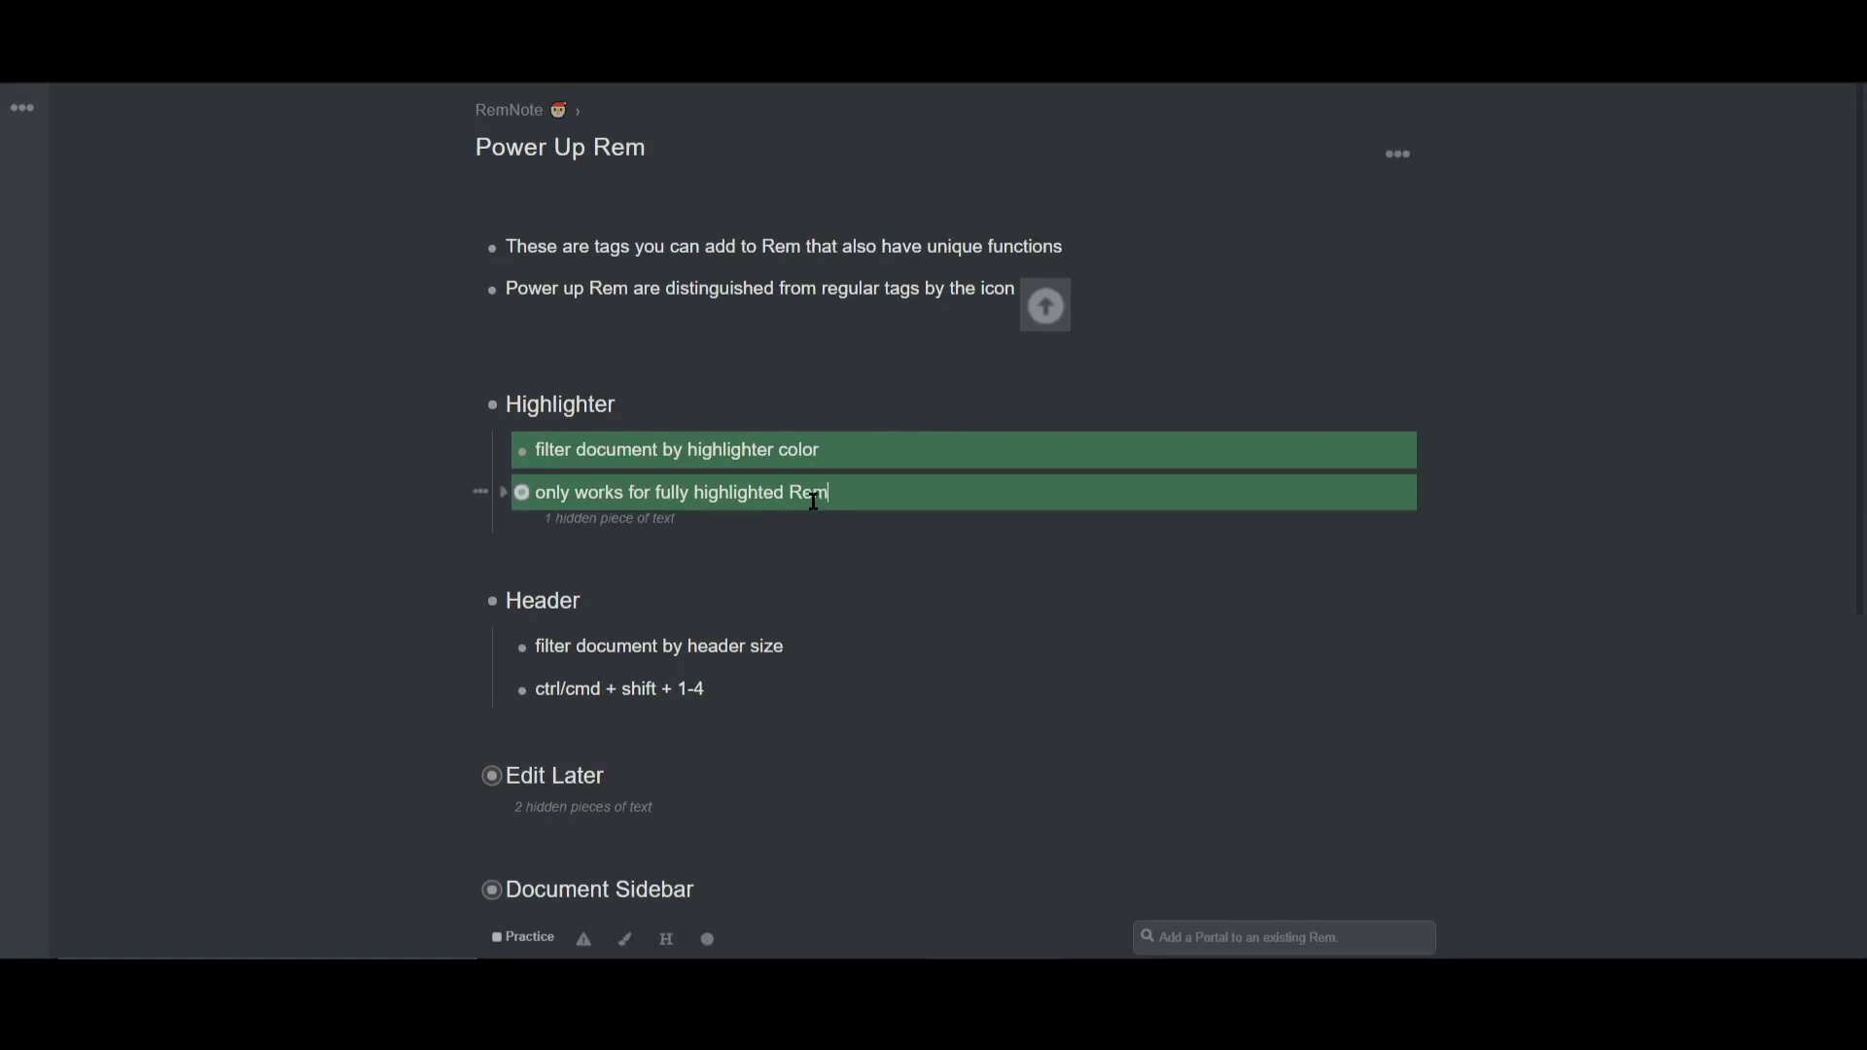
Expand 'only works for fully highlighted Rem' and select its whole line.
{"action": "left_click", "coordinate": [505, 493]}
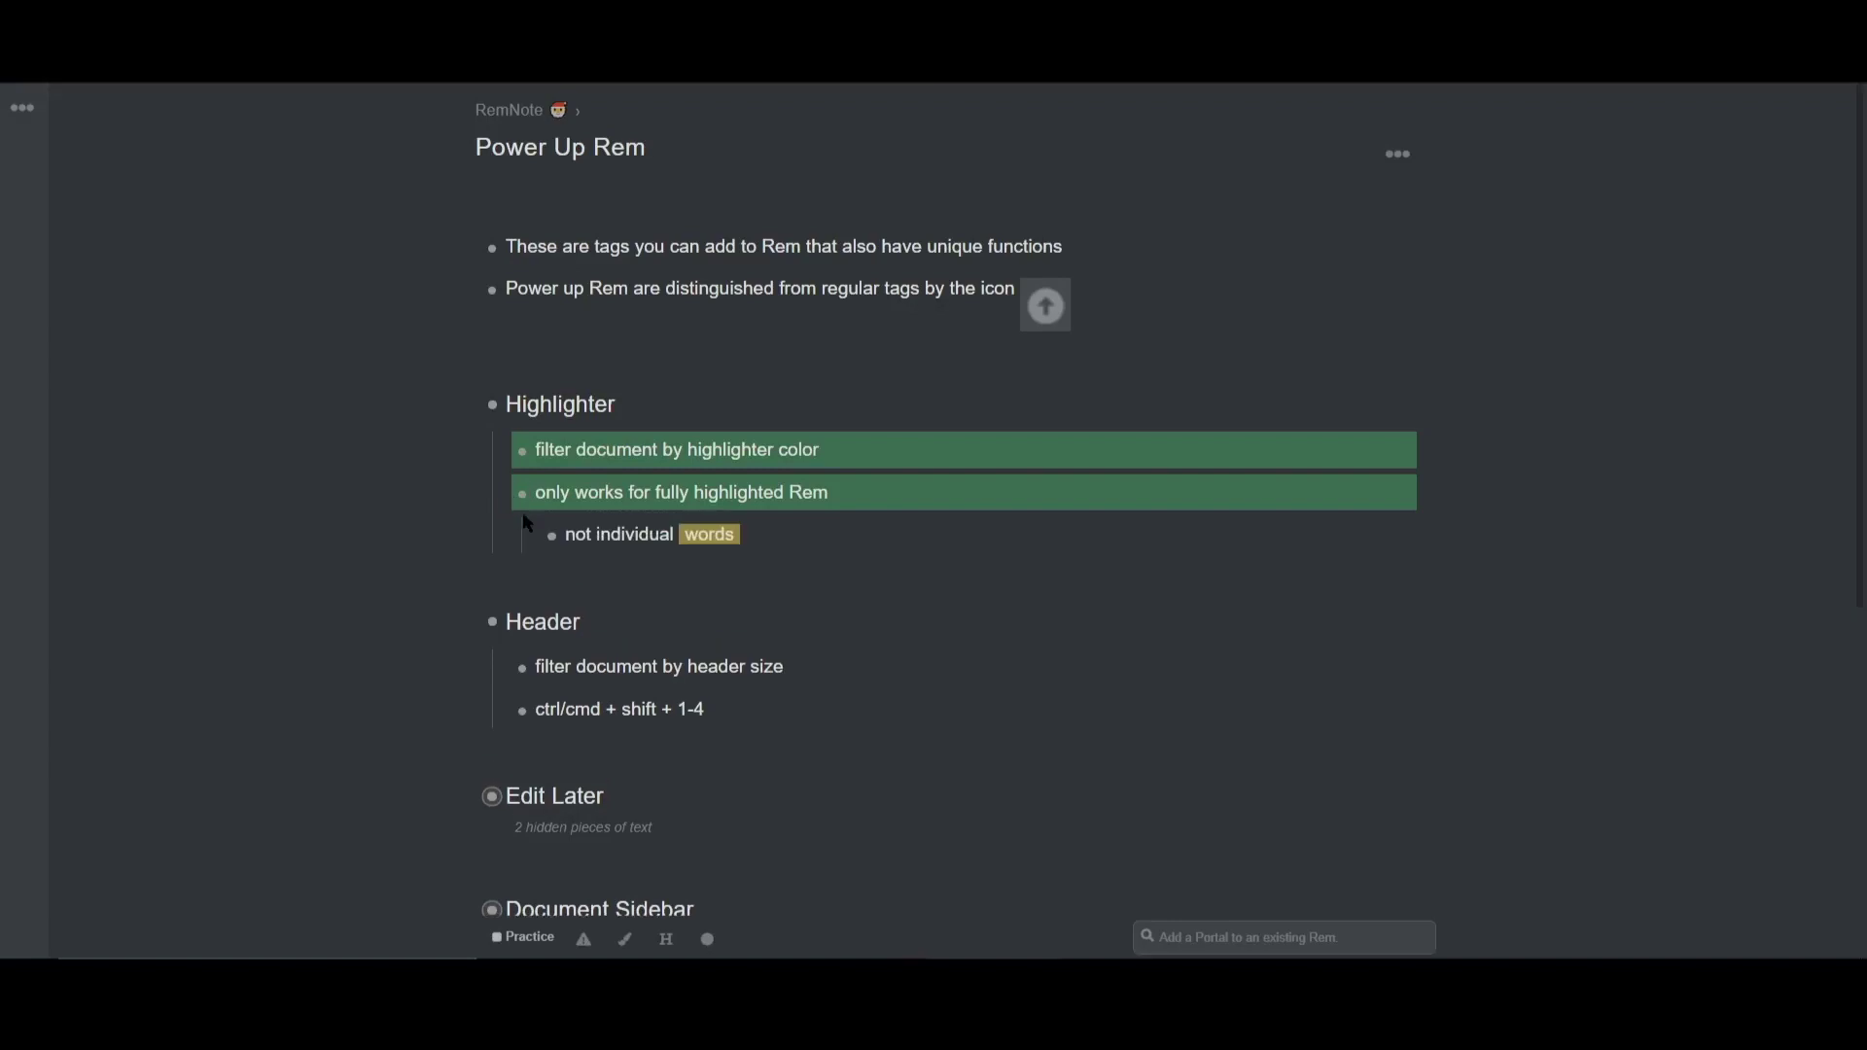
{"action": "triple_click", "coordinate": [874, 492]}
{"action": "left_click", "coordinate": [1061, 636]}
Filter the document to green-highlighted Rem, then clear the filter to show the full page.
{"action": "key", "text": "ctrl+shift+f"}
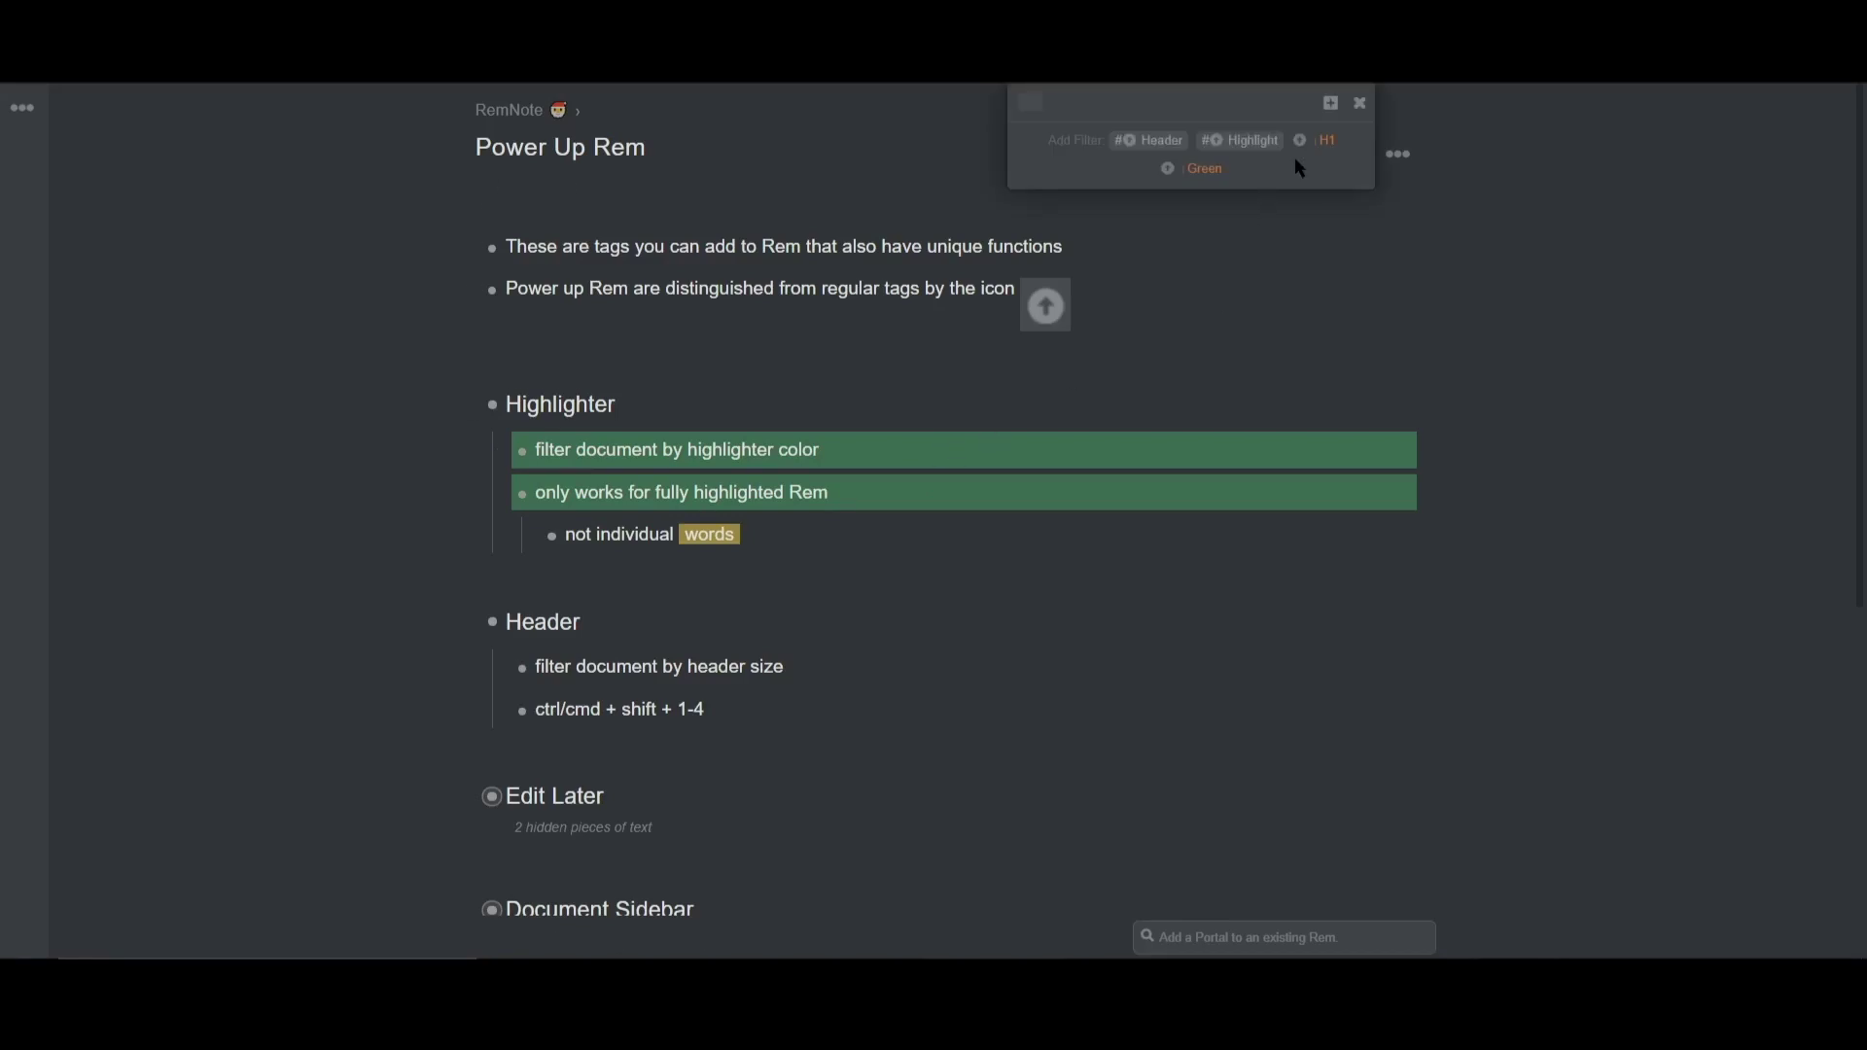
{"action": "left_click", "coordinate": [1204, 169]}
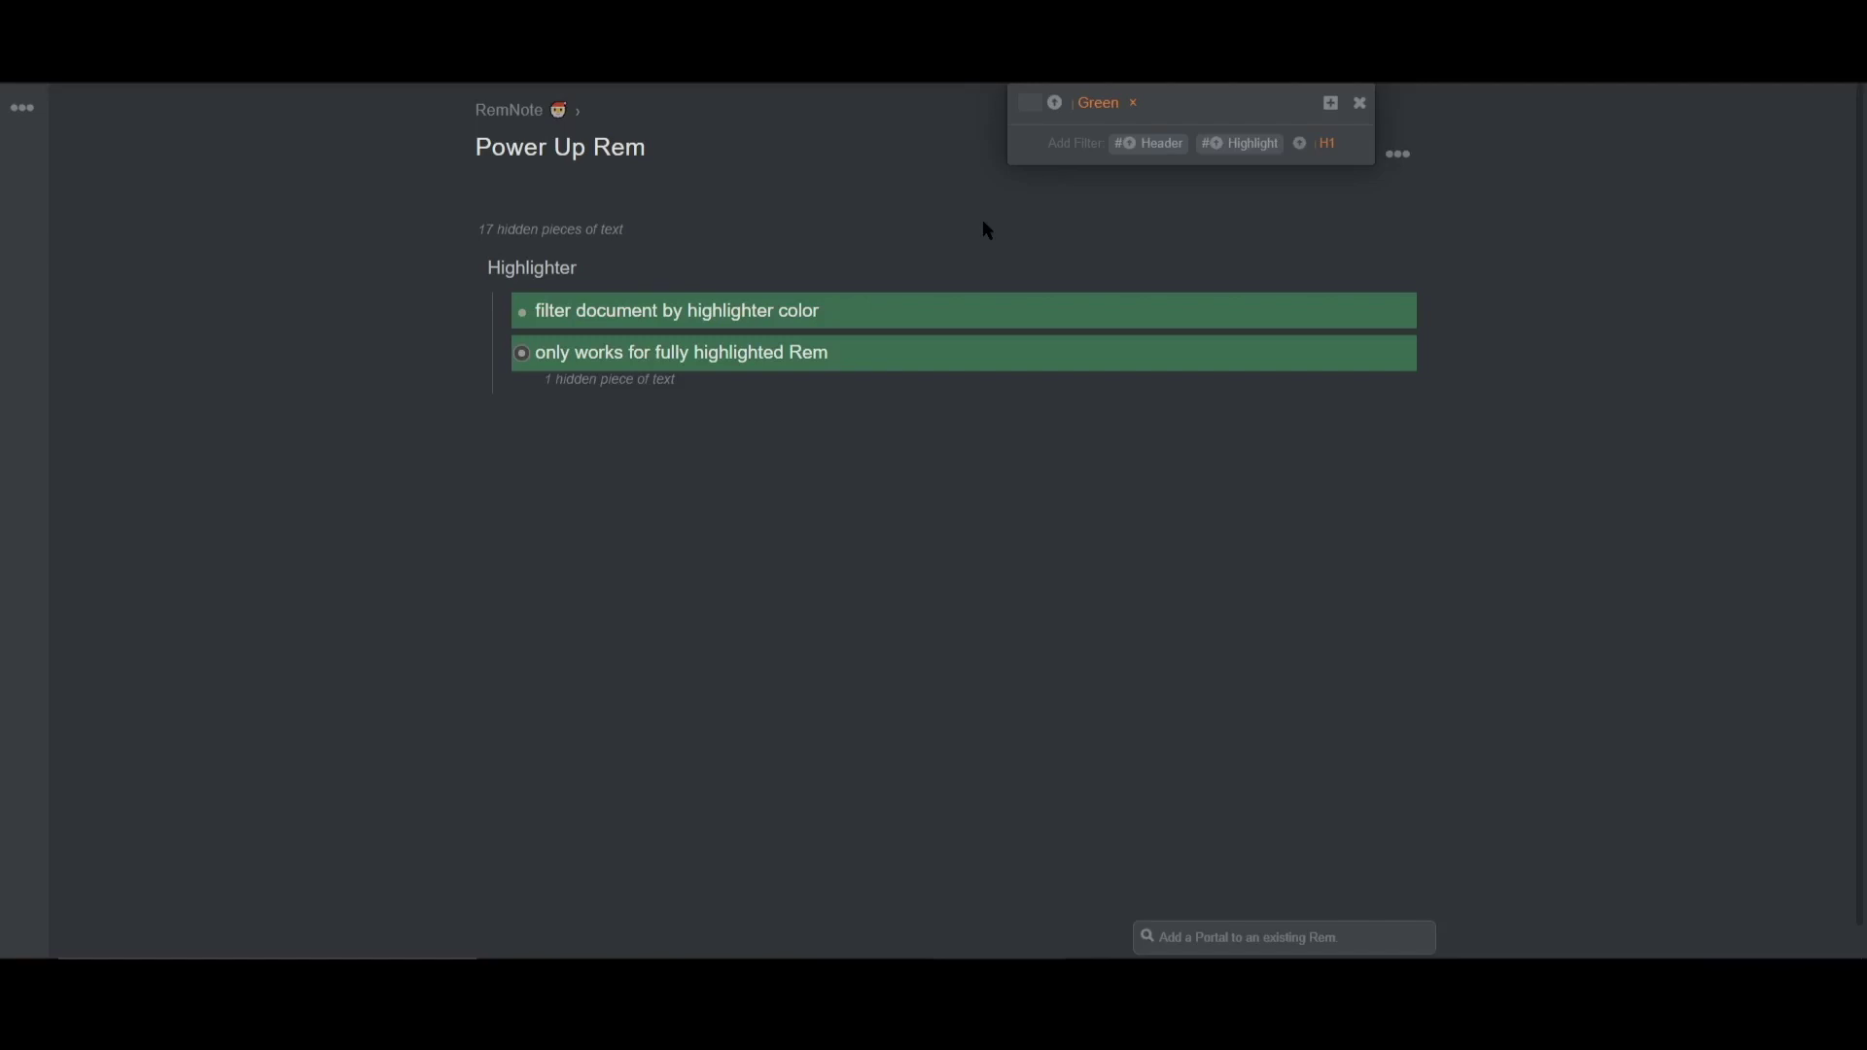
{"action": "left_click", "coordinate": [1132, 102]}
{"action": "left_click", "coordinate": [1359, 102]}
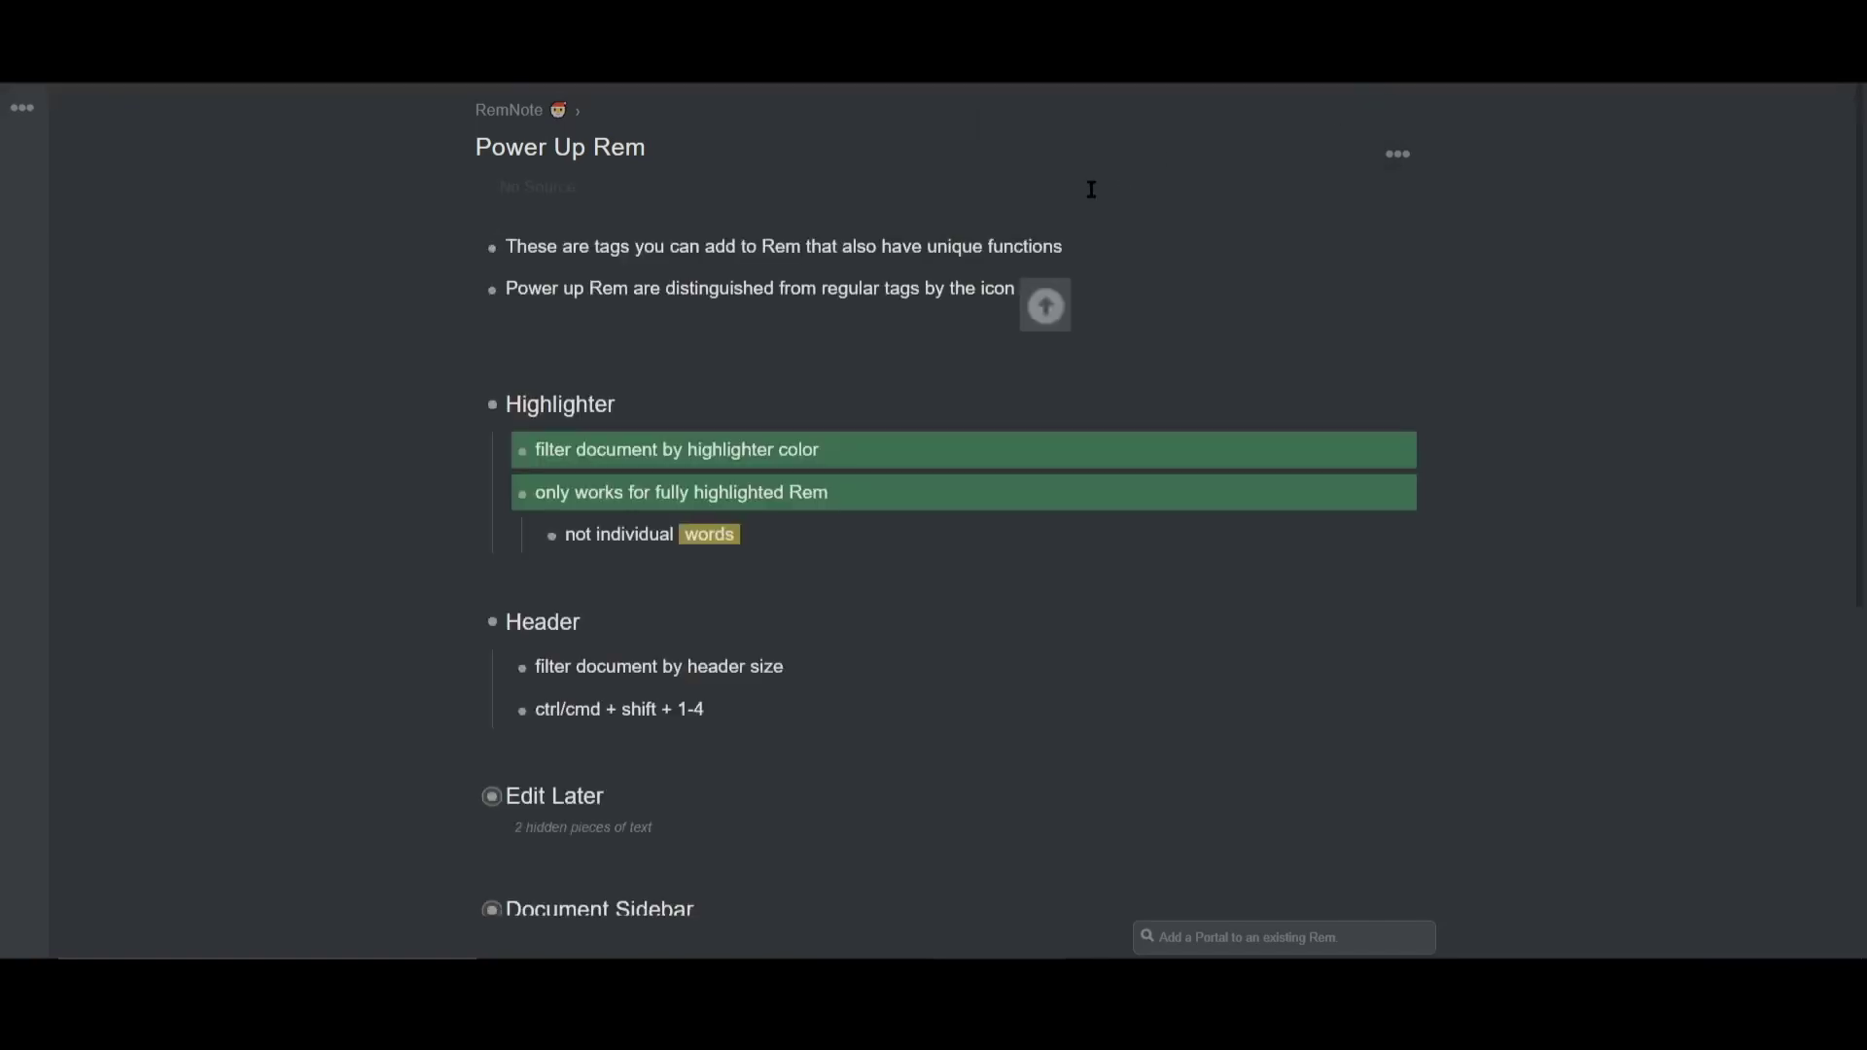
Make 'filter document by header size' an H1 header and 'ctrl/cmd + shift + 1-4' a level-2 header.
{"action": "left_click_drag", "start_coordinate": [533, 667], "coordinate": [808, 665]}
{"action": "left_click", "coordinate": [666, 939]}
{"action": "mouse_move", "coordinate": [666, 941]}
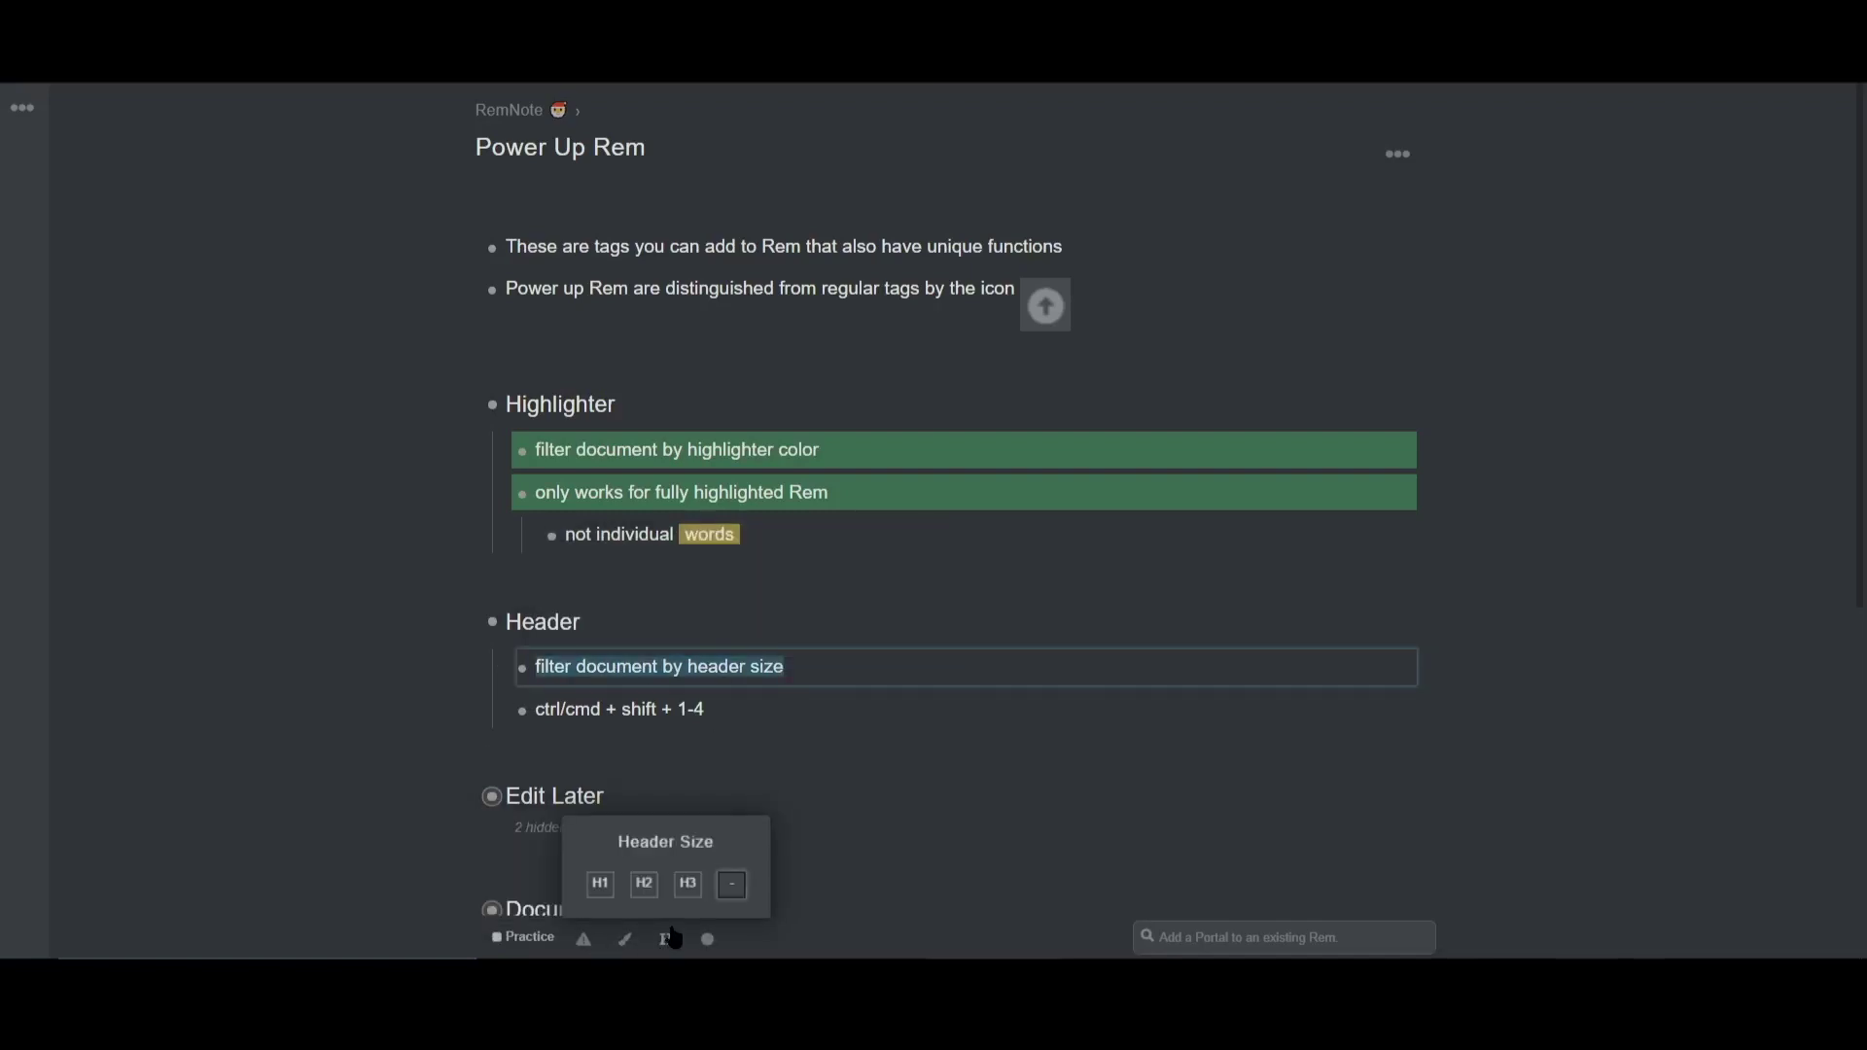
{"action": "left_click", "coordinate": [596, 879]}
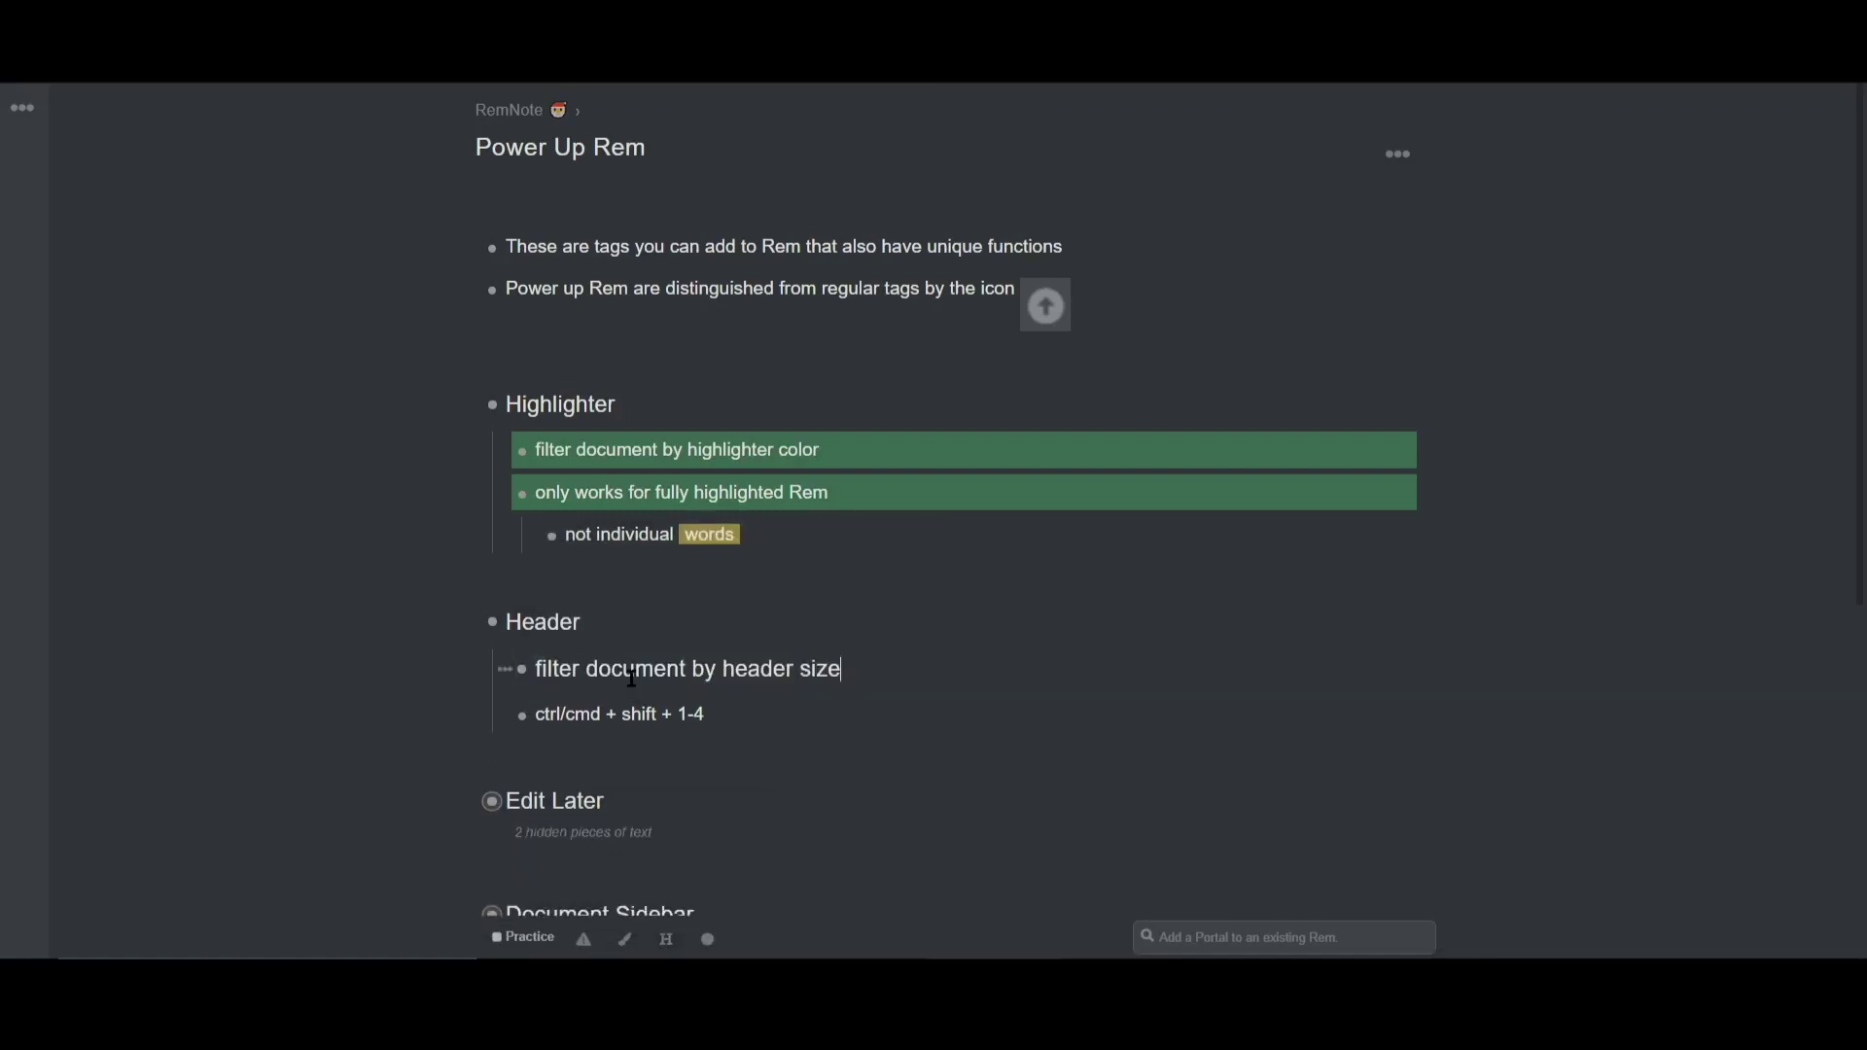
{"action": "left_click", "coordinate": [681, 716]}
{"action": "key", "text": "ctrl+shift+1"}
Filter the document to H1 and H2 headers, then remove both filters to show everything.
{"action": "key", "text": "ctrl+f"}
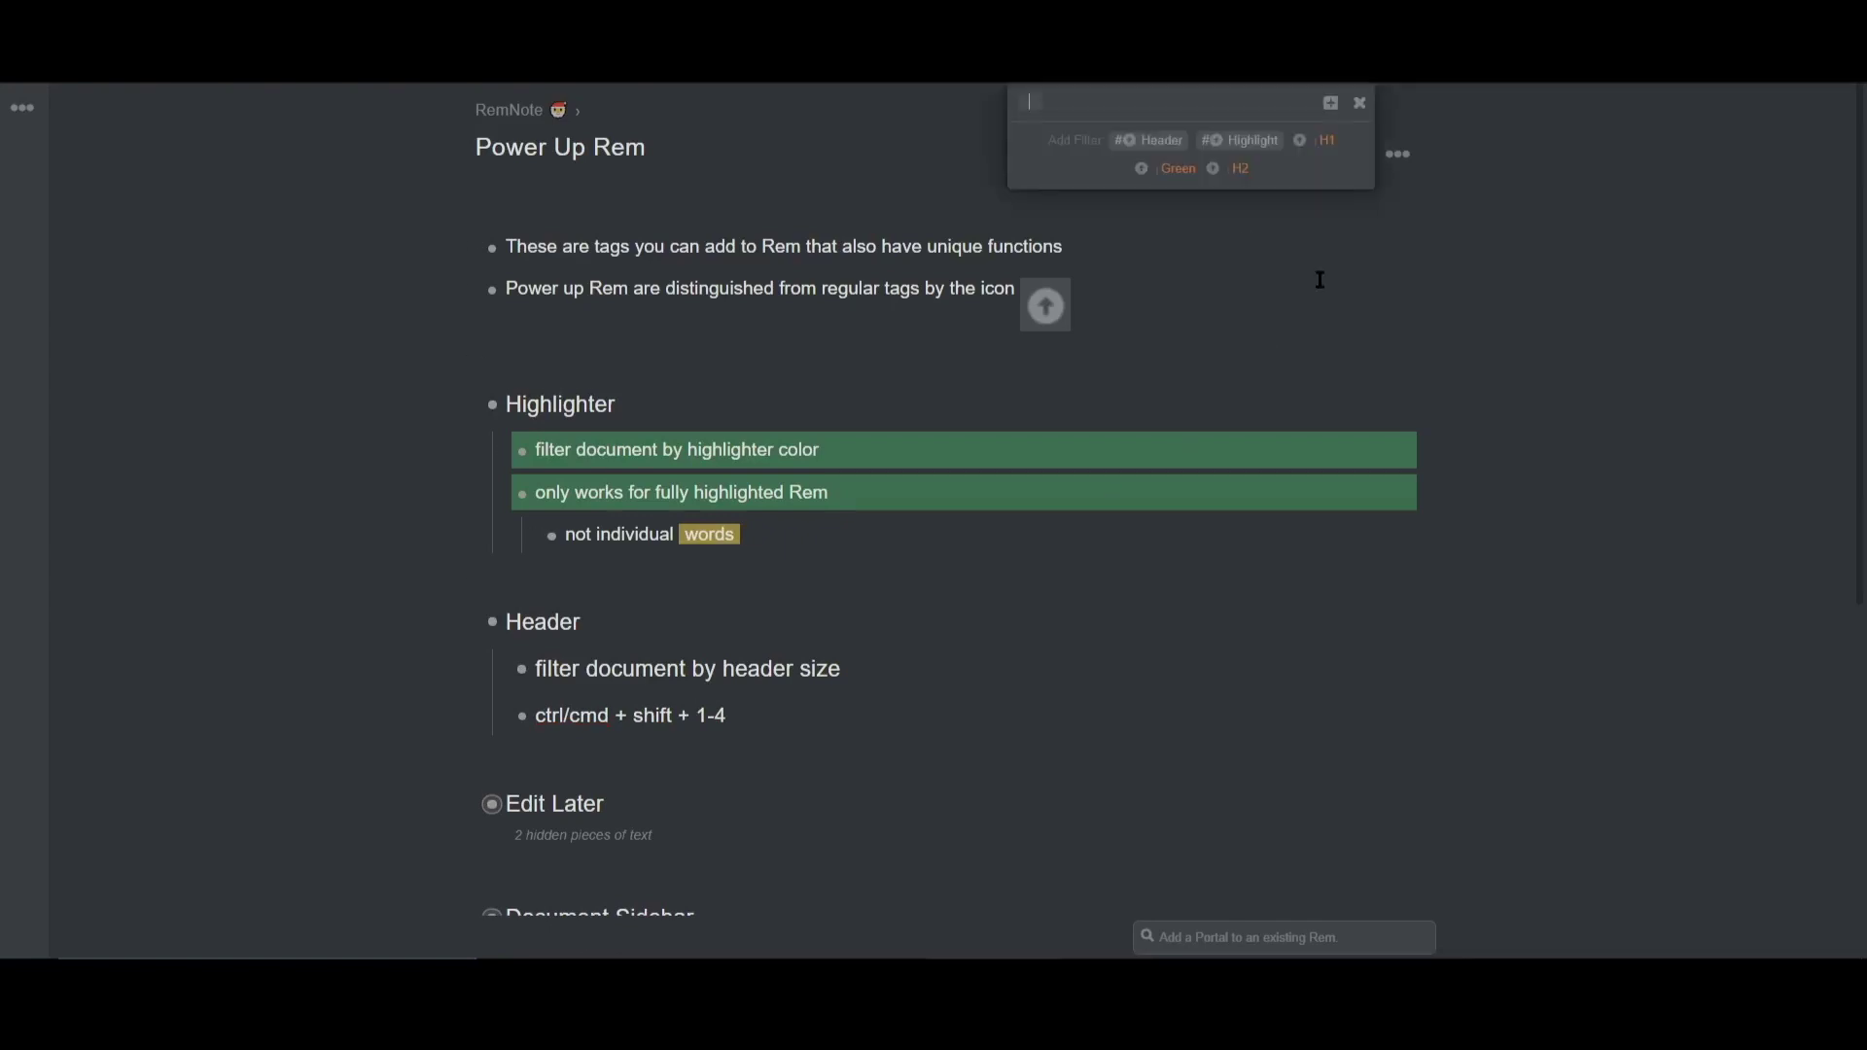
{"action": "left_click", "coordinate": [1325, 142]}
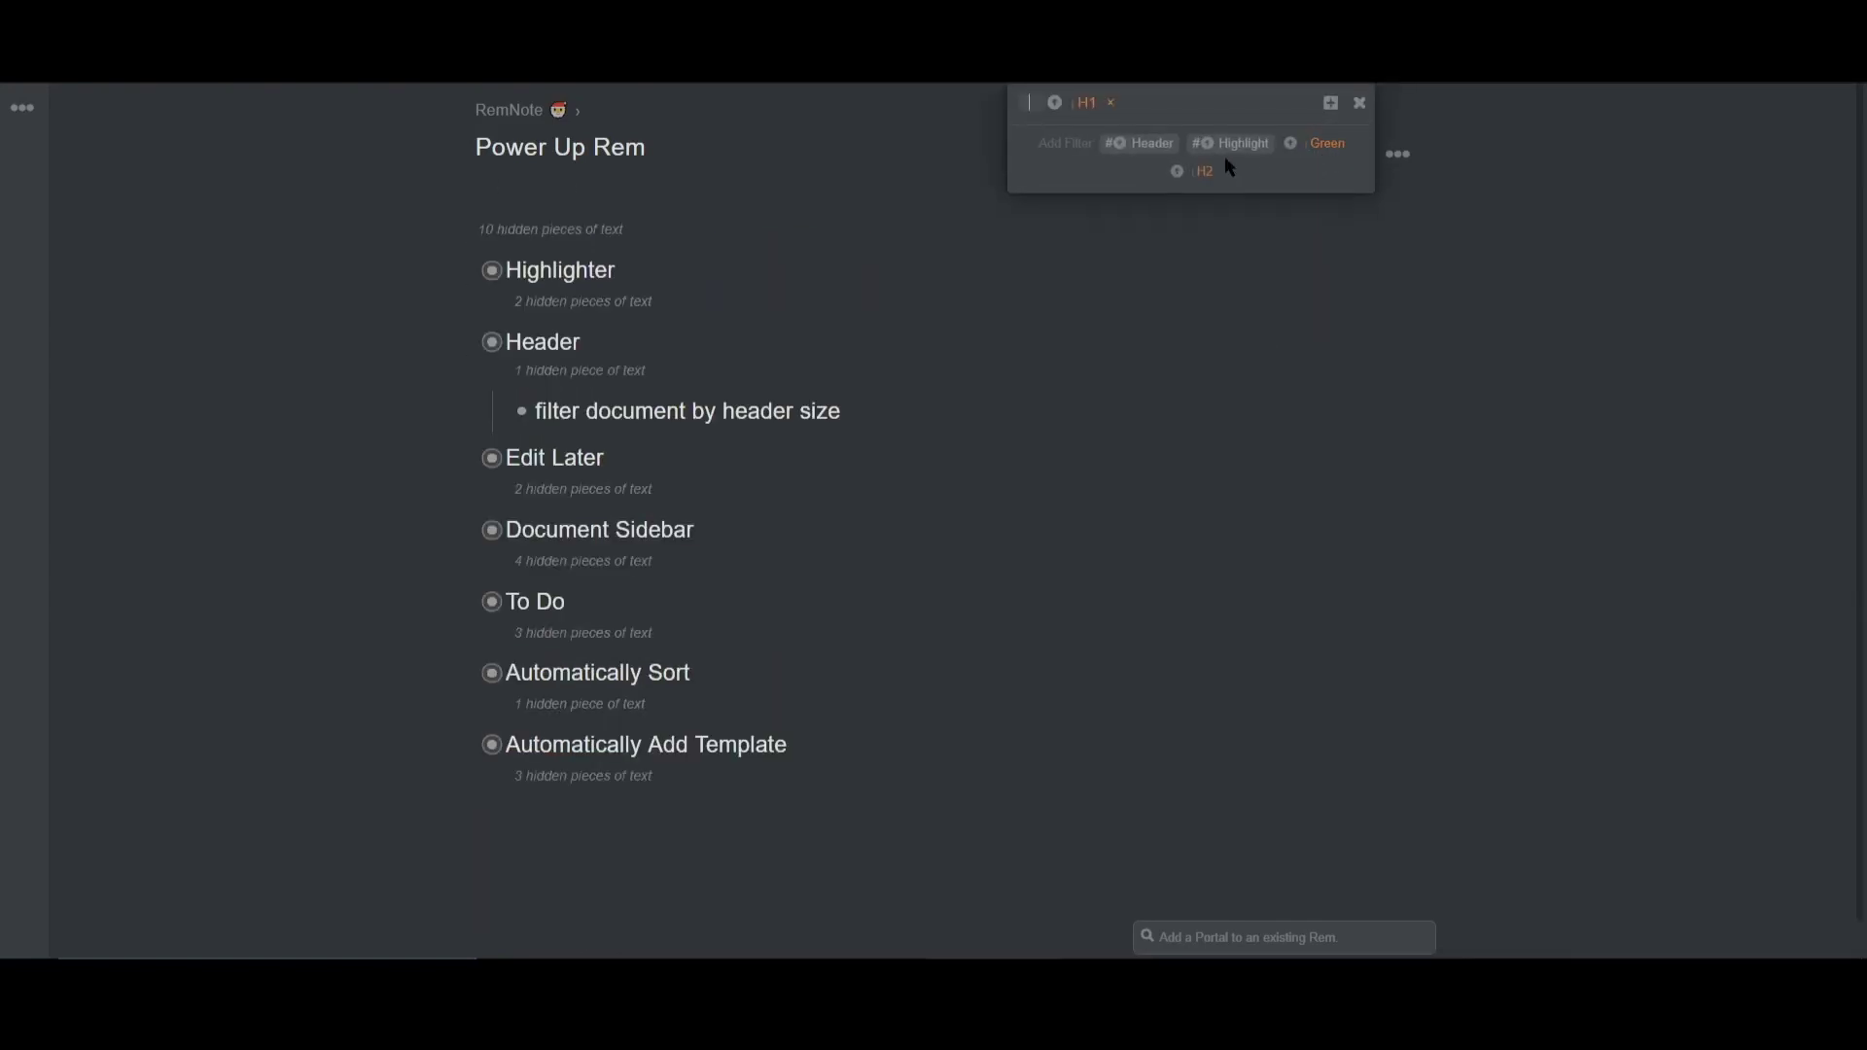
{"action": "left_click", "coordinate": [1203, 173]}
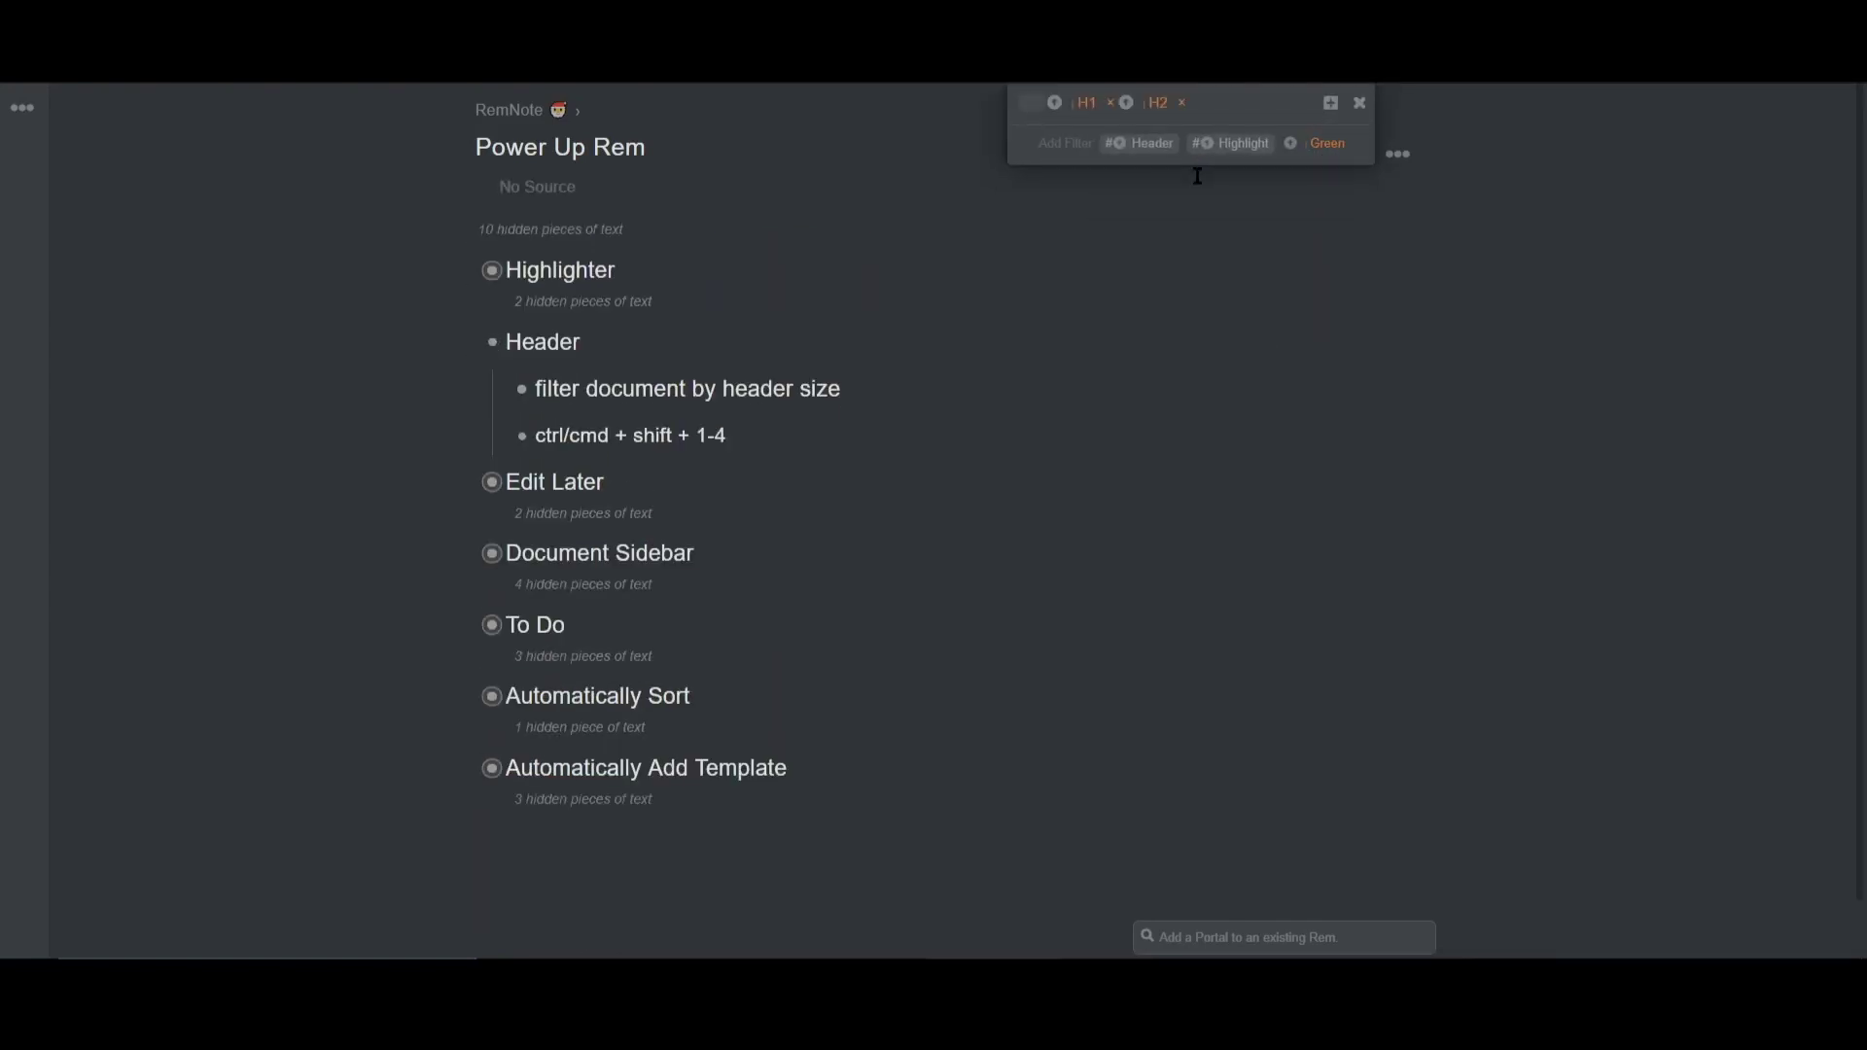
{"action": "left_click", "coordinate": [1110, 103]}
{"action": "left_click", "coordinate": [1109, 103]}
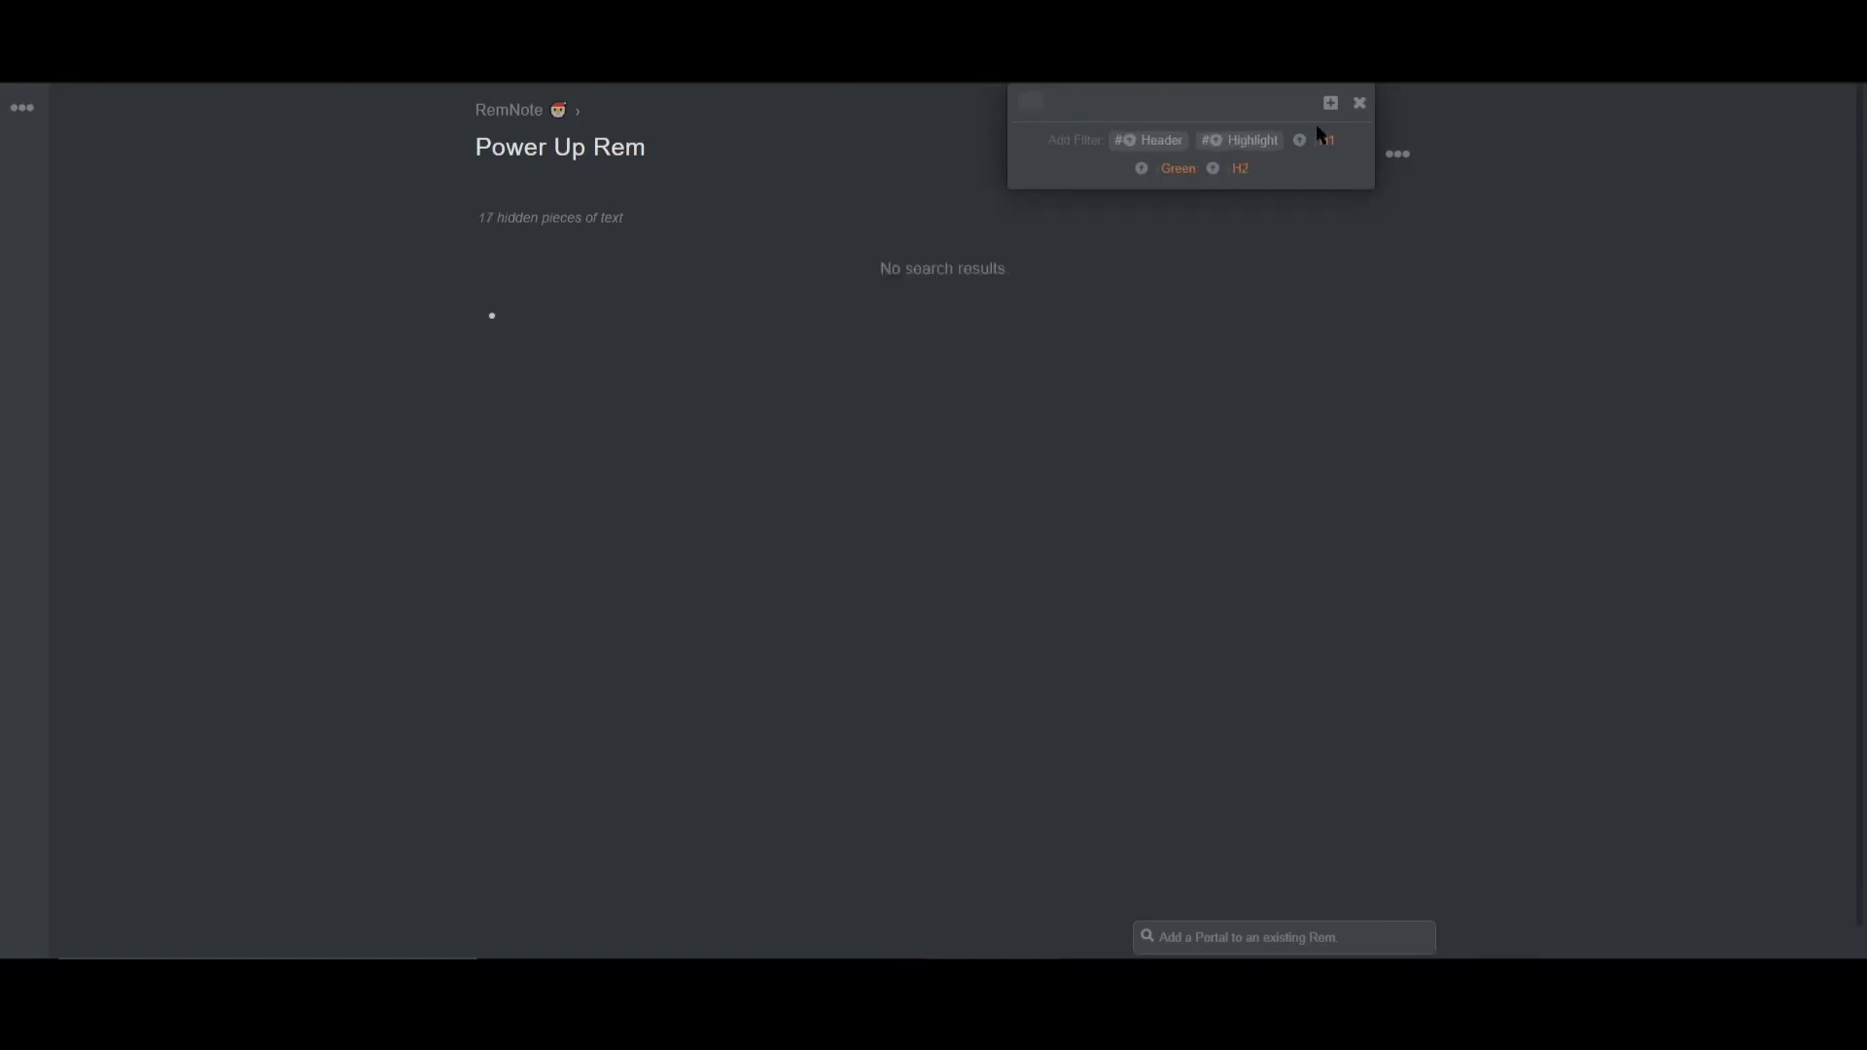
{"action": "left_click", "coordinate": [1358, 105]}
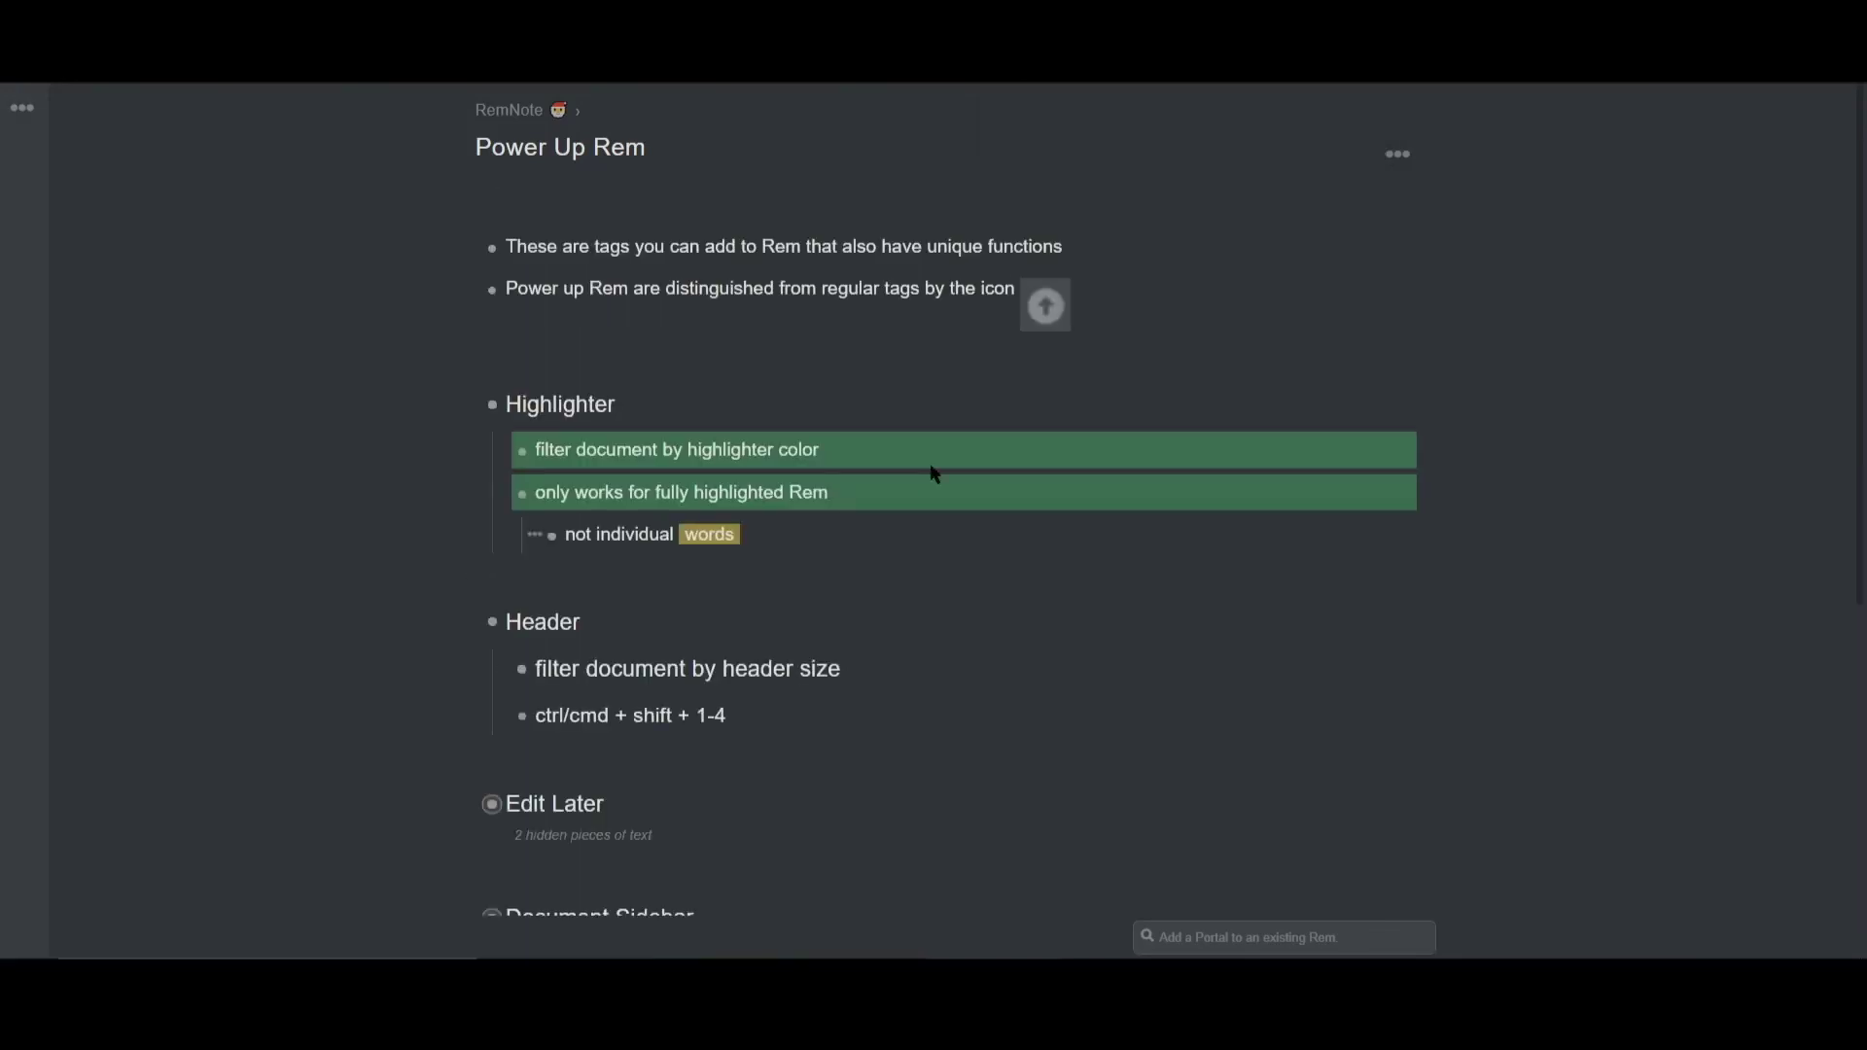
Tag 'only works for fully highlighted Rem' with #Speedrun, then remove its Highlight and Speedrun tags.
{"action": "left_click", "coordinate": [914, 496]}
{"action": "type", "text": "##sp"}
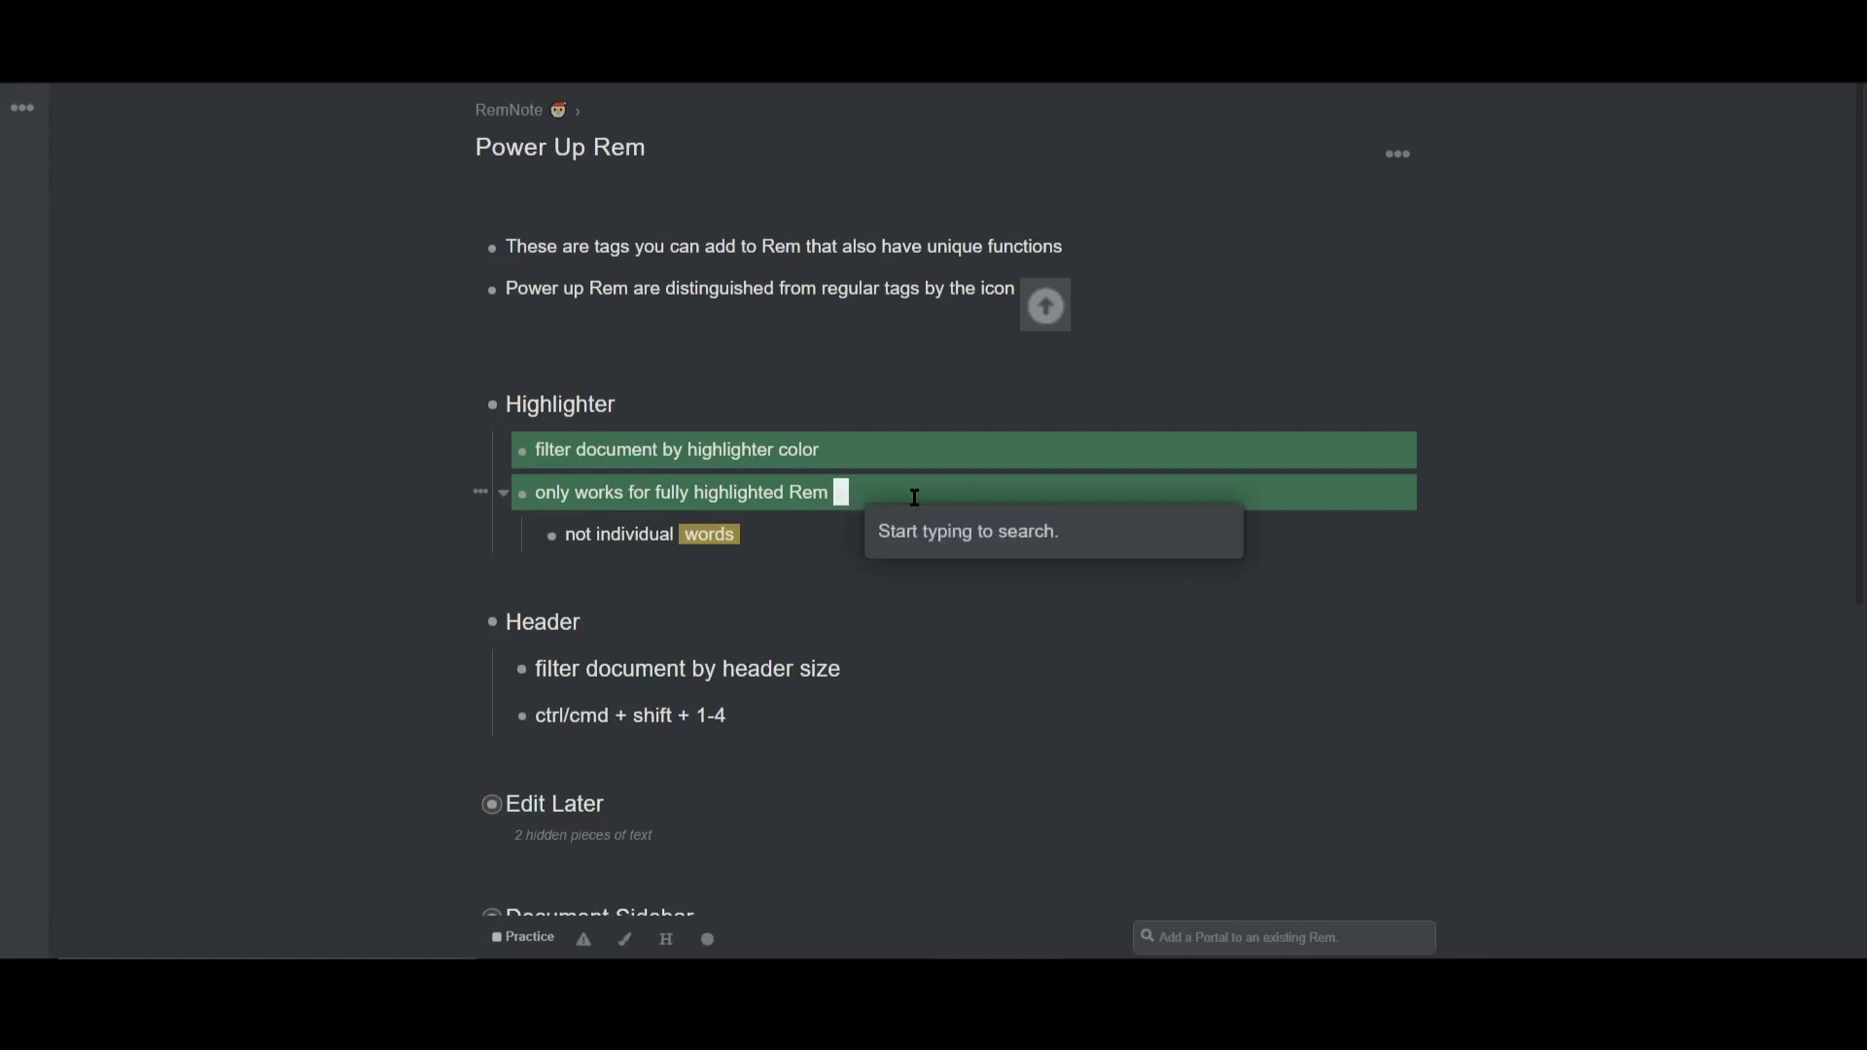
{"action": "key", "text": "Return"}
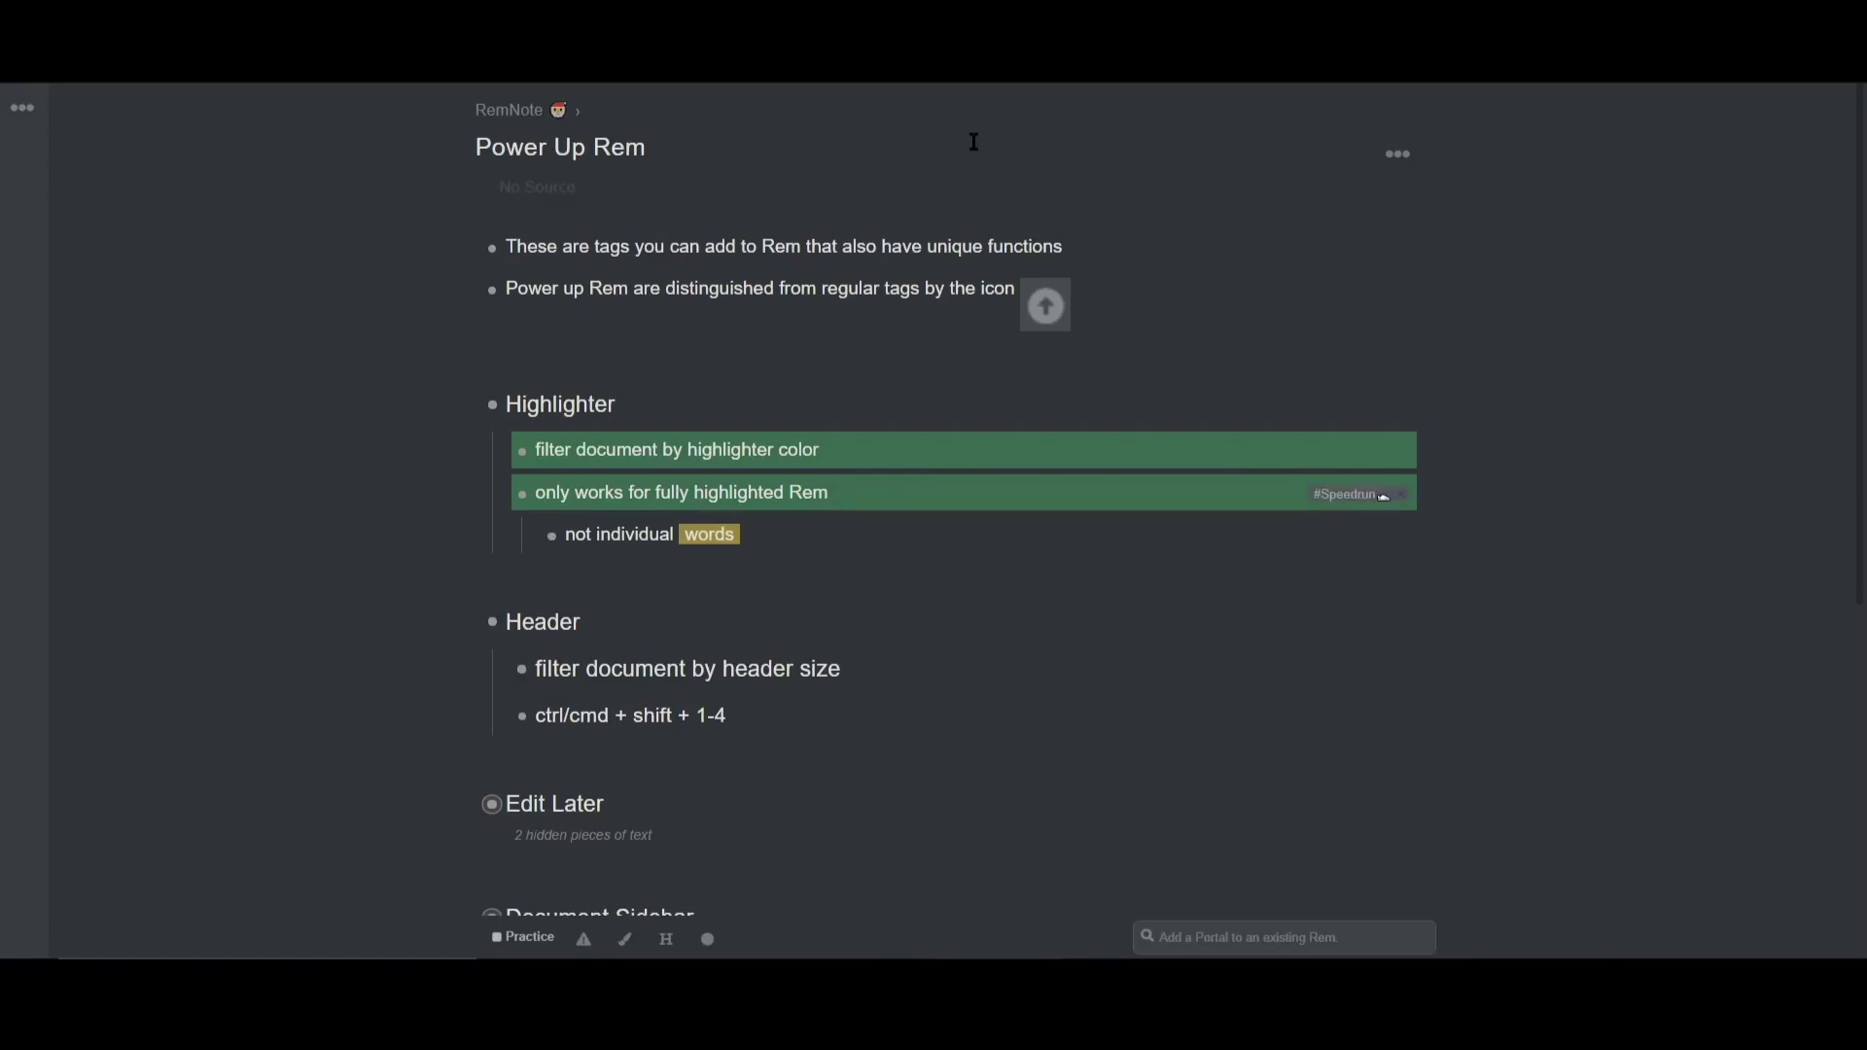
{"action": "mouse_move", "coordinate": [1333, 507]}
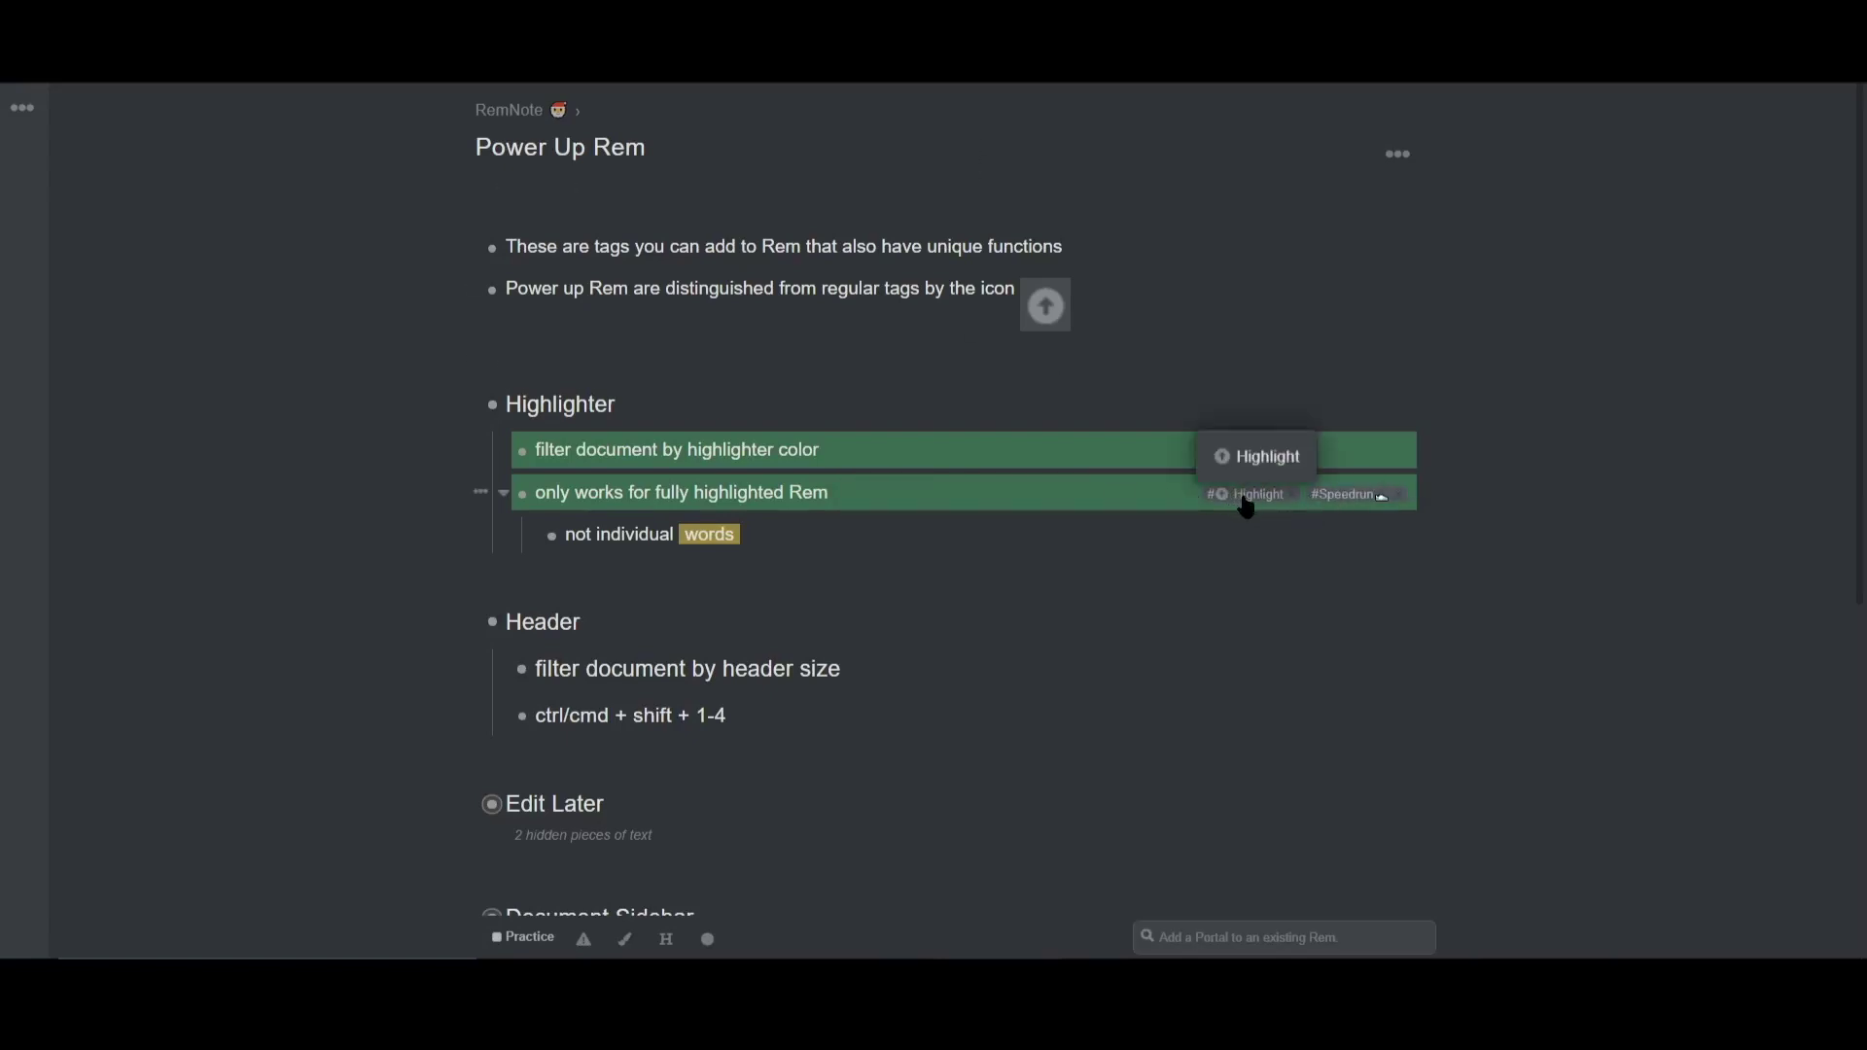
{"action": "left_click", "coordinate": [1293, 496]}
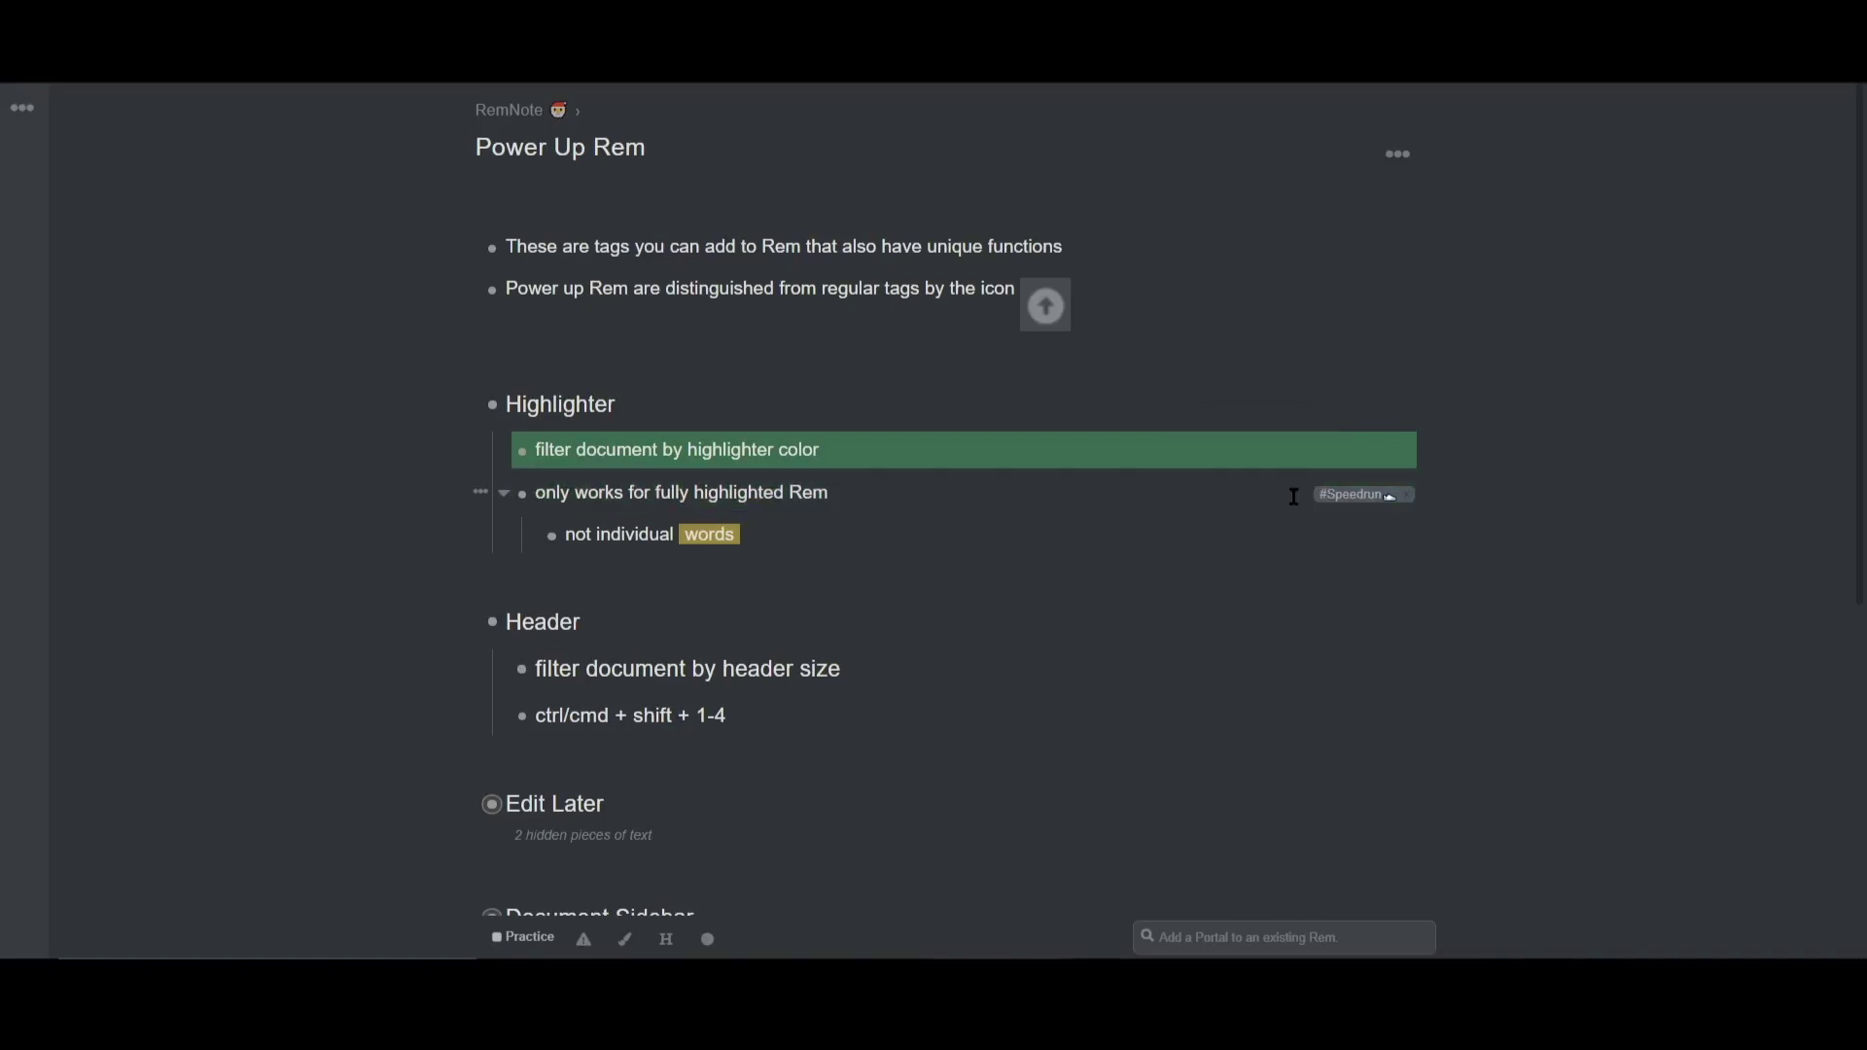
{"action": "left_click", "coordinate": [1404, 496]}
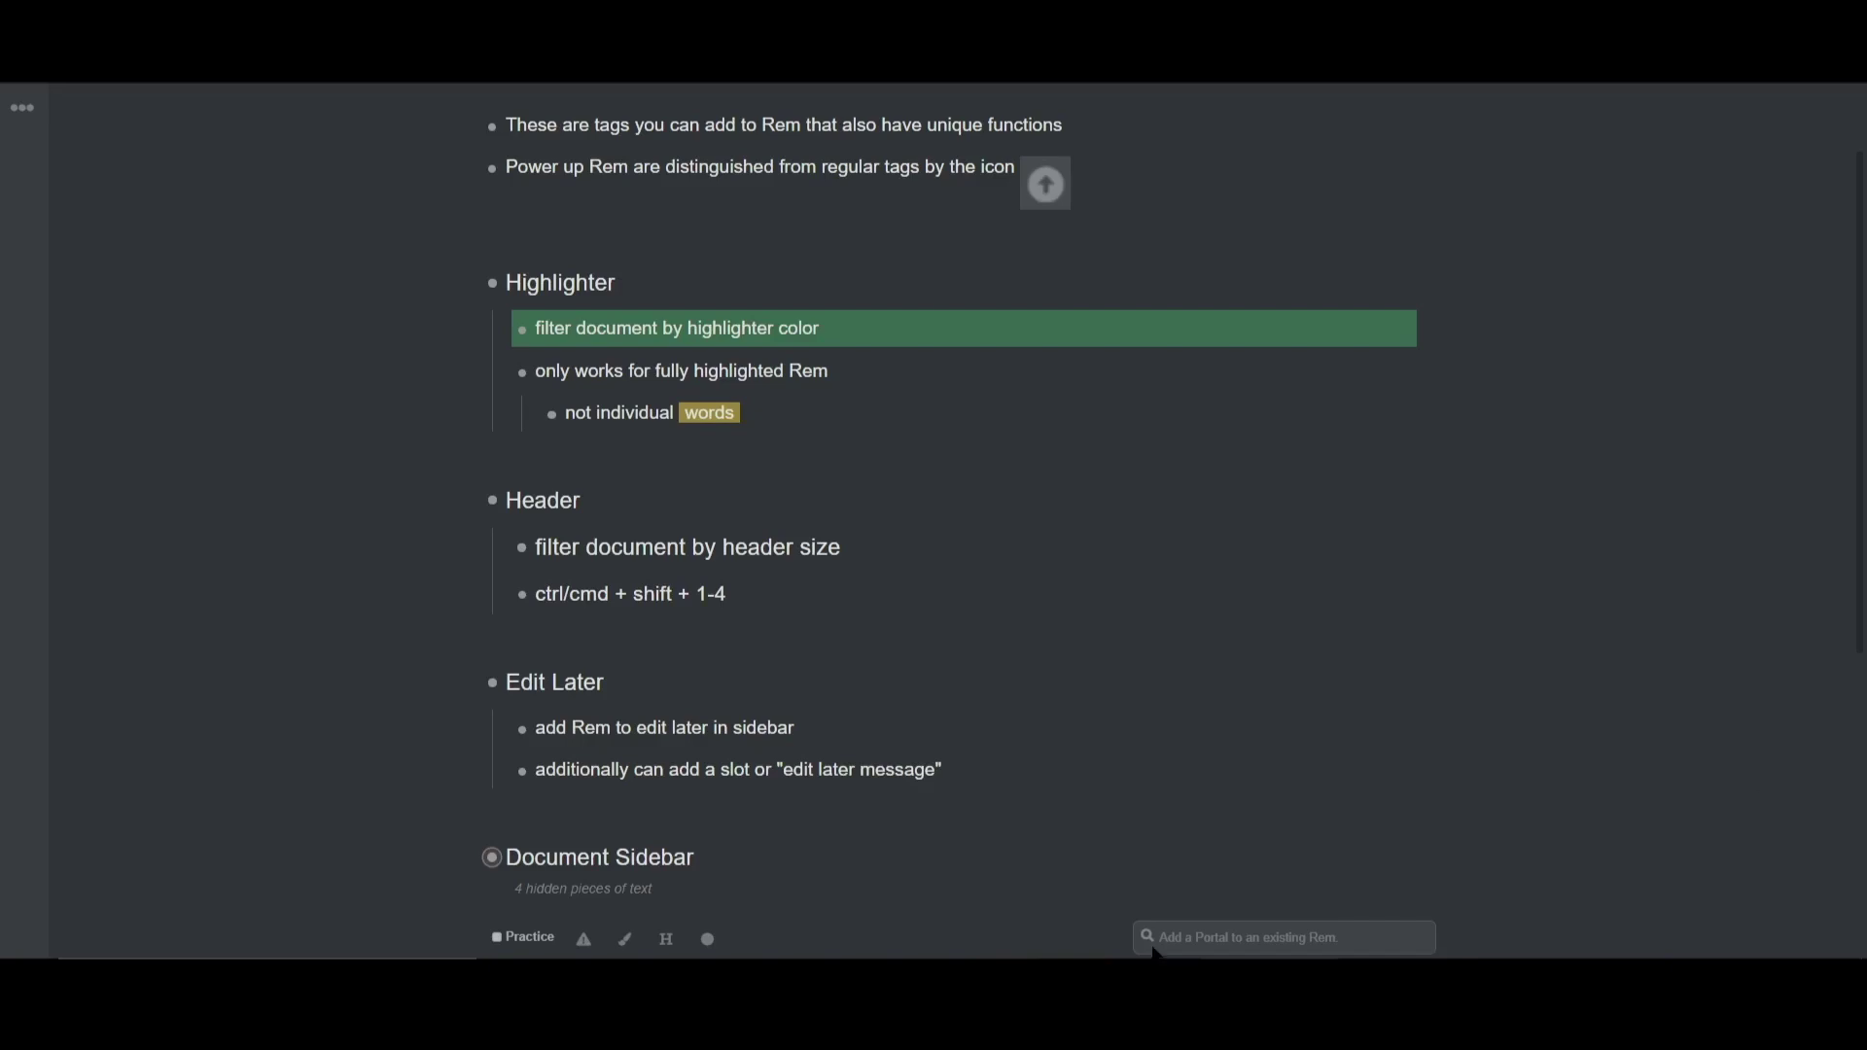
Apply the Edit Later power-up to 'add Rem to edit later in sidebar'.
{"action": "left_click", "coordinate": [849, 730]}
{"action": "type", "text": "[[edit"}
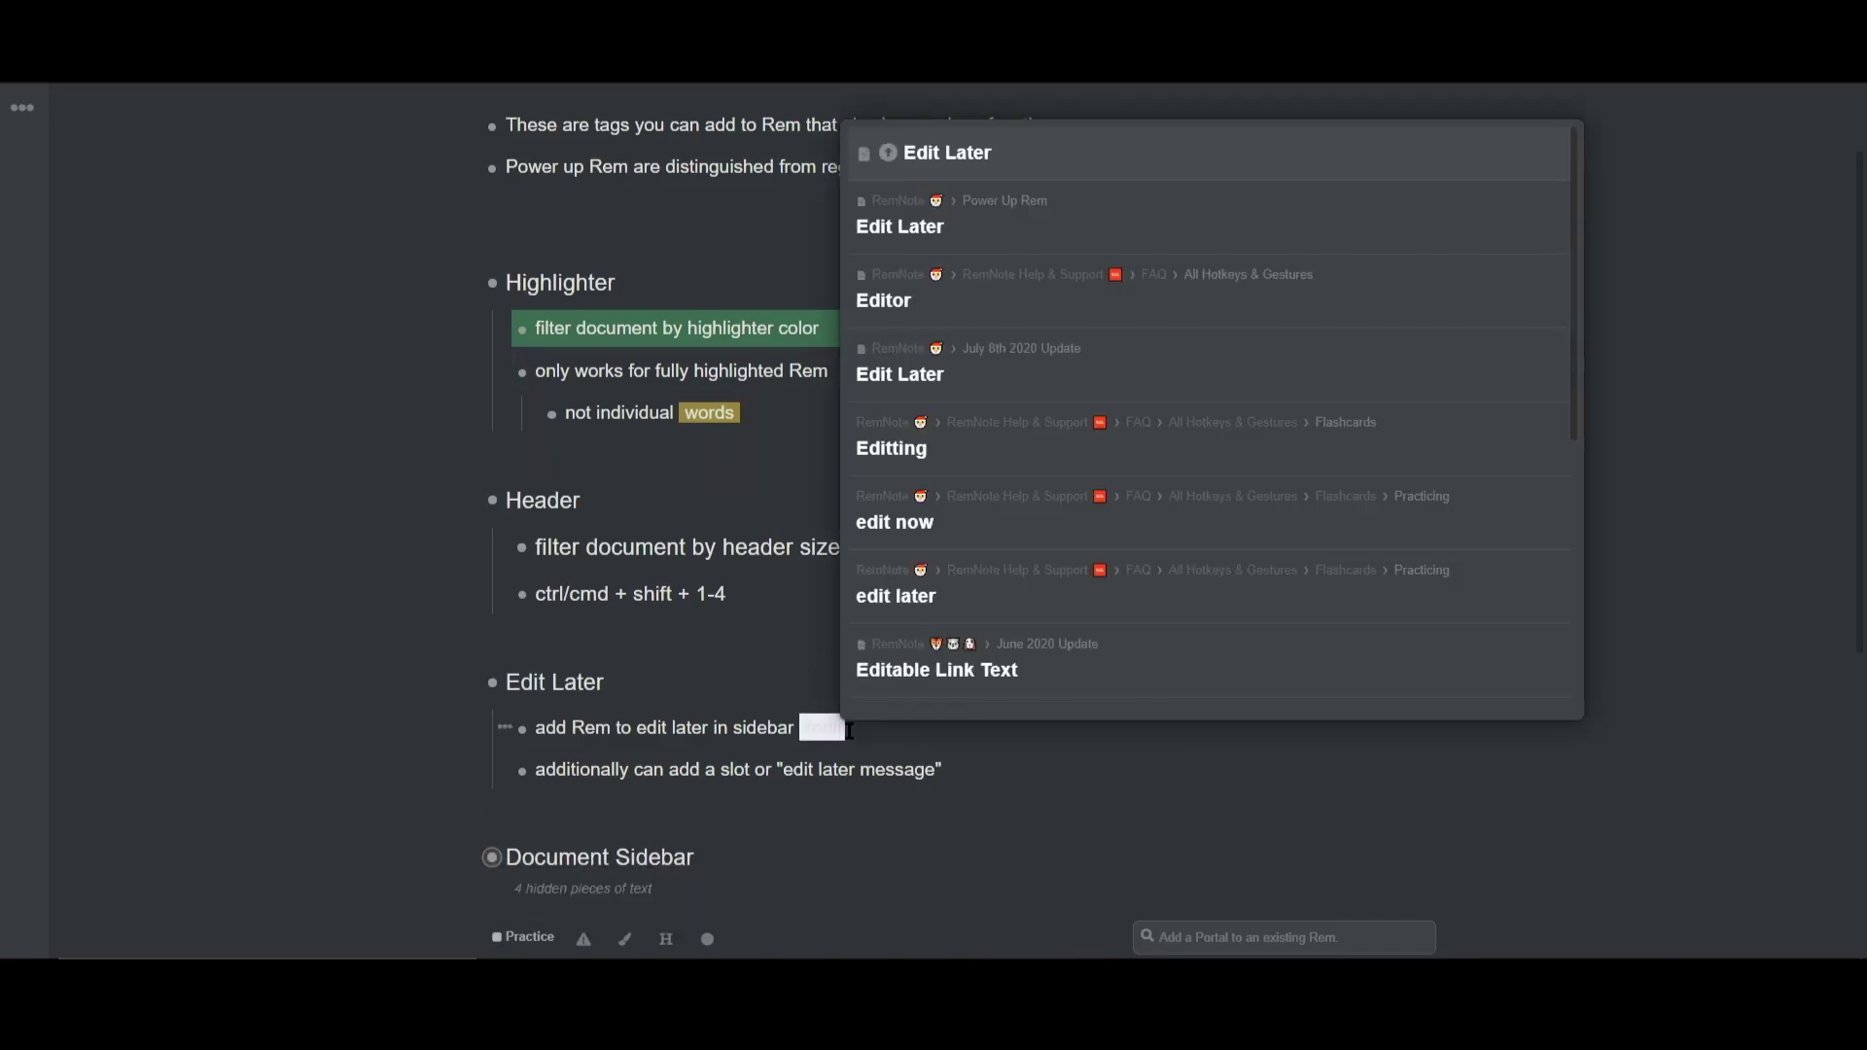
{"action": "key", "text": "Return"}
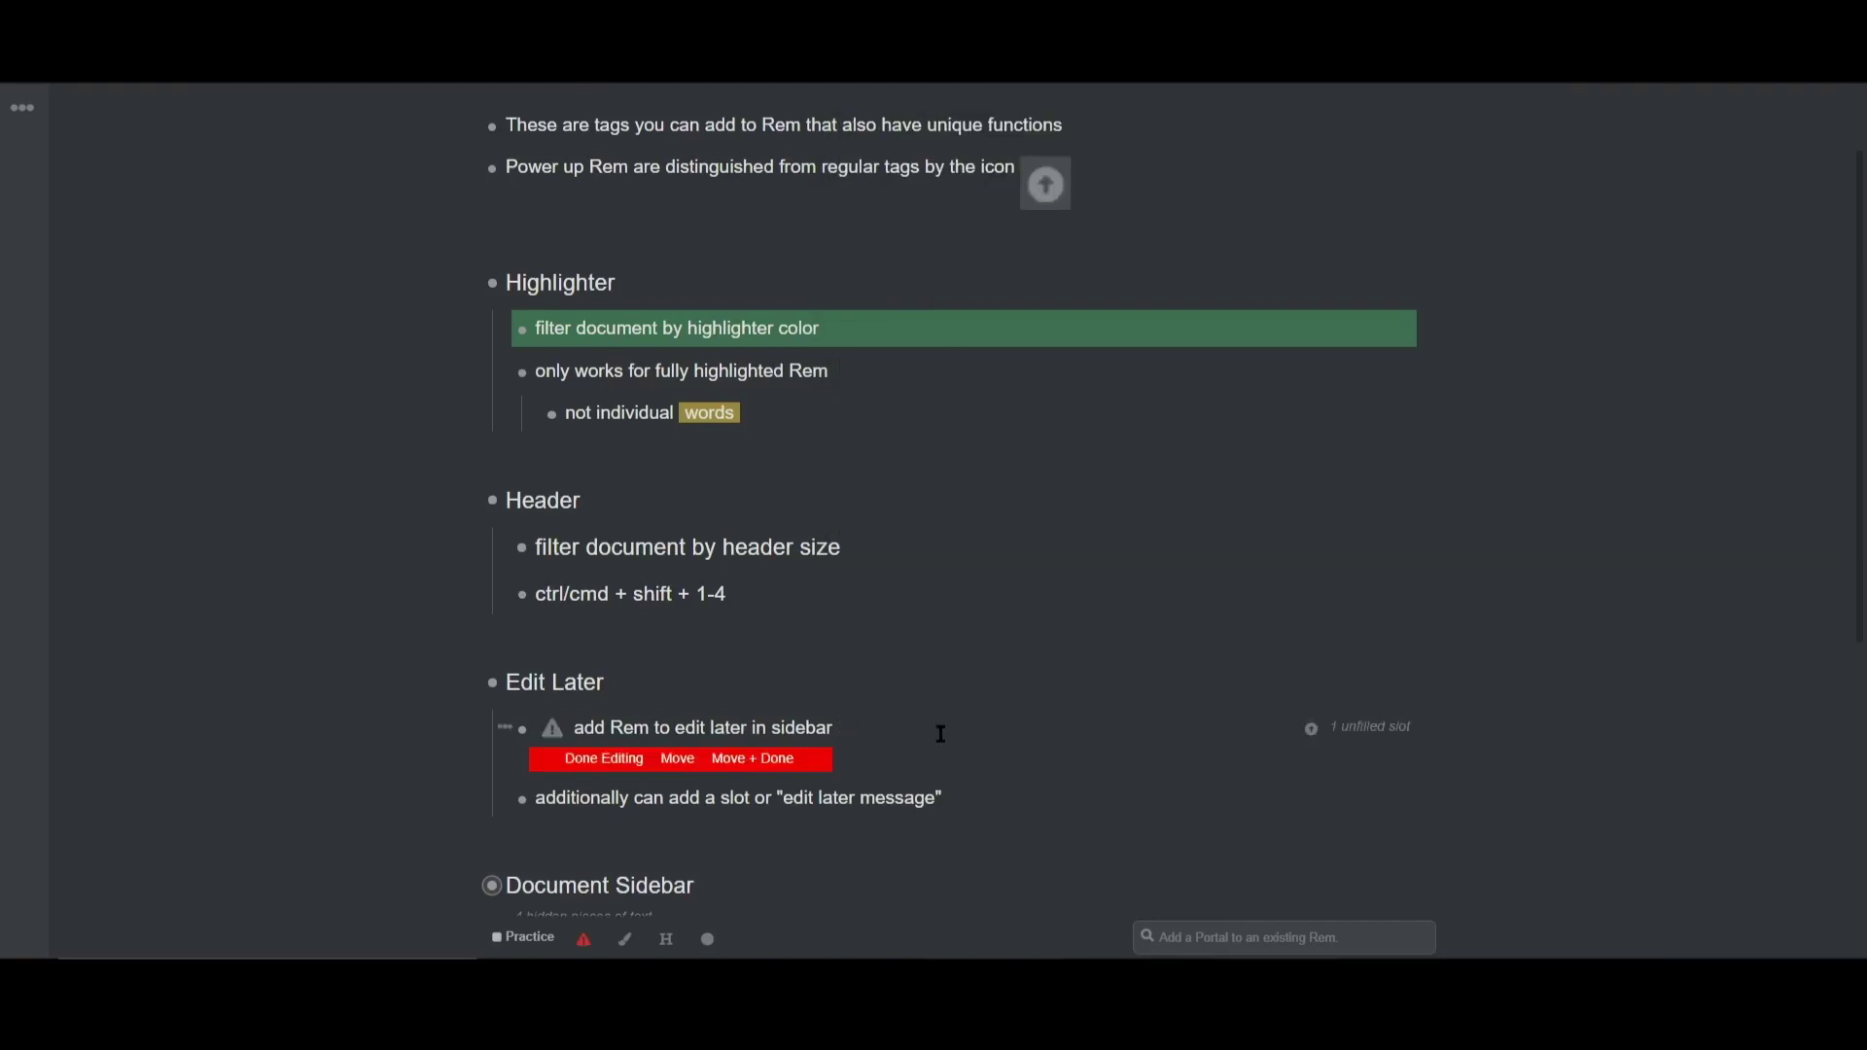
Fill the Edit Later rem's unfilled slot with a Message slot.
{"action": "left_click", "coordinate": [1370, 737]}
{"action": "left_click", "coordinate": [1036, 707]}
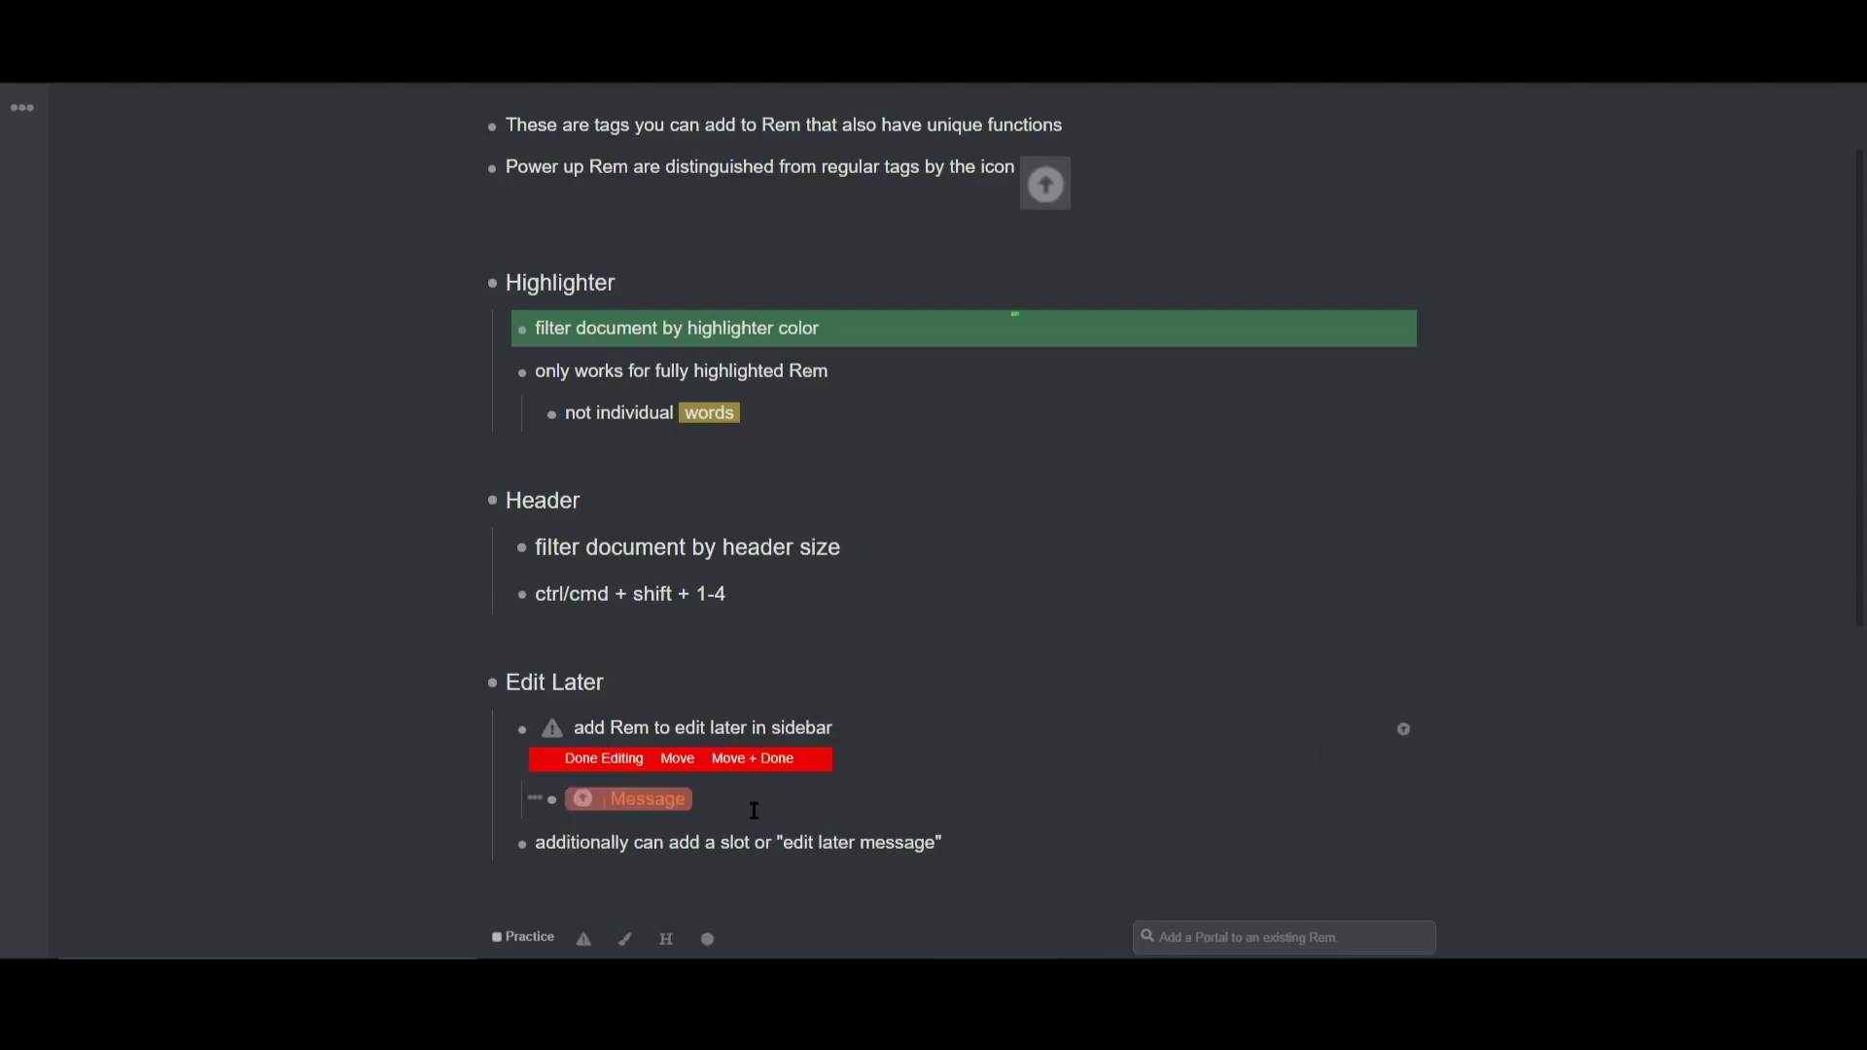
{"action": "type", "text": "messa"}
{"action": "key", "text": "BackSpace"}
{"action": "key", "text": "BackSpace"}
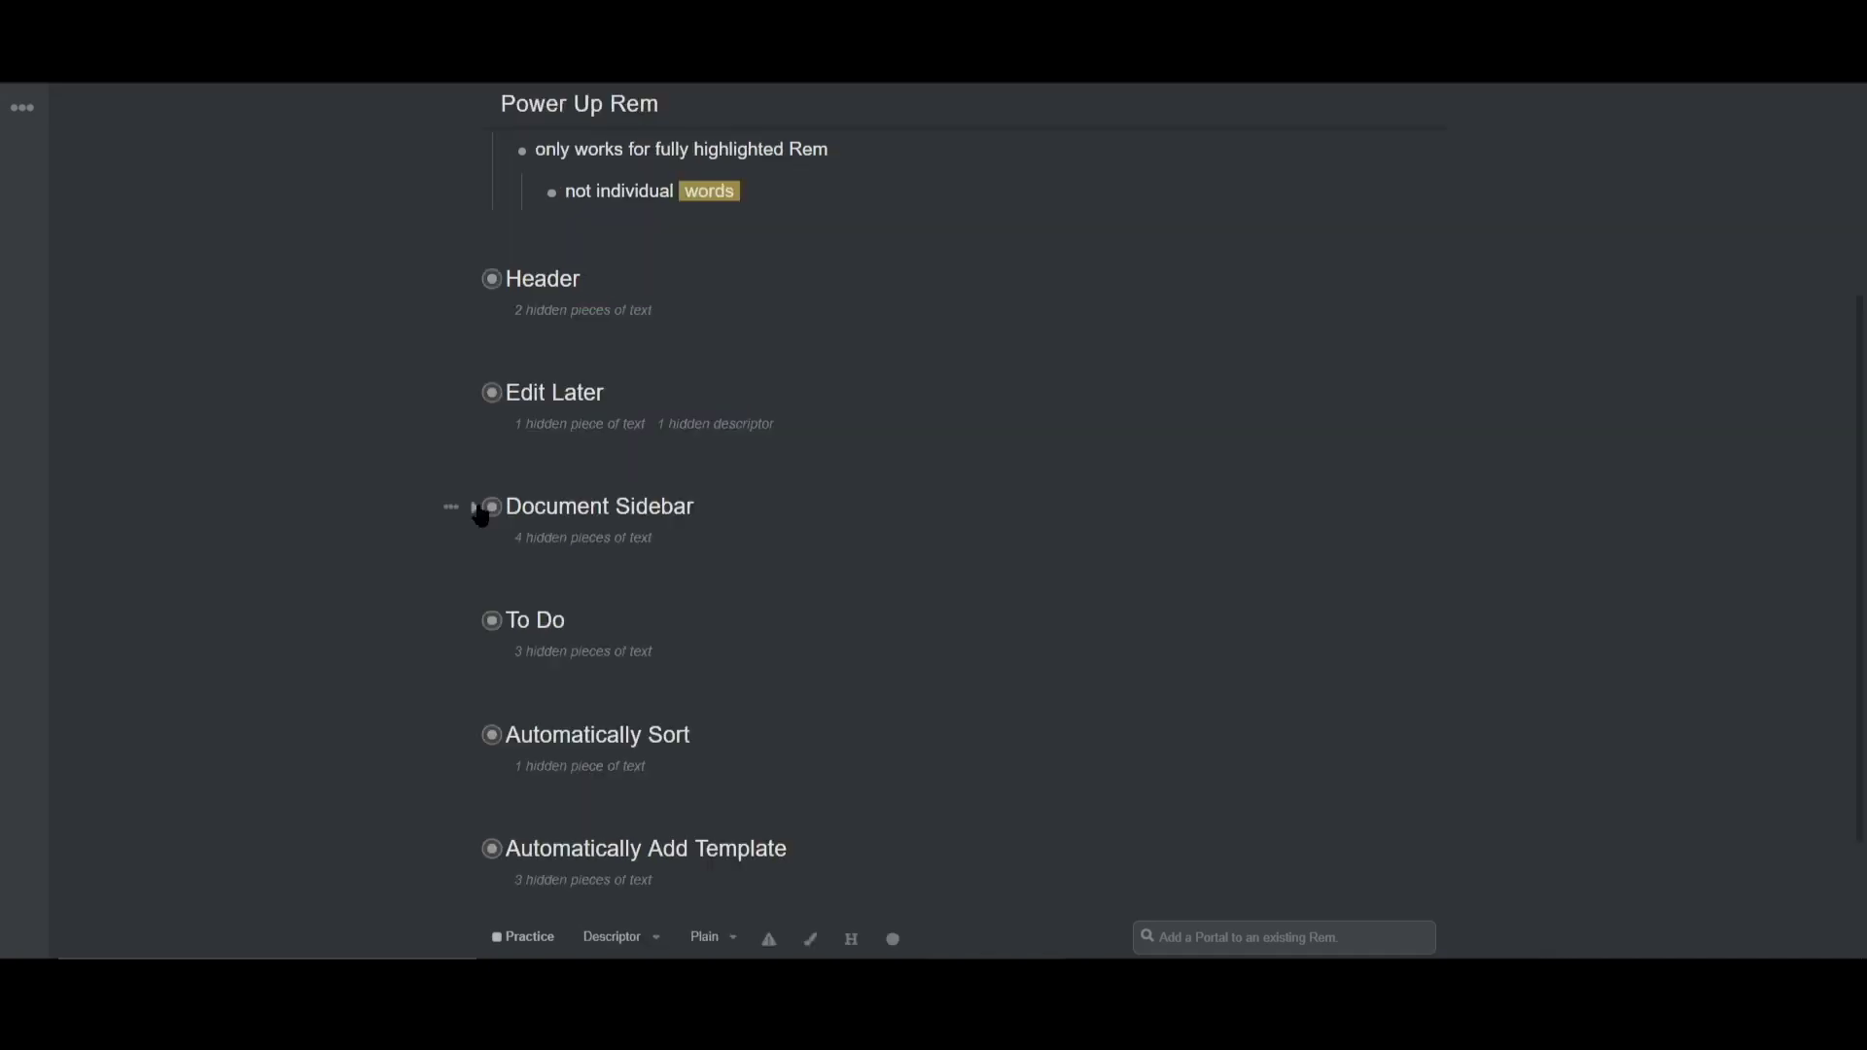
{"action": "left_click", "coordinate": [484, 504]}
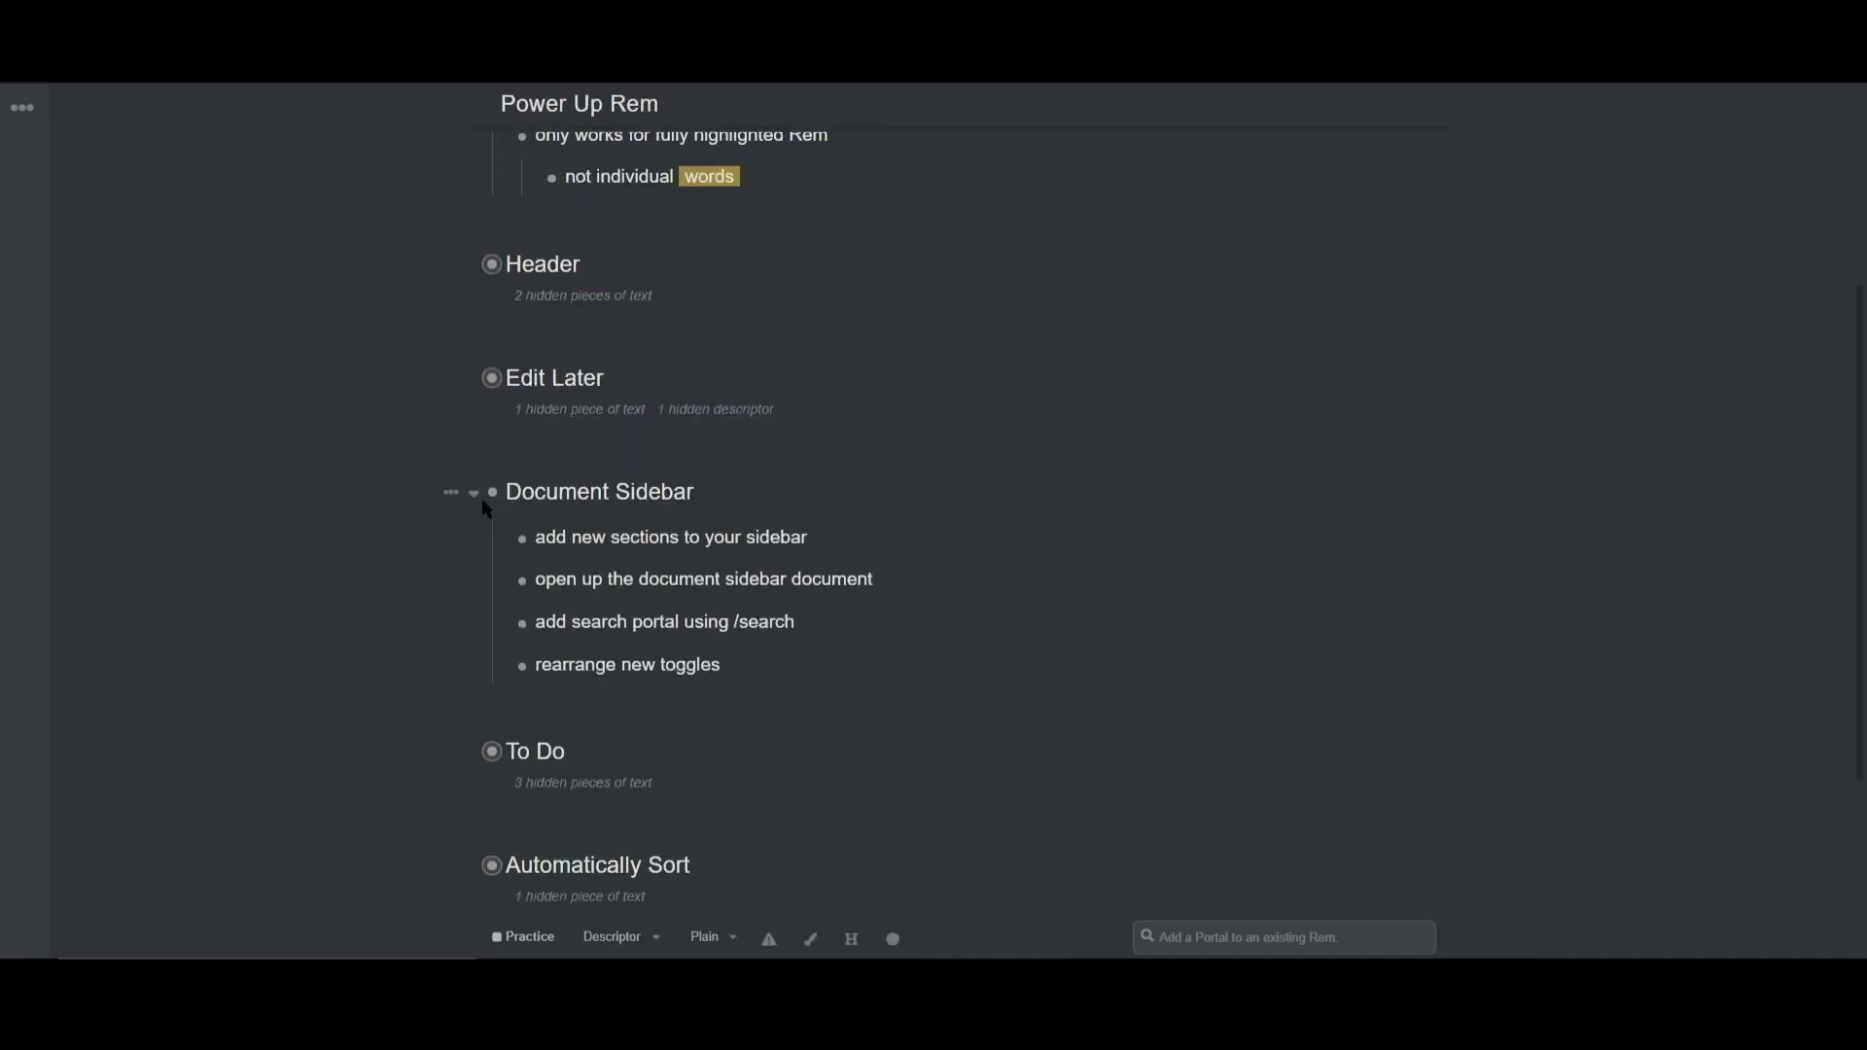
{"action": "scroll", "coordinate": [483, 493], "scroll_direction": "down", "scroll_amount": 1}
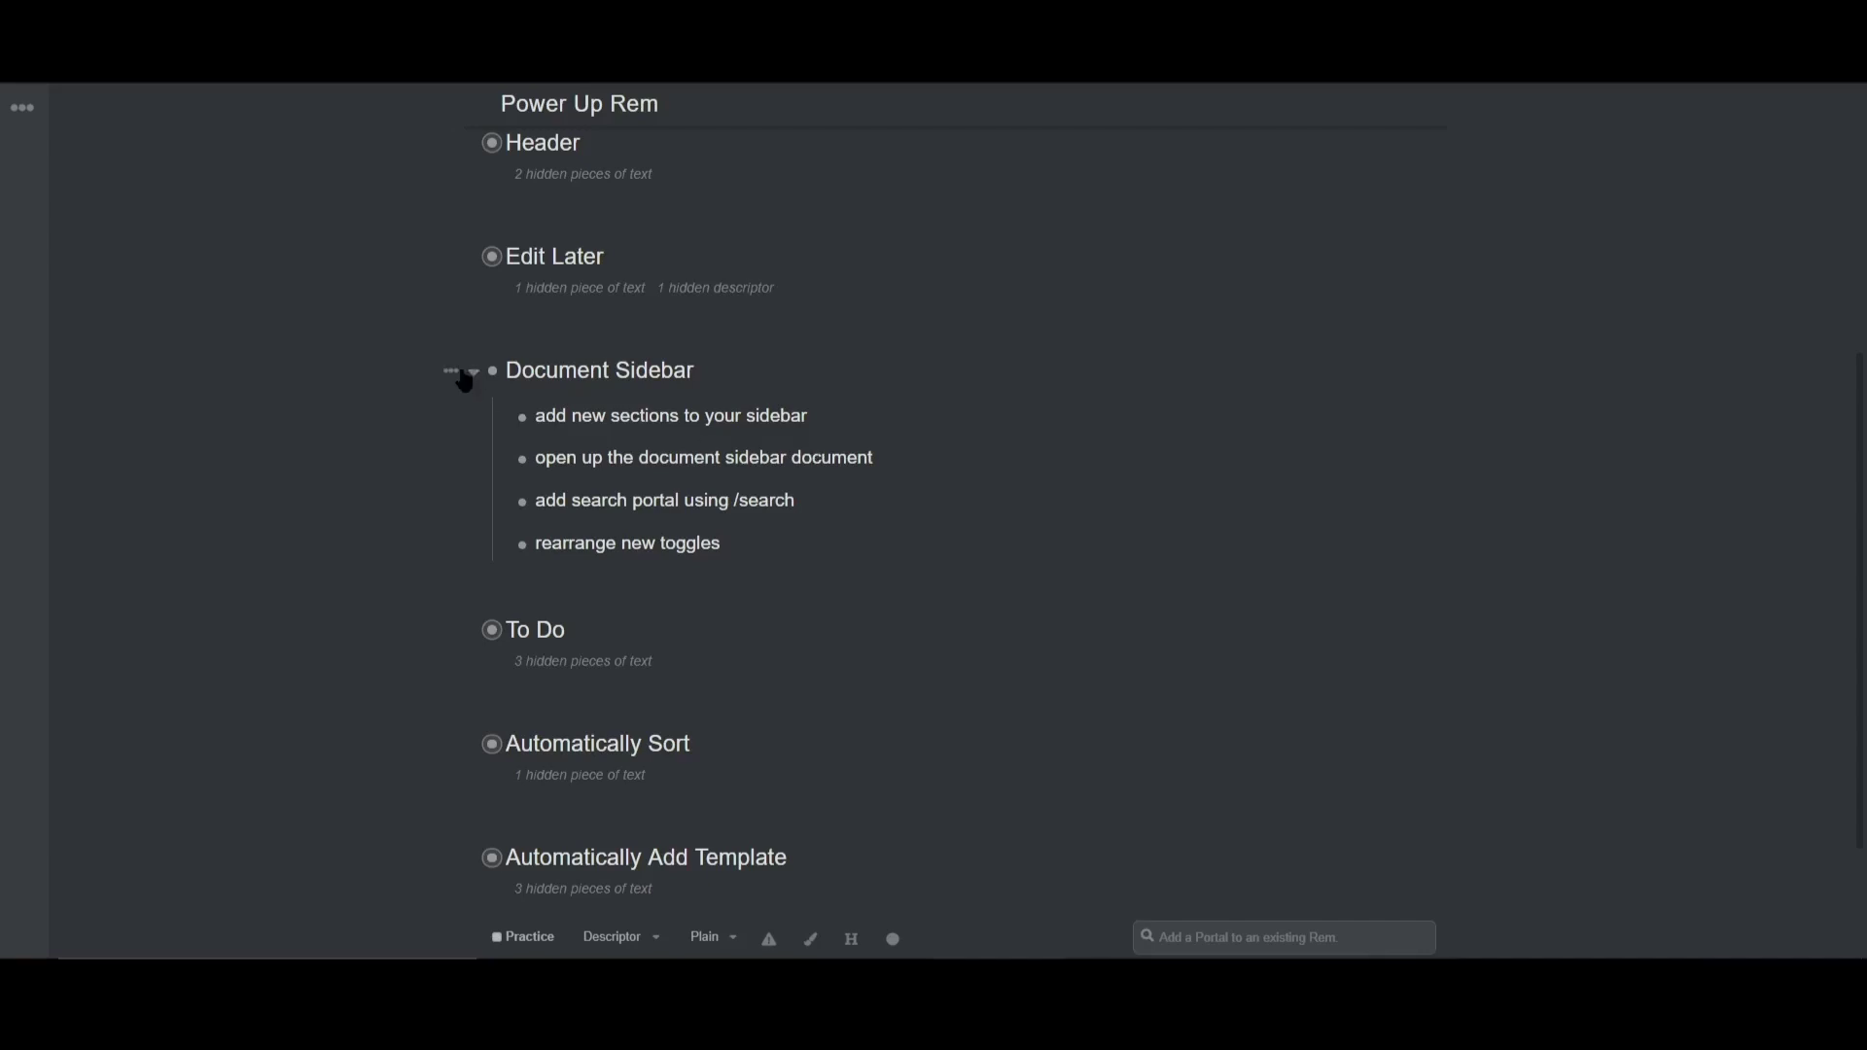
Search for 'document sidebar' and open the Document Sidebar power-up document.
{"action": "mouse_move", "coordinate": [477, 376]}
{"action": "key", "text": "ctrl+p"}
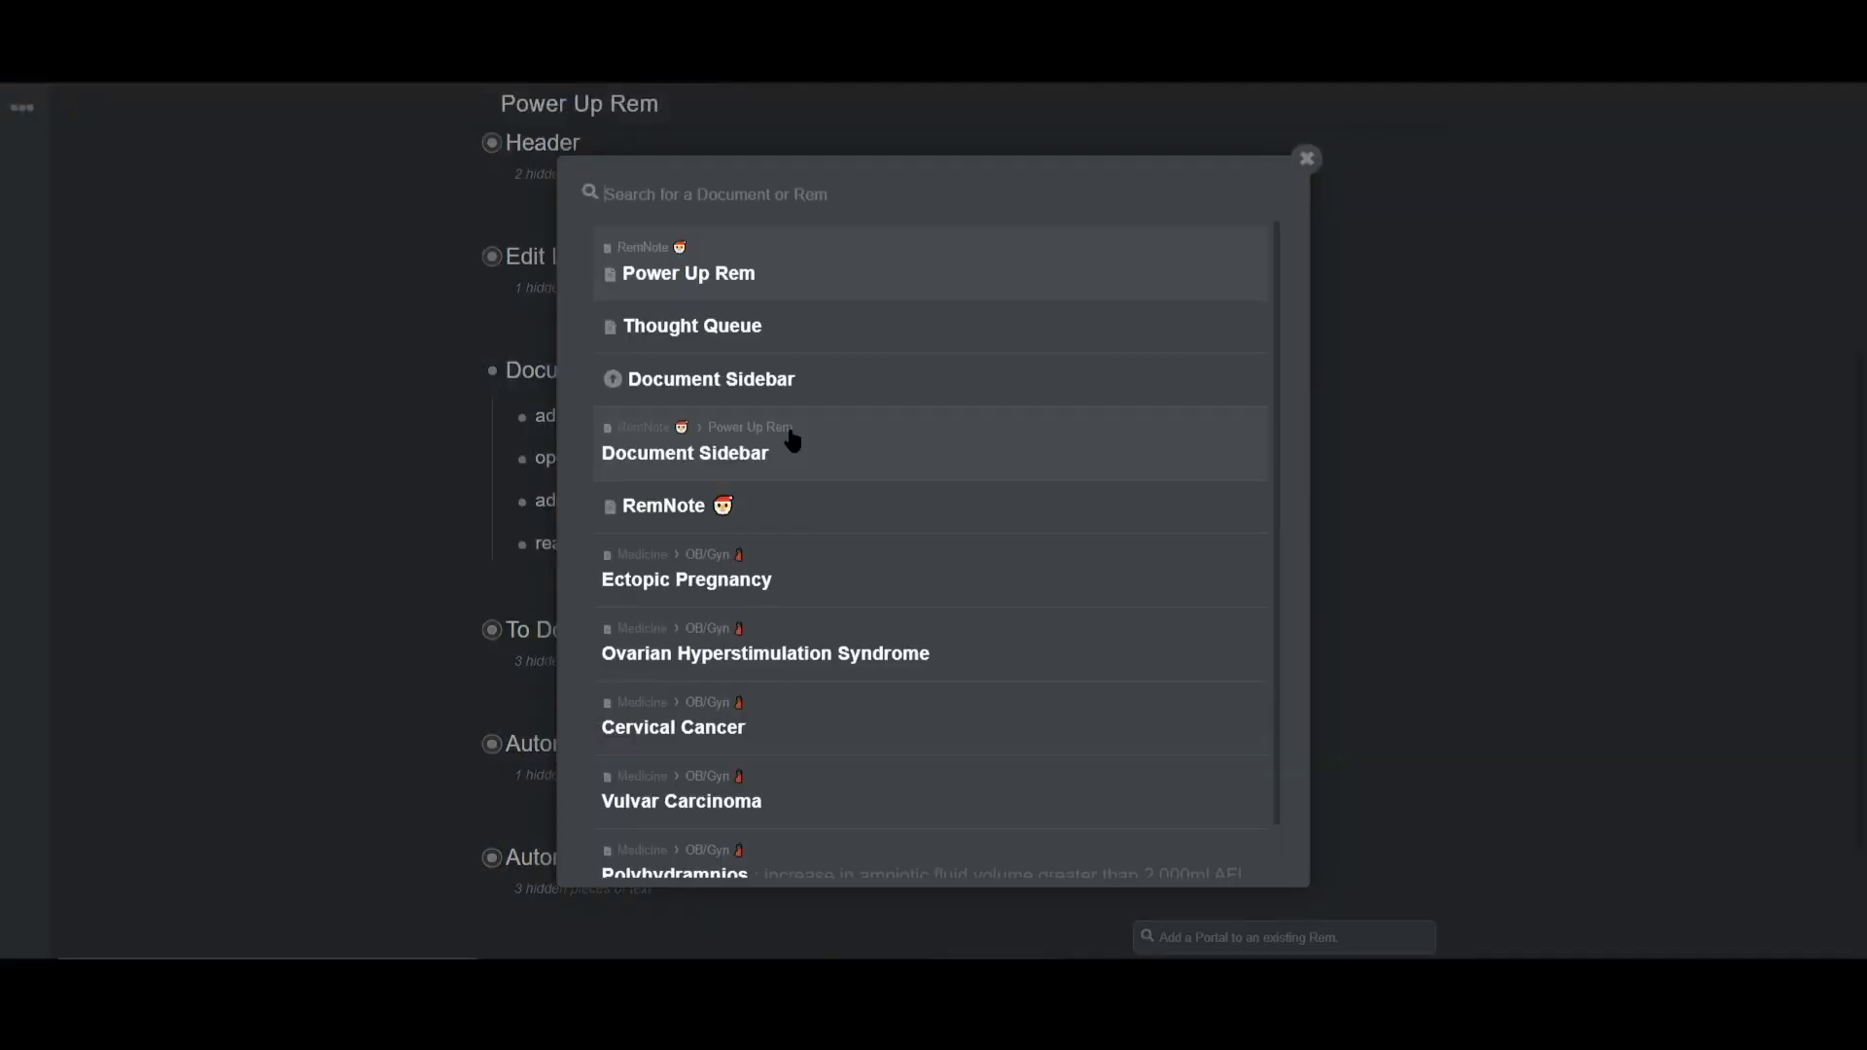
{"action": "type", "text": "document sidebar"}
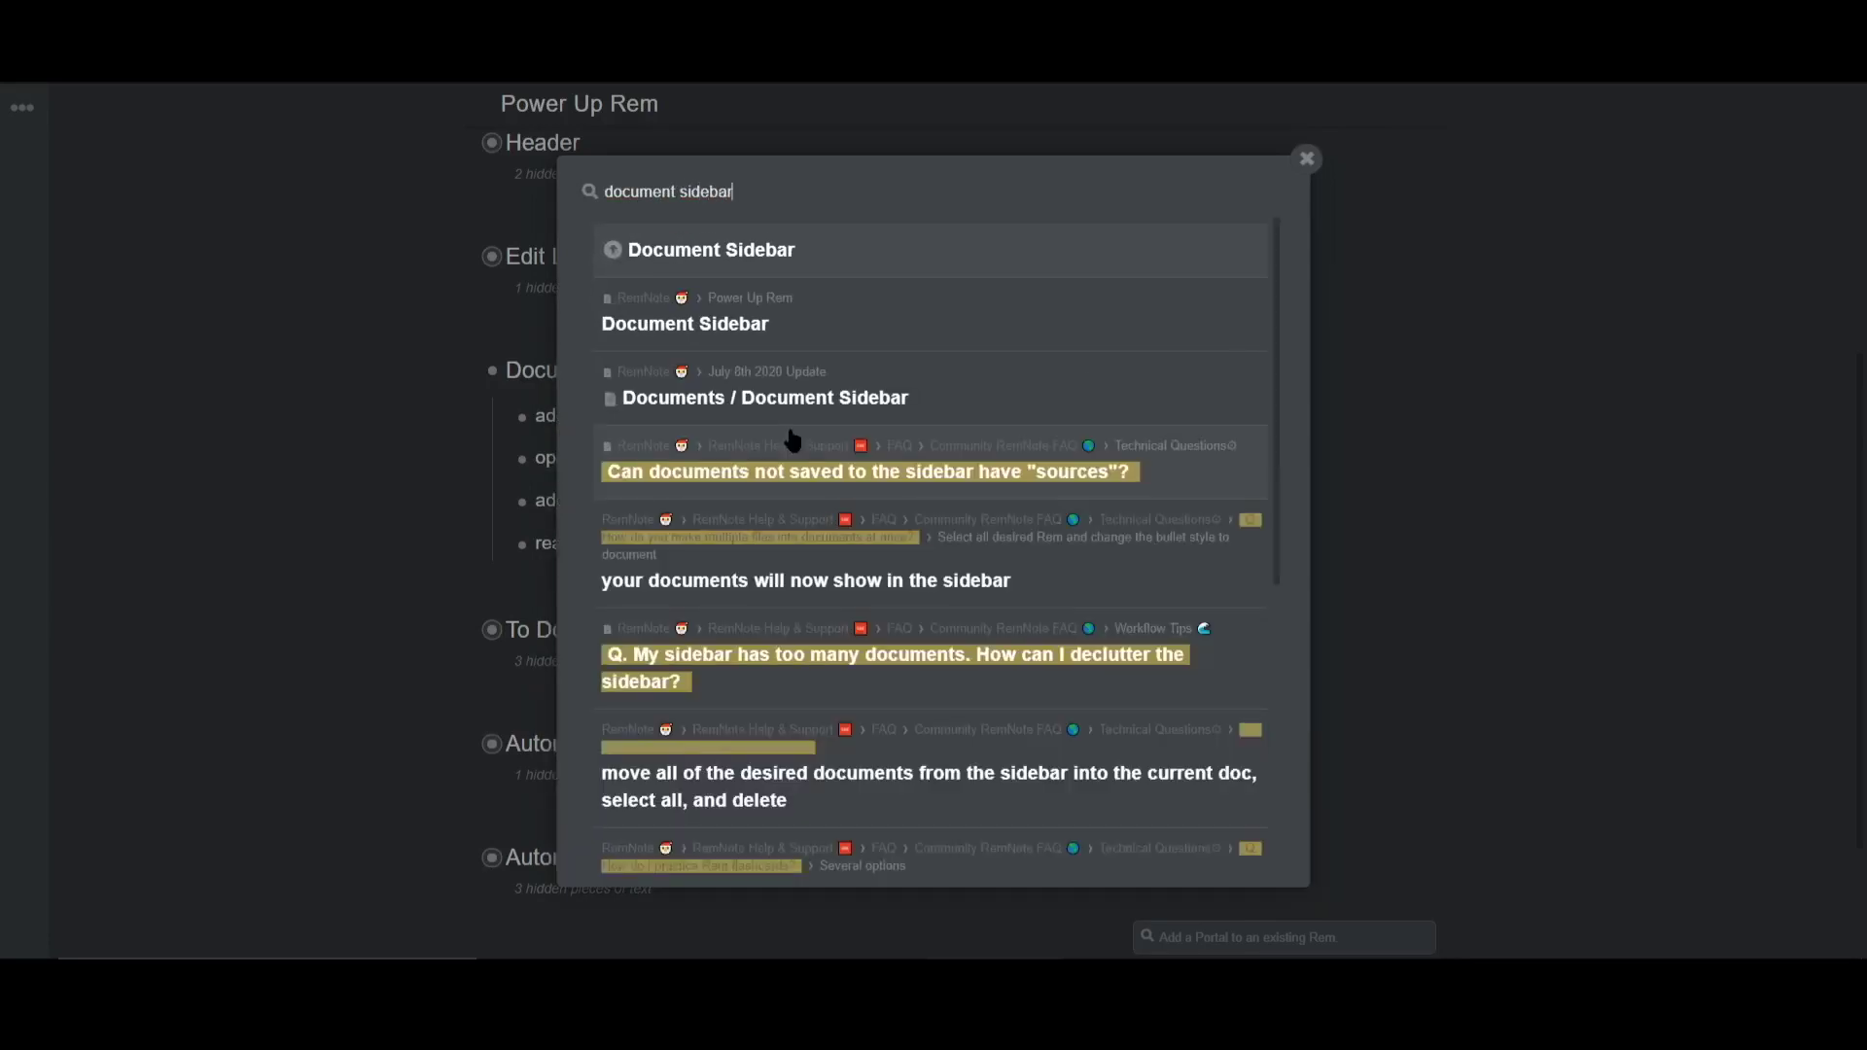
{"action": "key", "text": "Return"}
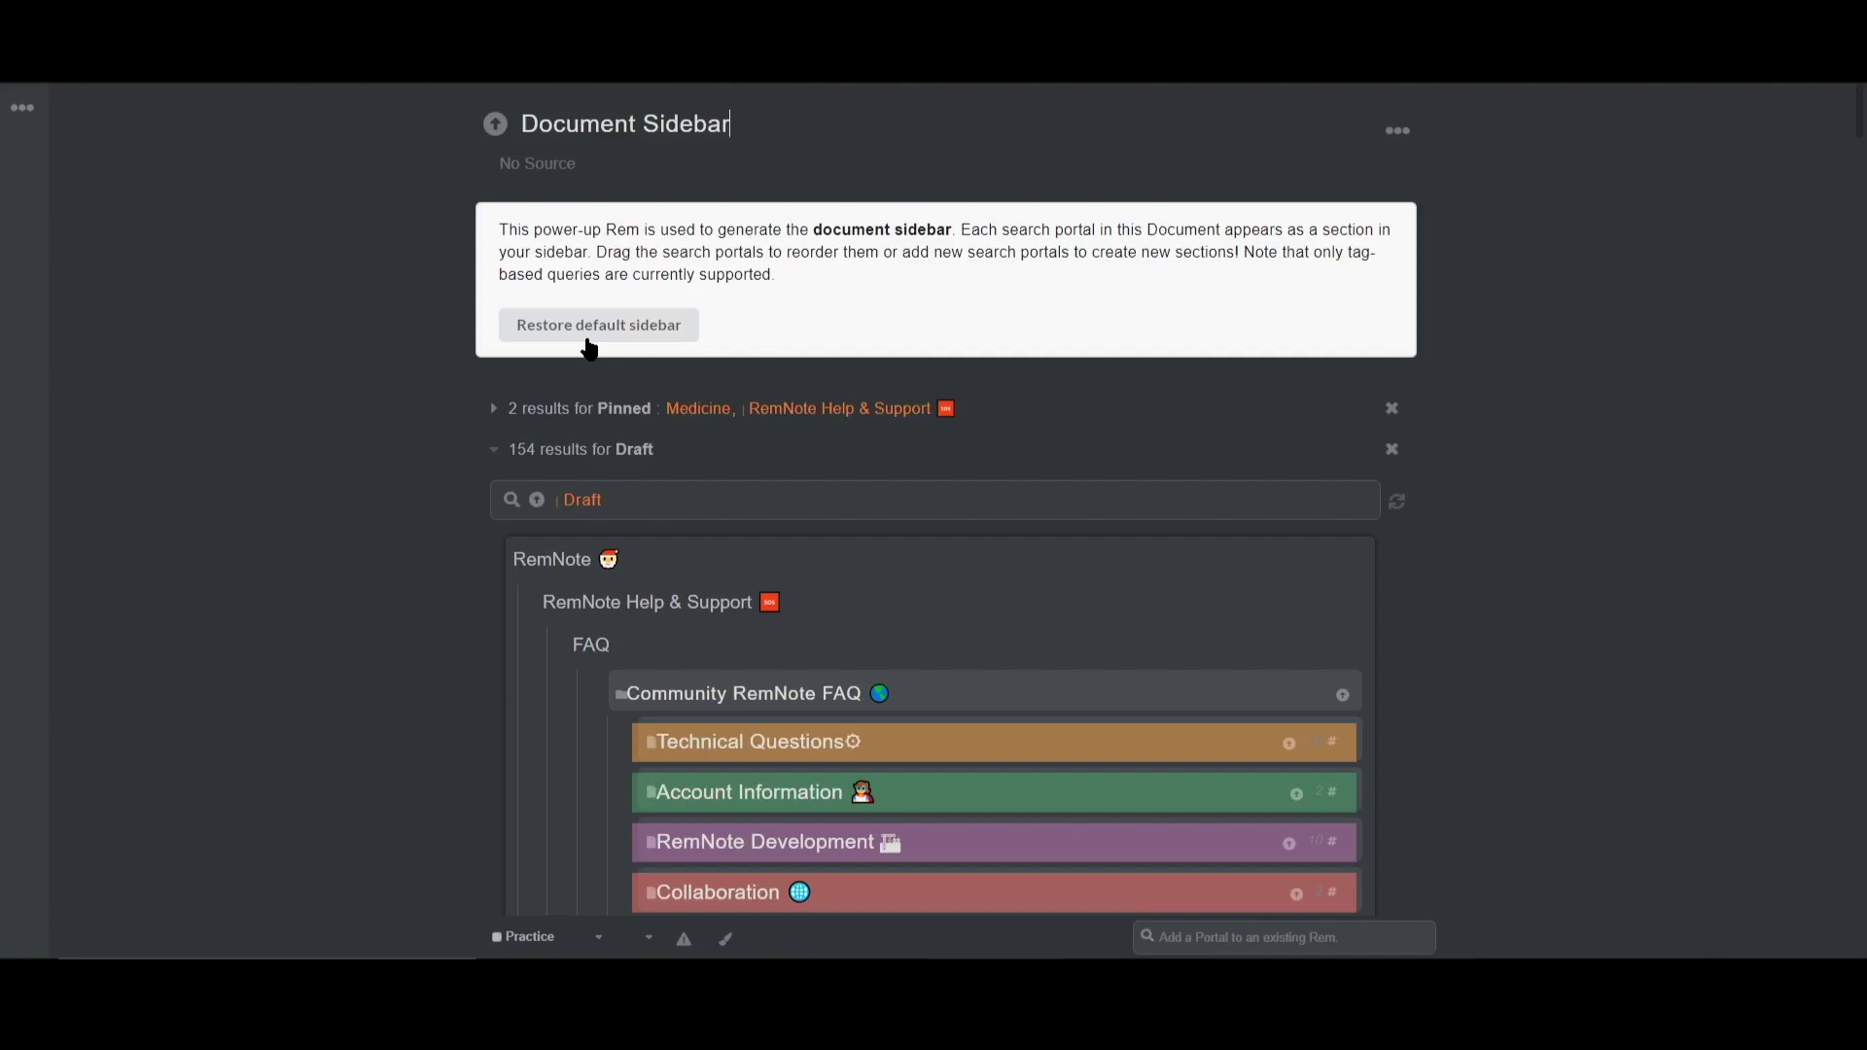
Collapse the Draft portal and sidebar sections, then drag the Draft portal above Pinned.
{"action": "left_click", "coordinate": [494, 450]}
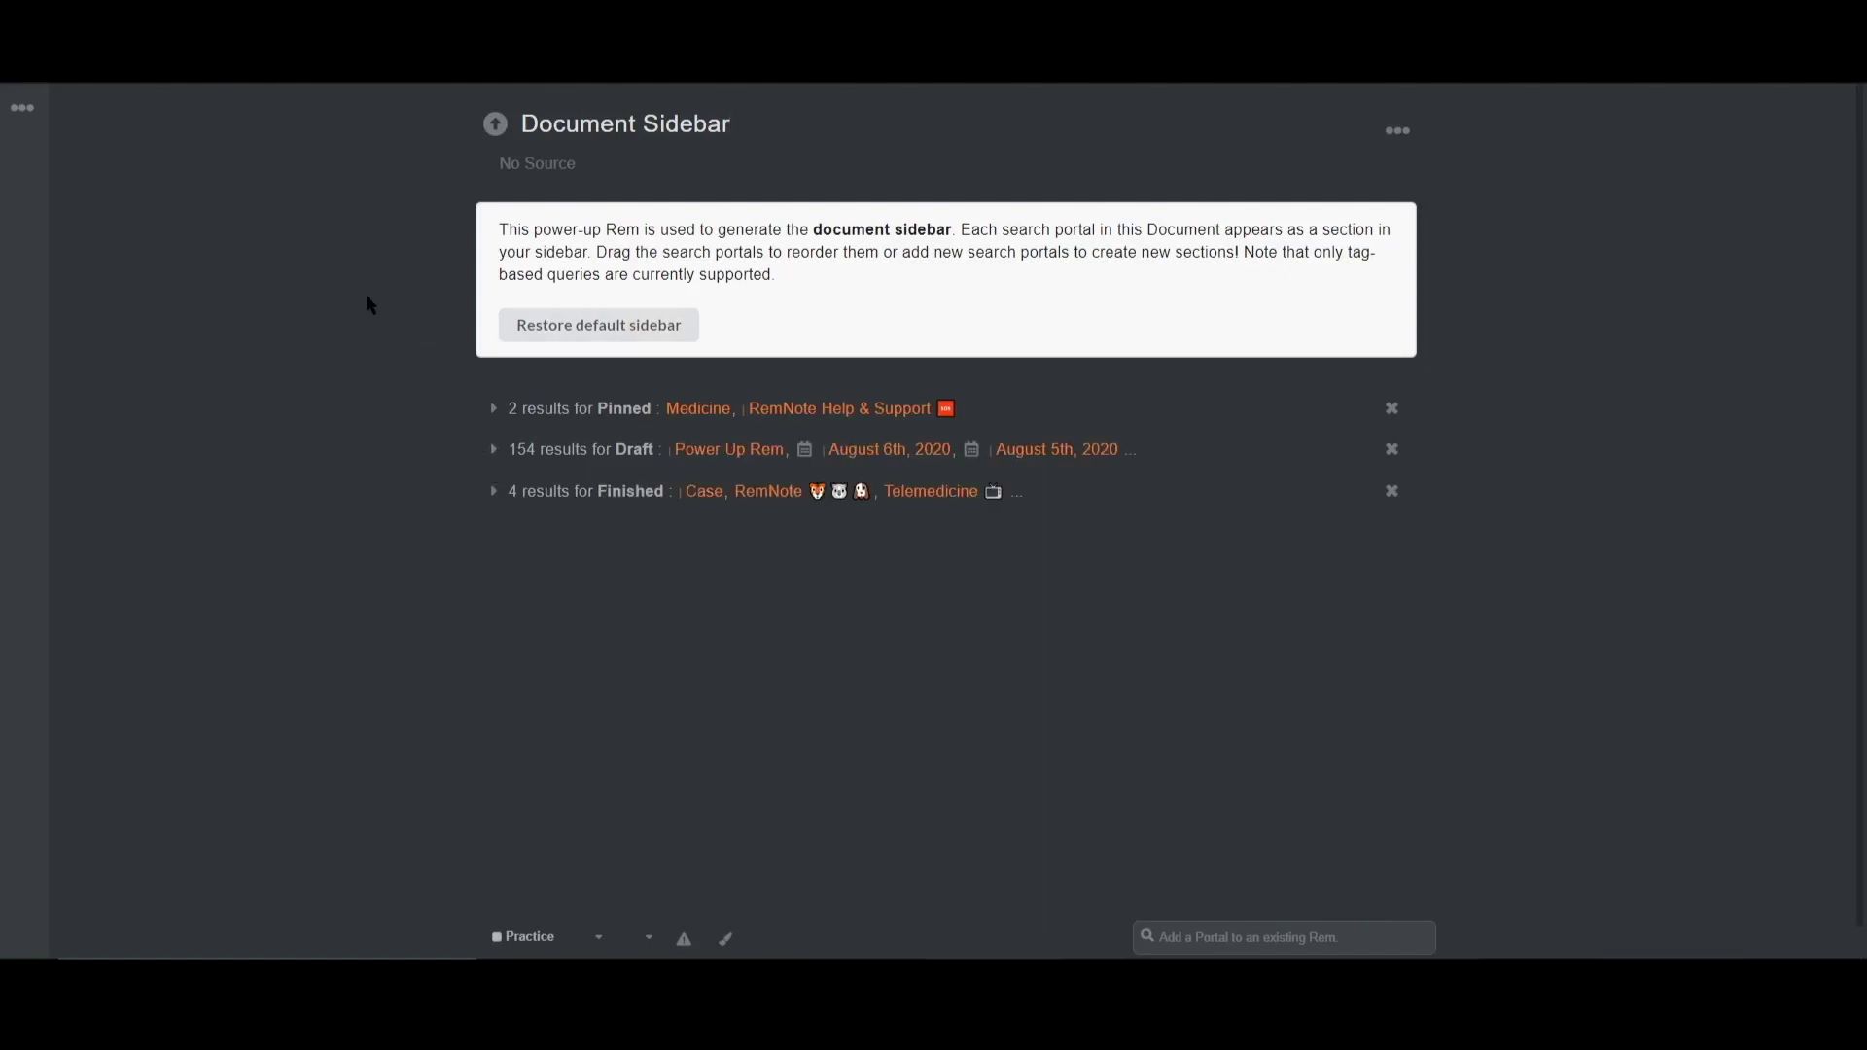
{"action": "left_click", "coordinate": [14, 106]}
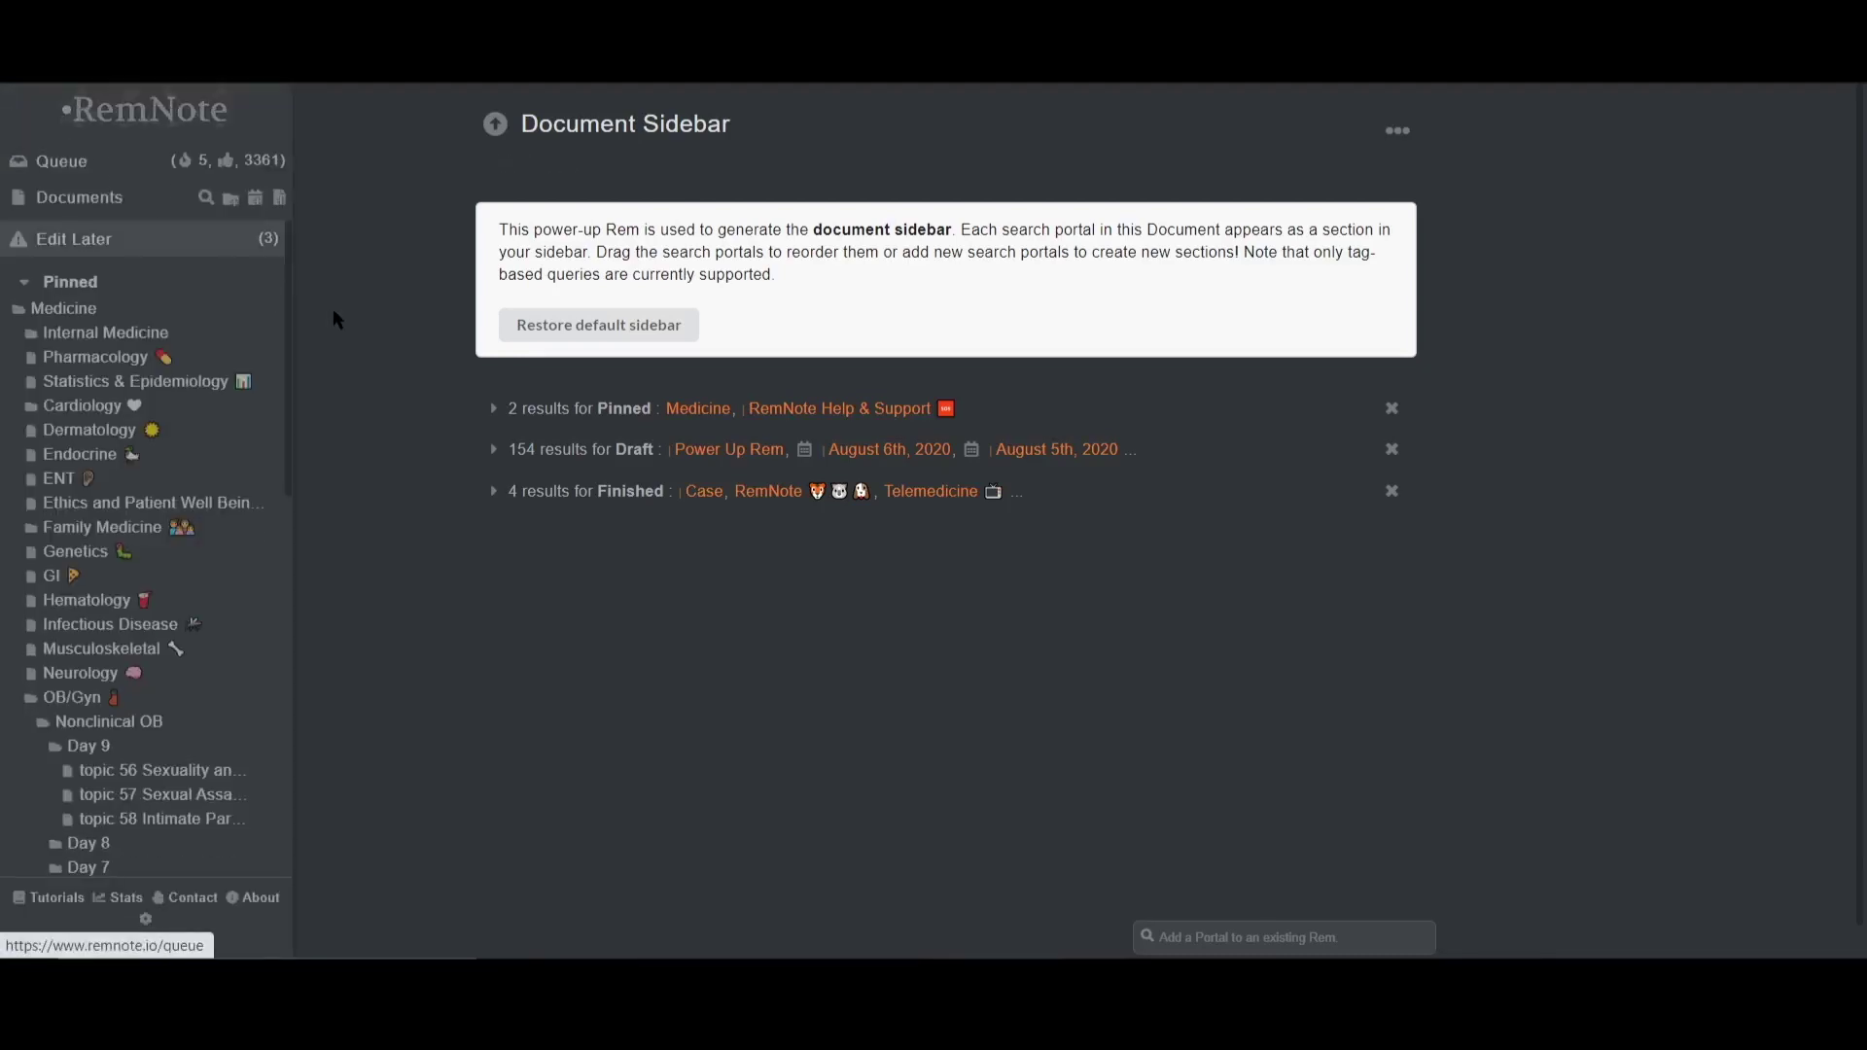
{"action": "left_click", "coordinate": [23, 282]}
{"action": "left_click", "coordinate": [23, 321]}
{"action": "left_click", "coordinate": [24, 359]}
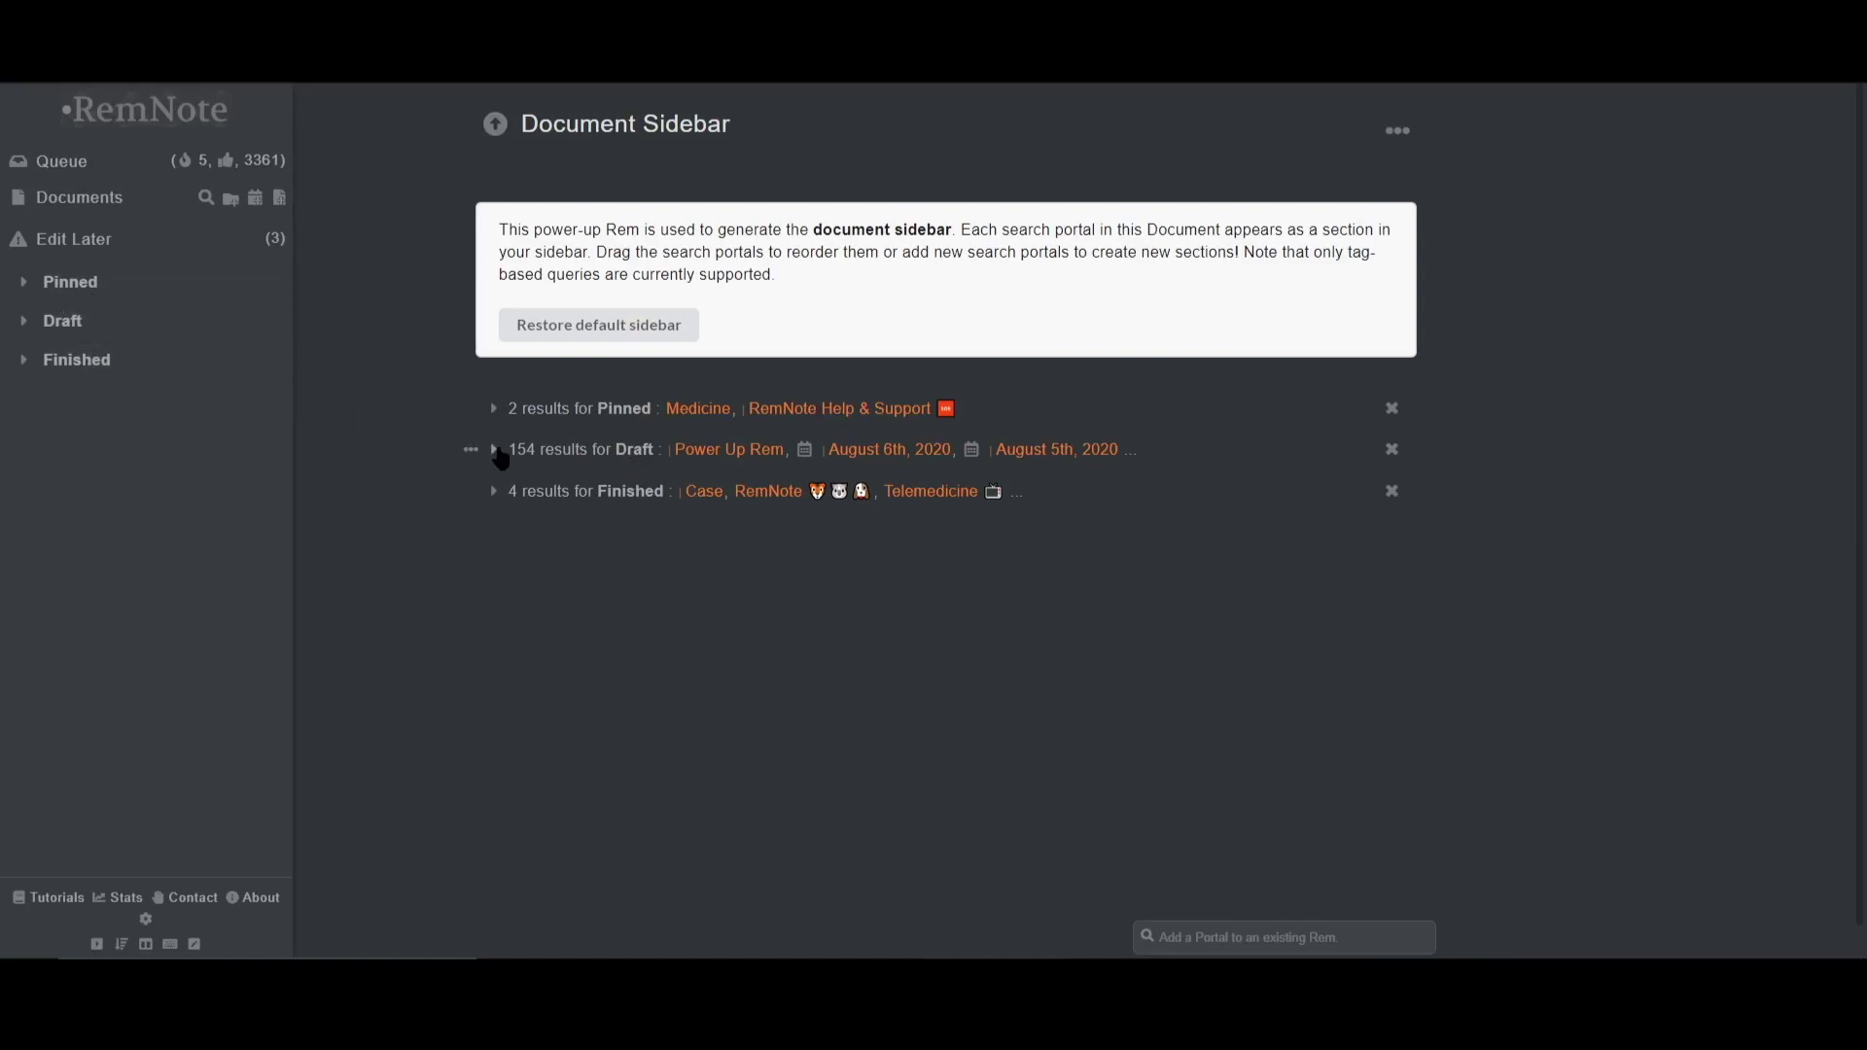
{"action": "left_click_drag", "start_coordinate": [471, 453], "coordinate": [468, 403]}
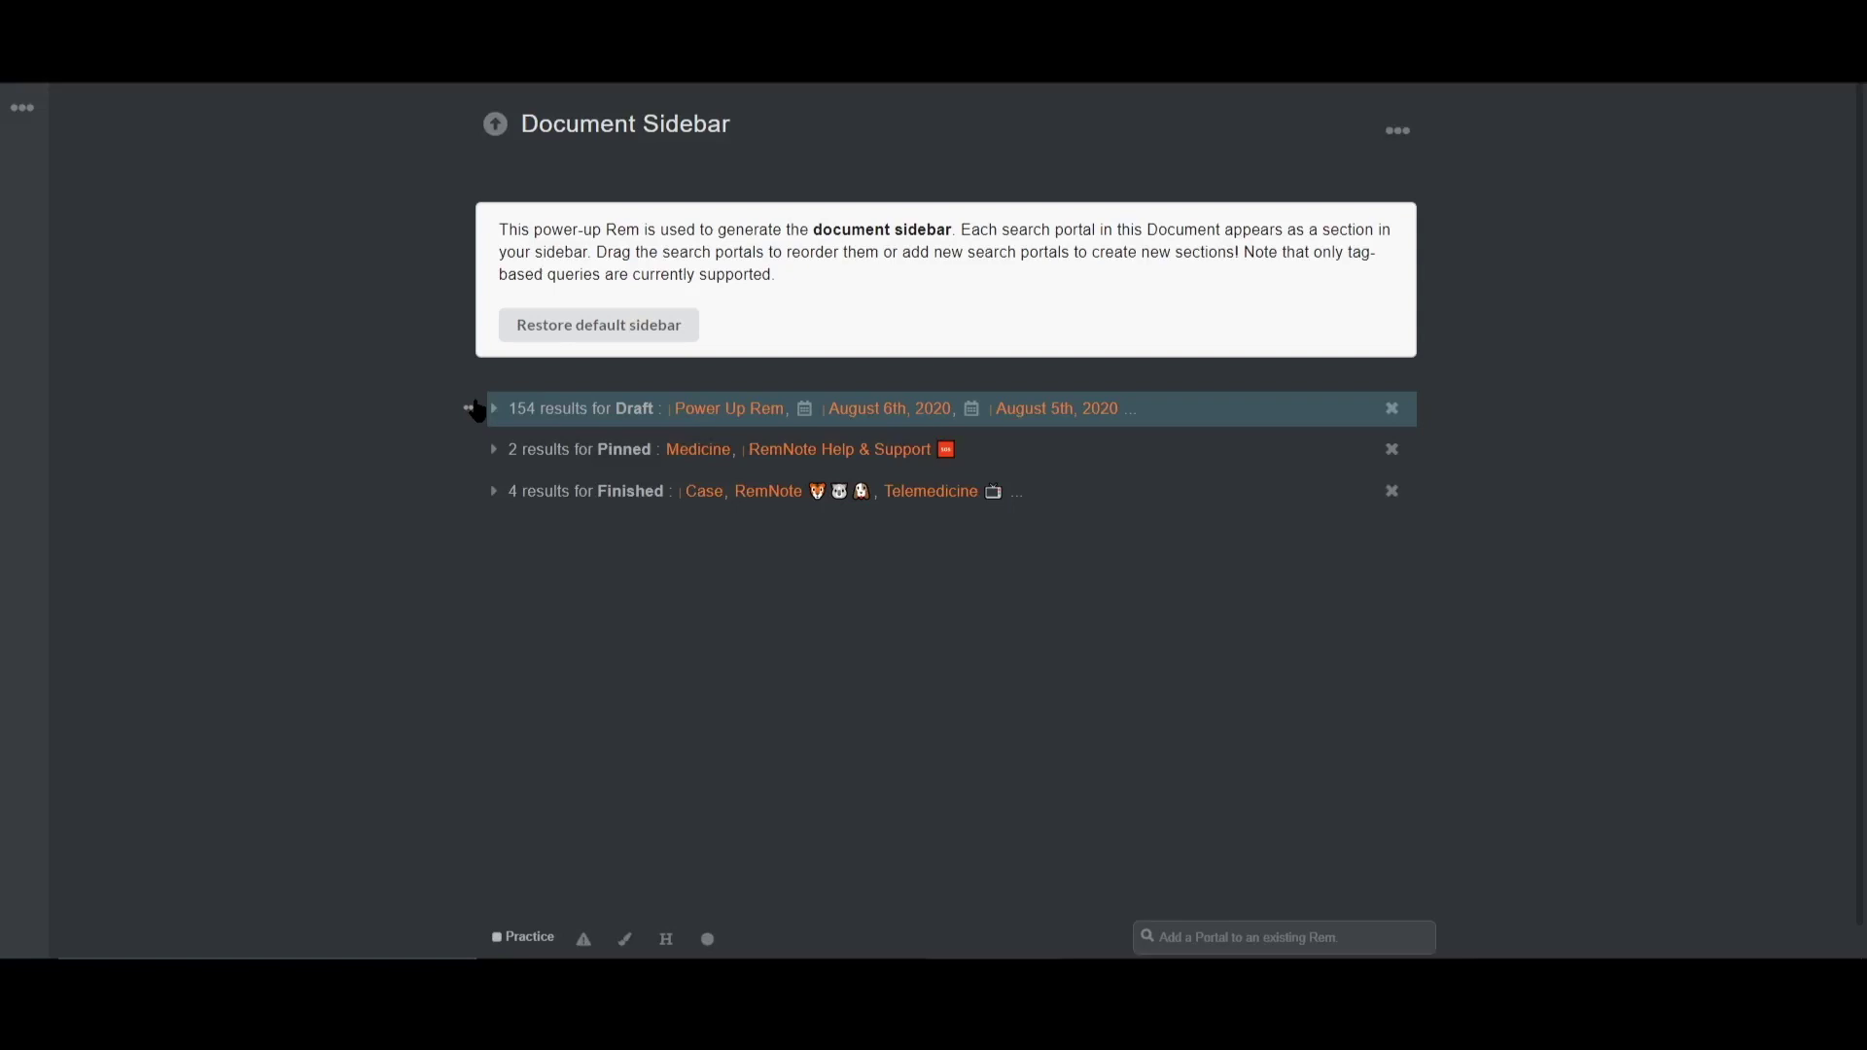
Collapse the sidebar's Draft, Pinned and Finished sections.
{"action": "mouse_move", "coordinate": [13, 155]}
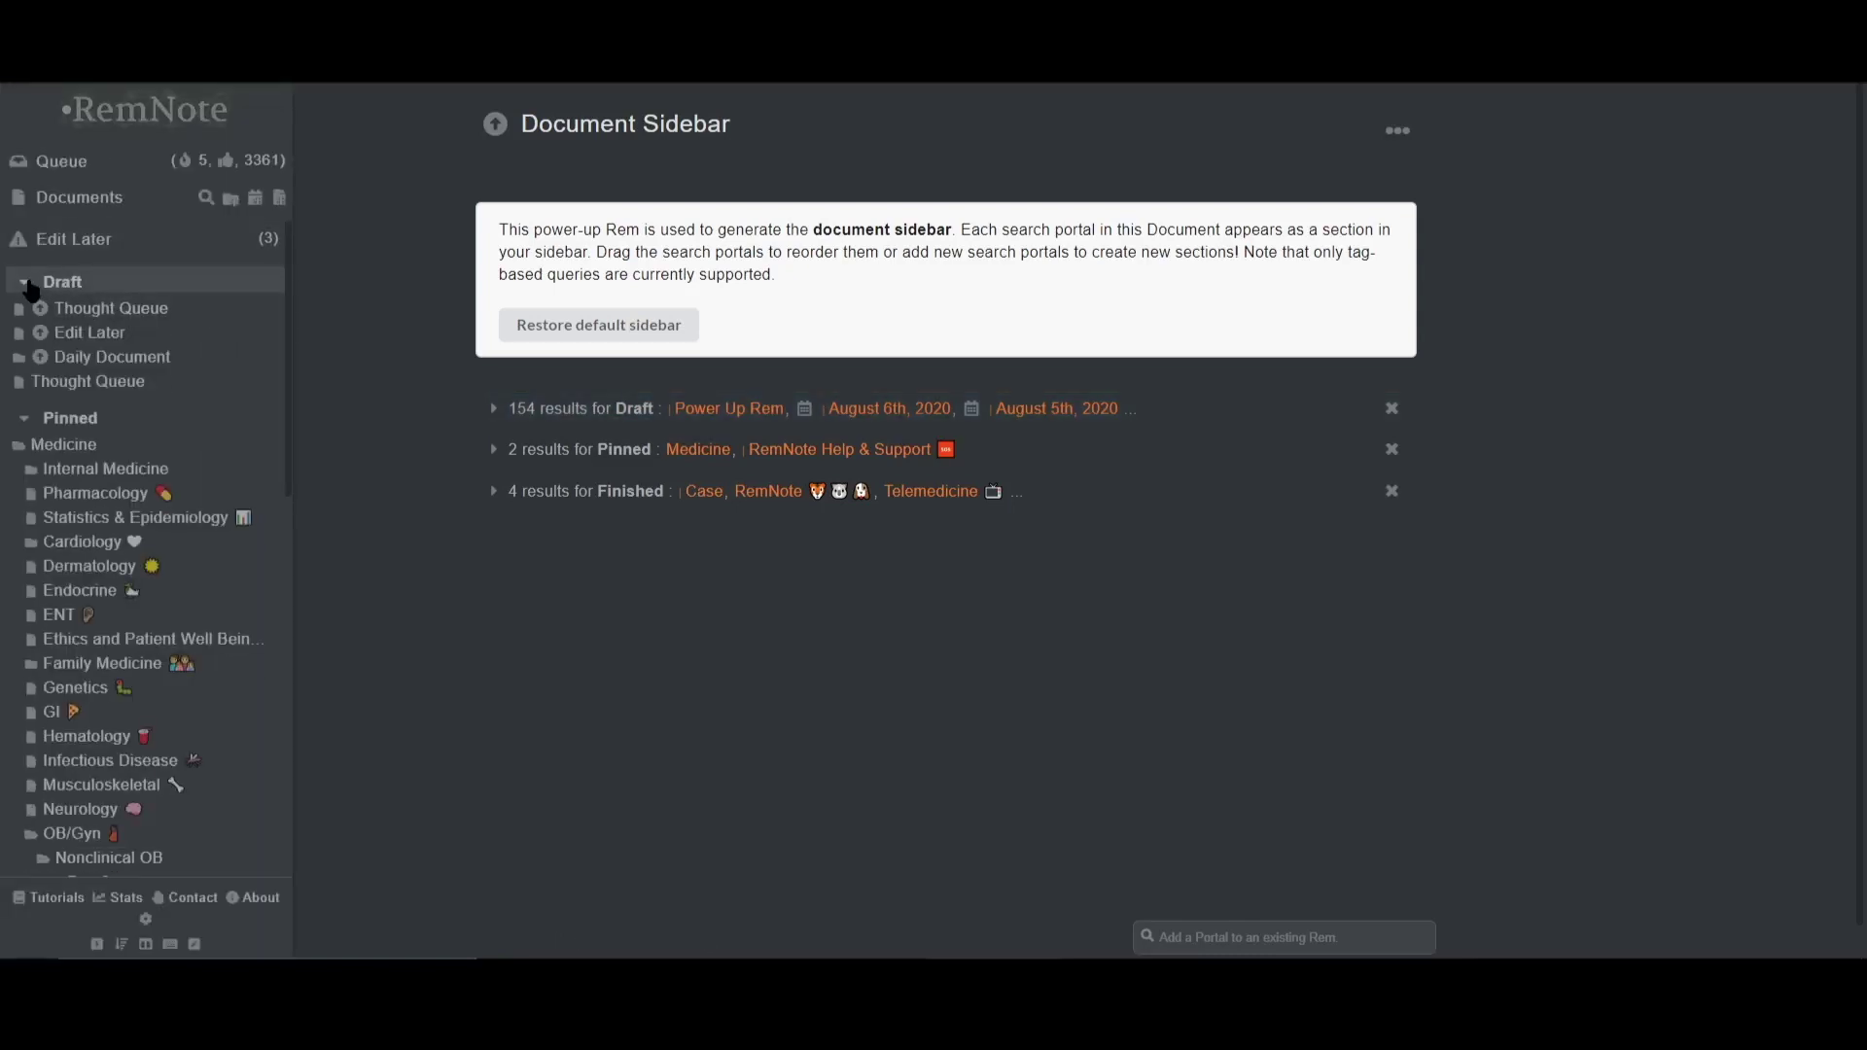
{"action": "left_click", "coordinate": [29, 283]}
{"action": "left_click", "coordinate": [31, 321]}
{"action": "left_click", "coordinate": [39, 358]}
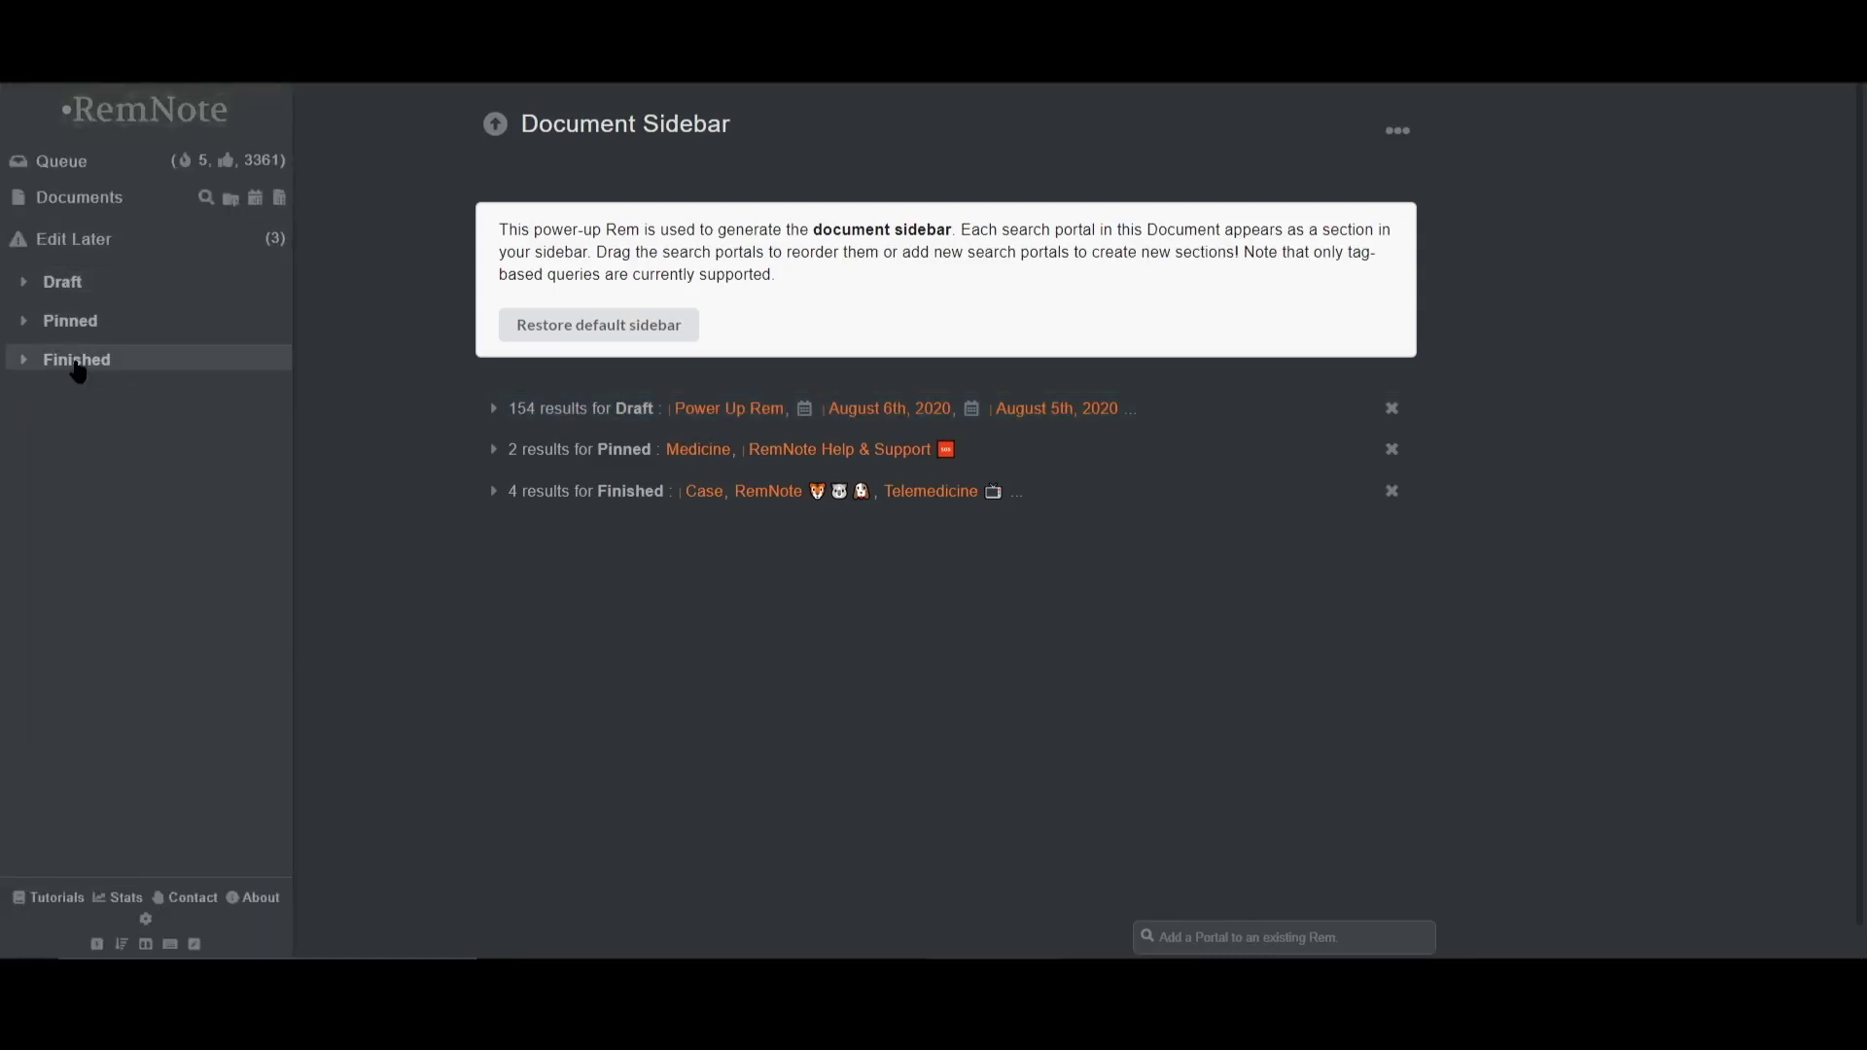
Add a #speedrun search portal below the Finished portal, then go back to Power Up Rem.
{"action": "left_click", "coordinate": [605, 533]}
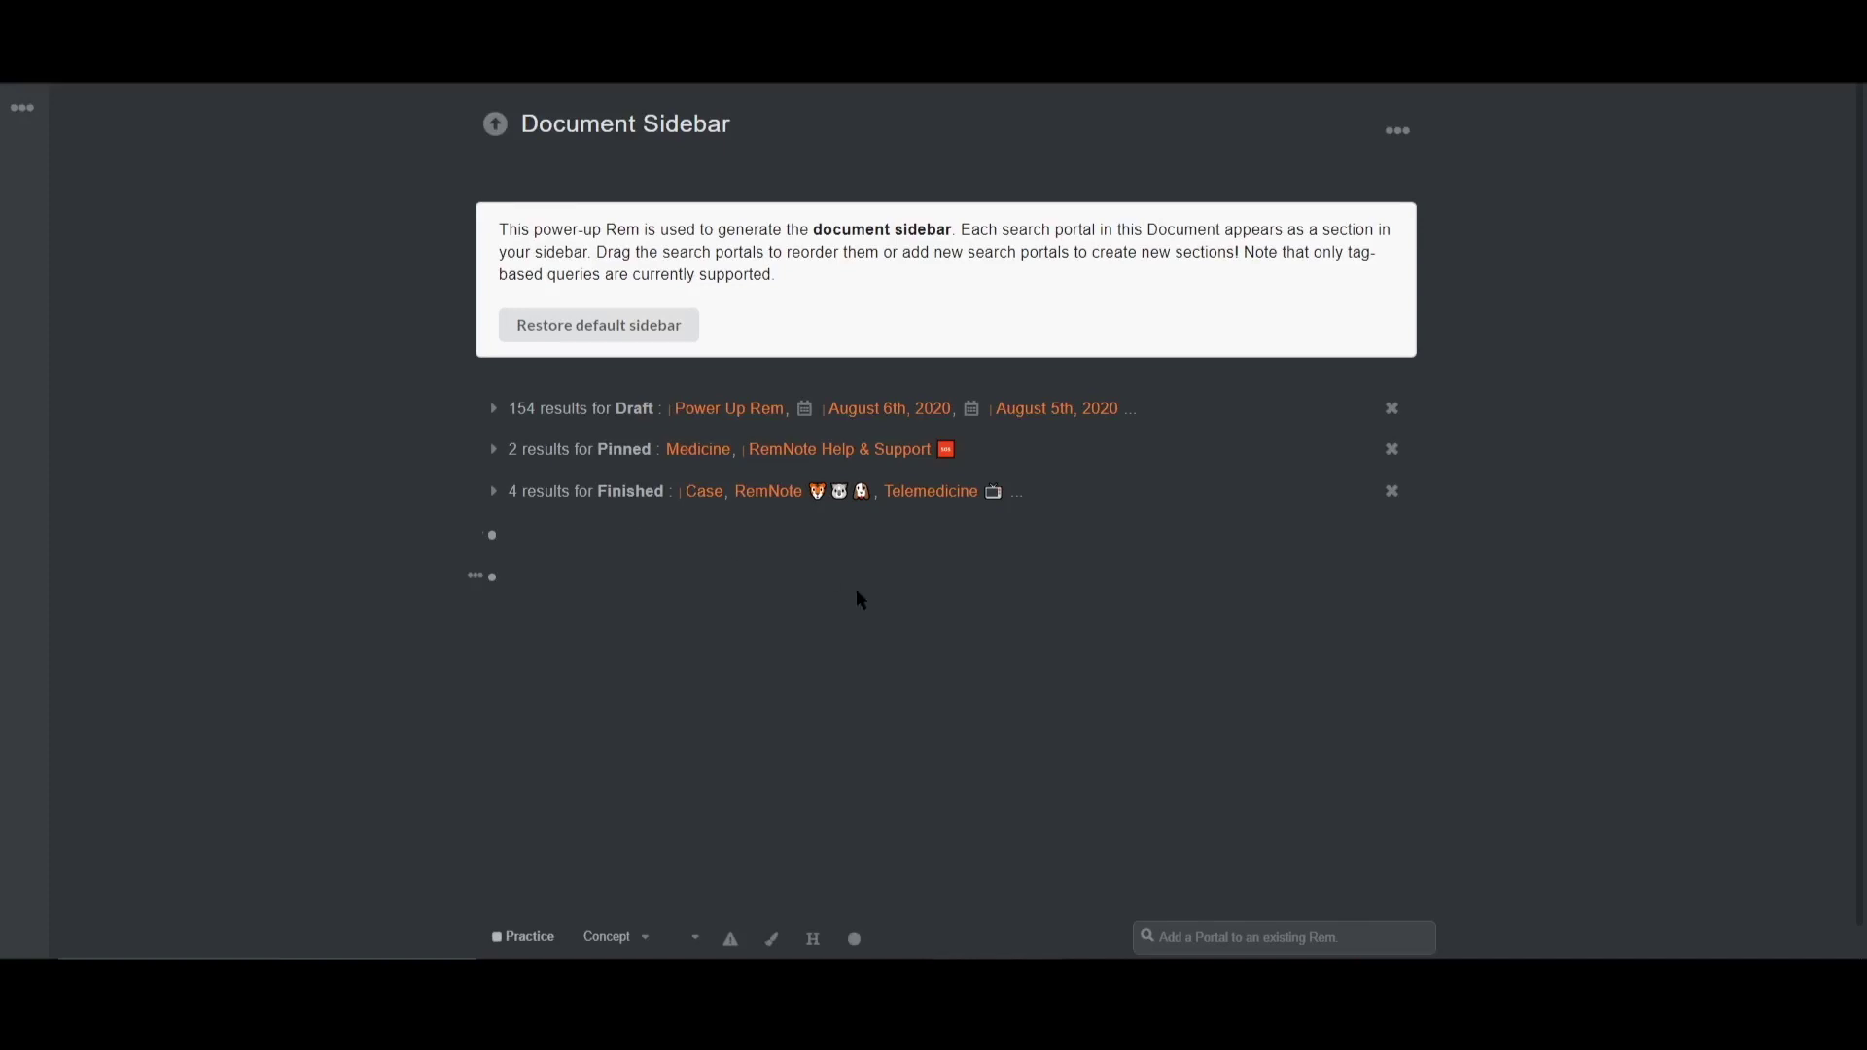
{"action": "type", "text": "/search"}
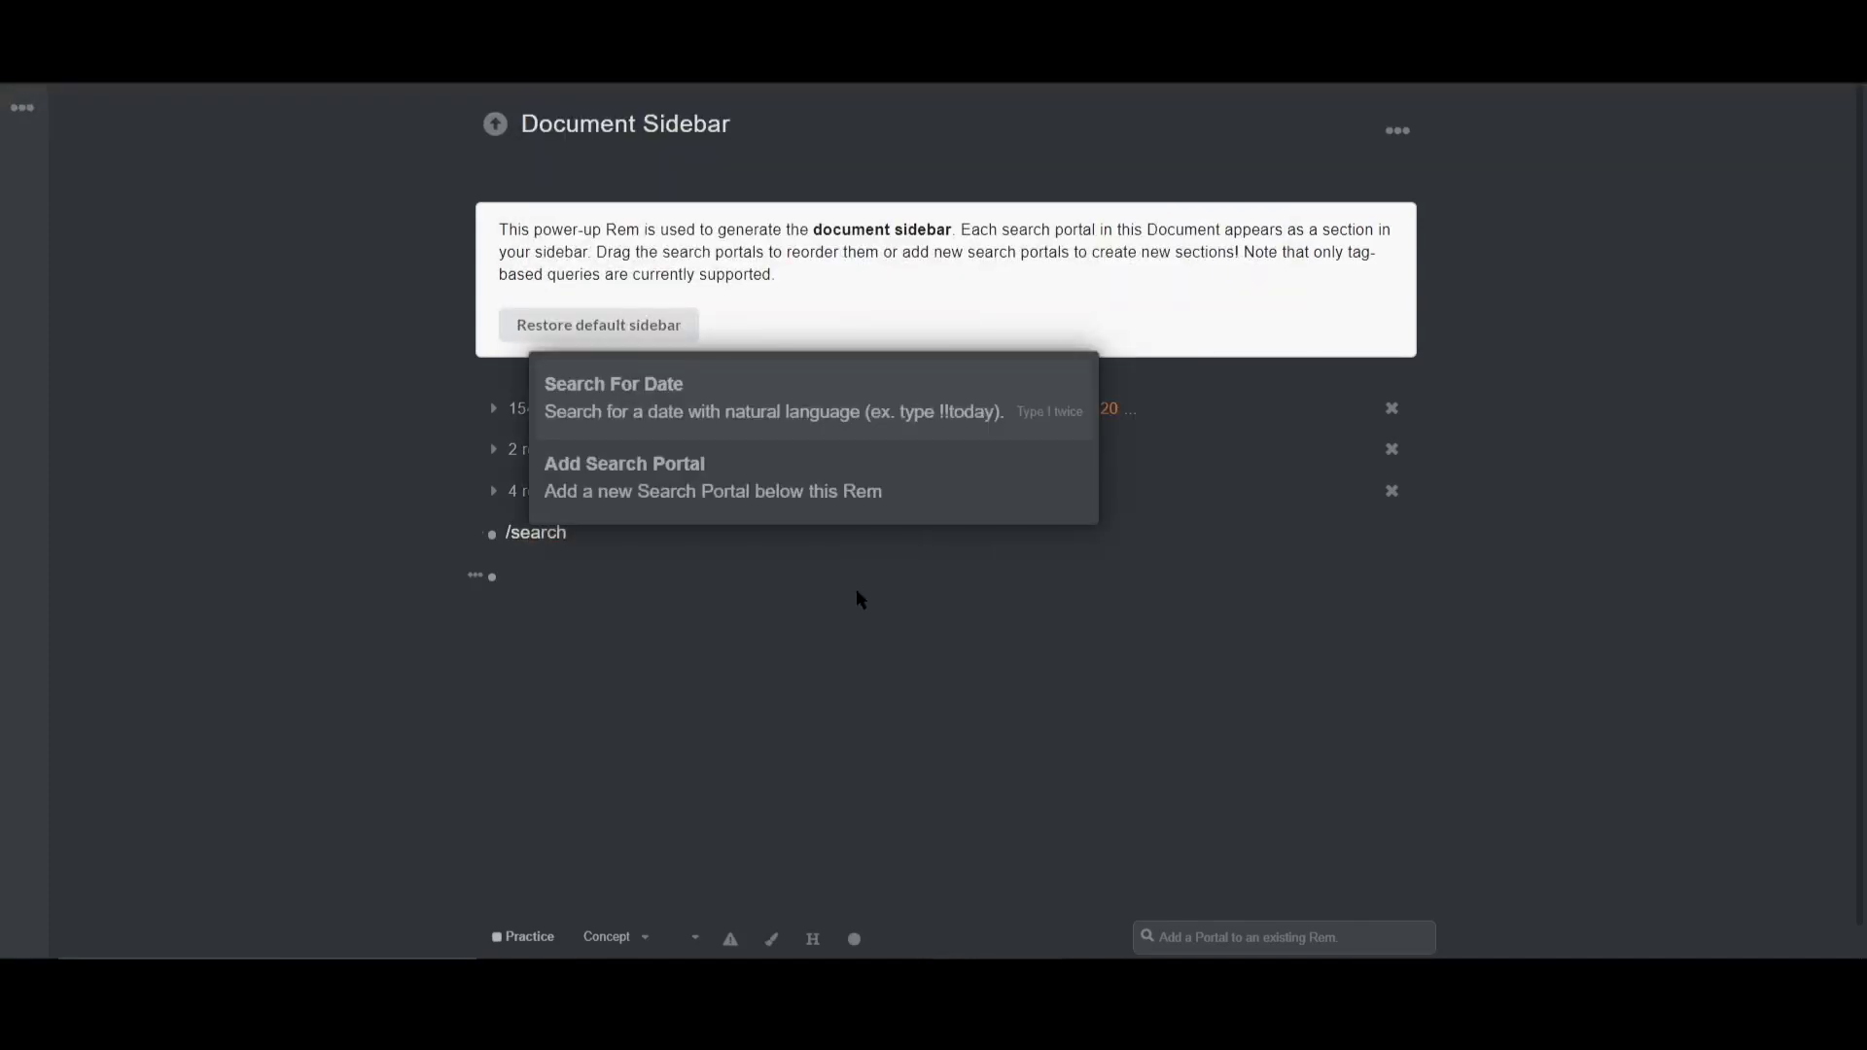
{"action": "key", "text": "Down"}
{"action": "key", "text": "Return"}
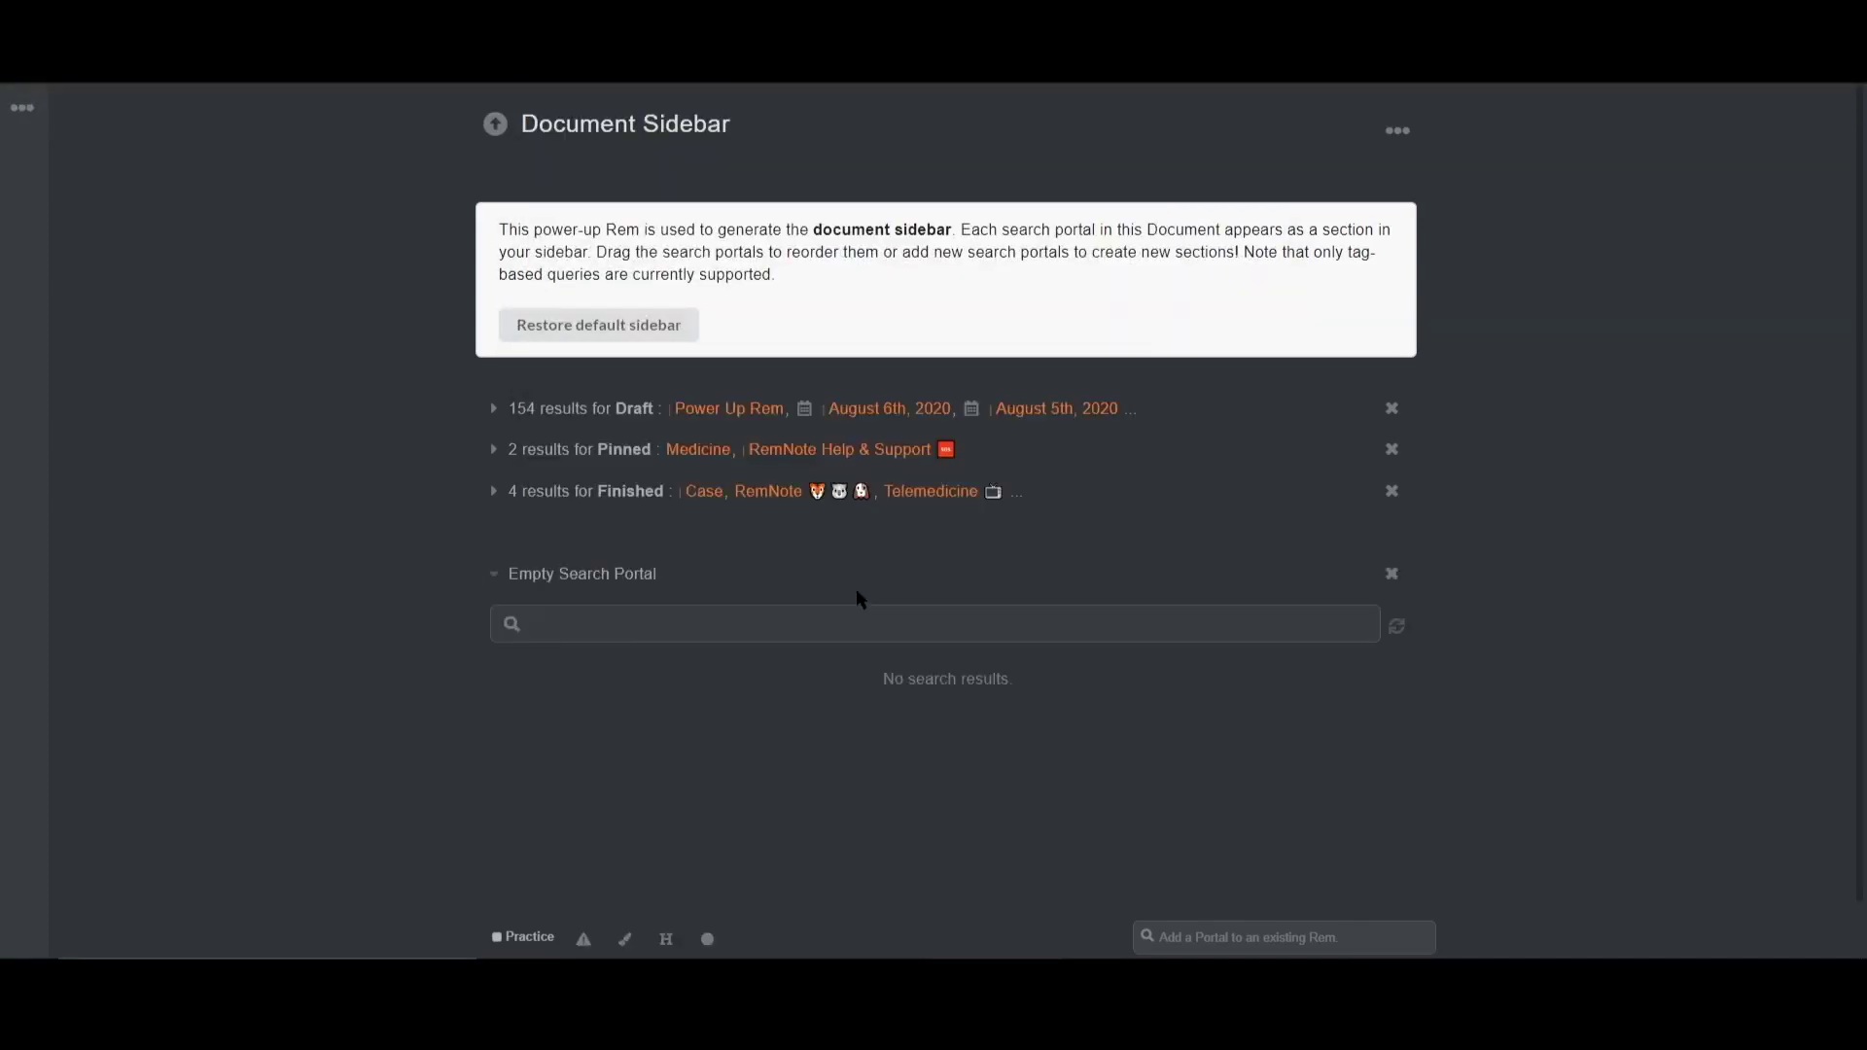
{"action": "type", "text": "#spee"}
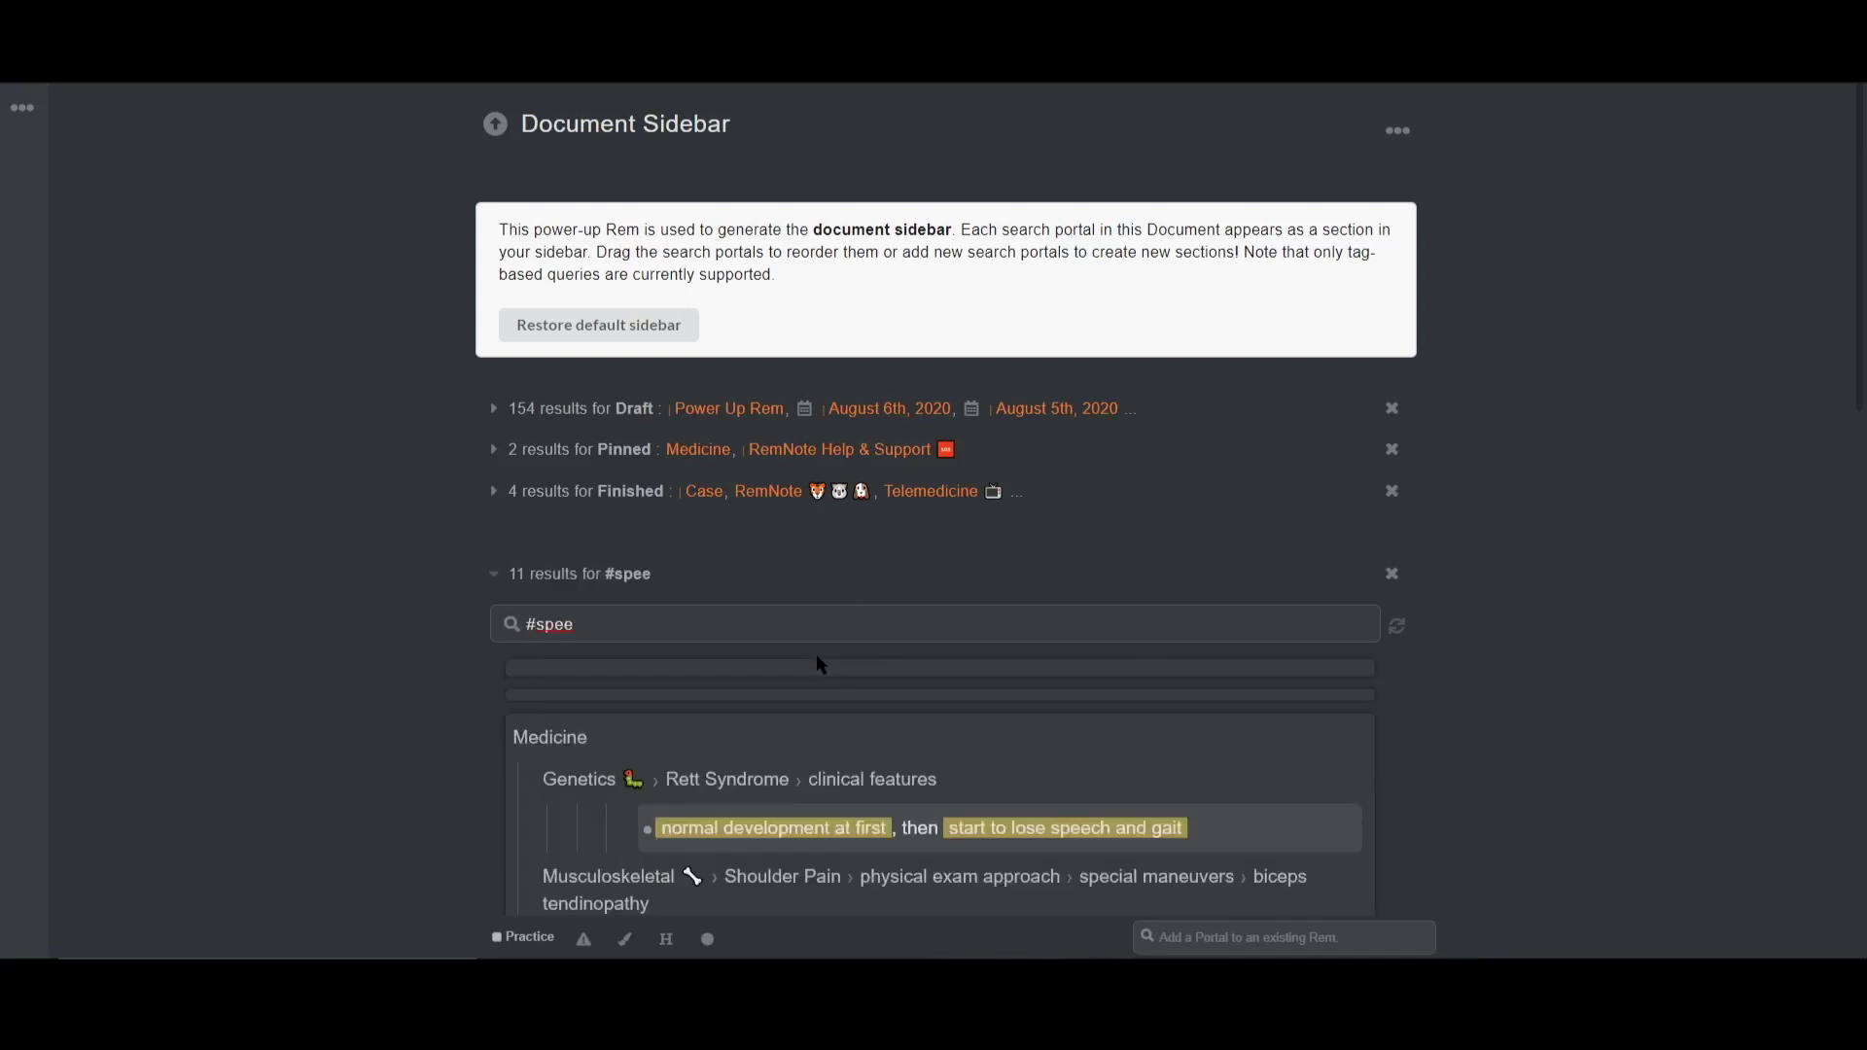
{"action": "type", "text": "drun"}
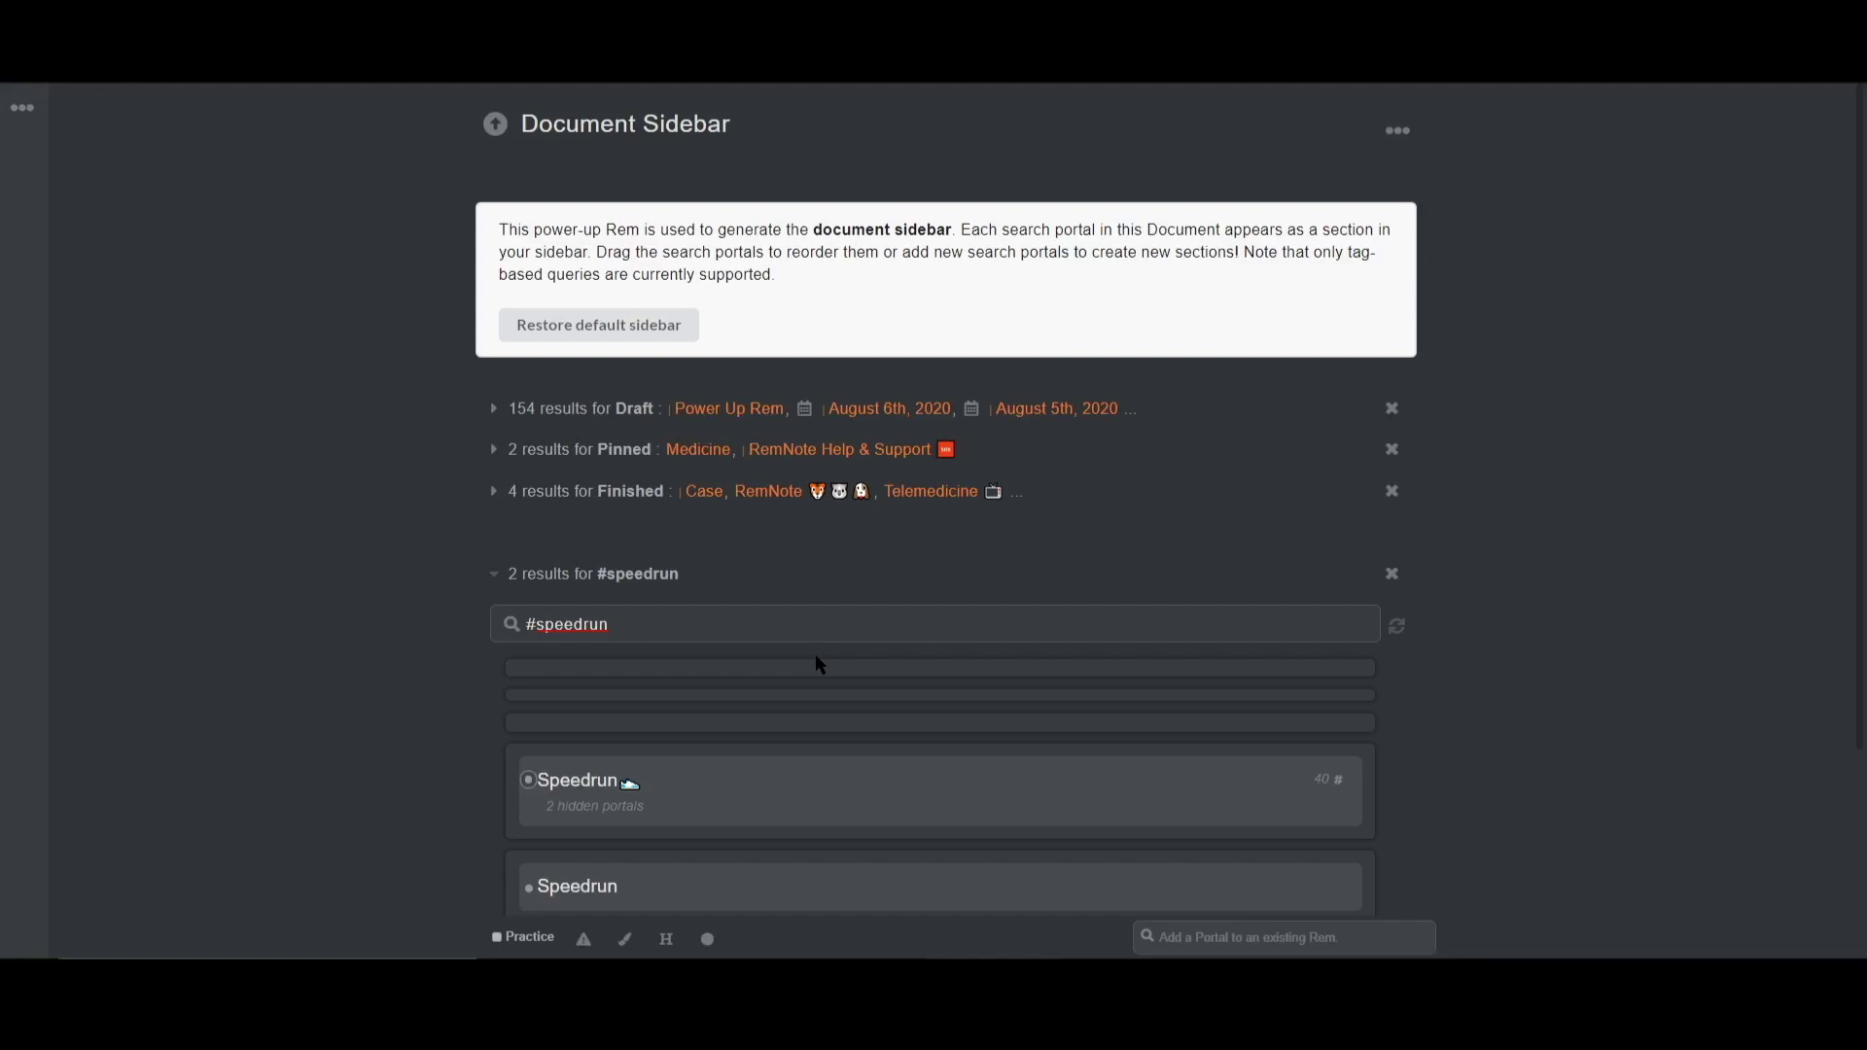
{"action": "mouse_move", "coordinate": [79, 409]}
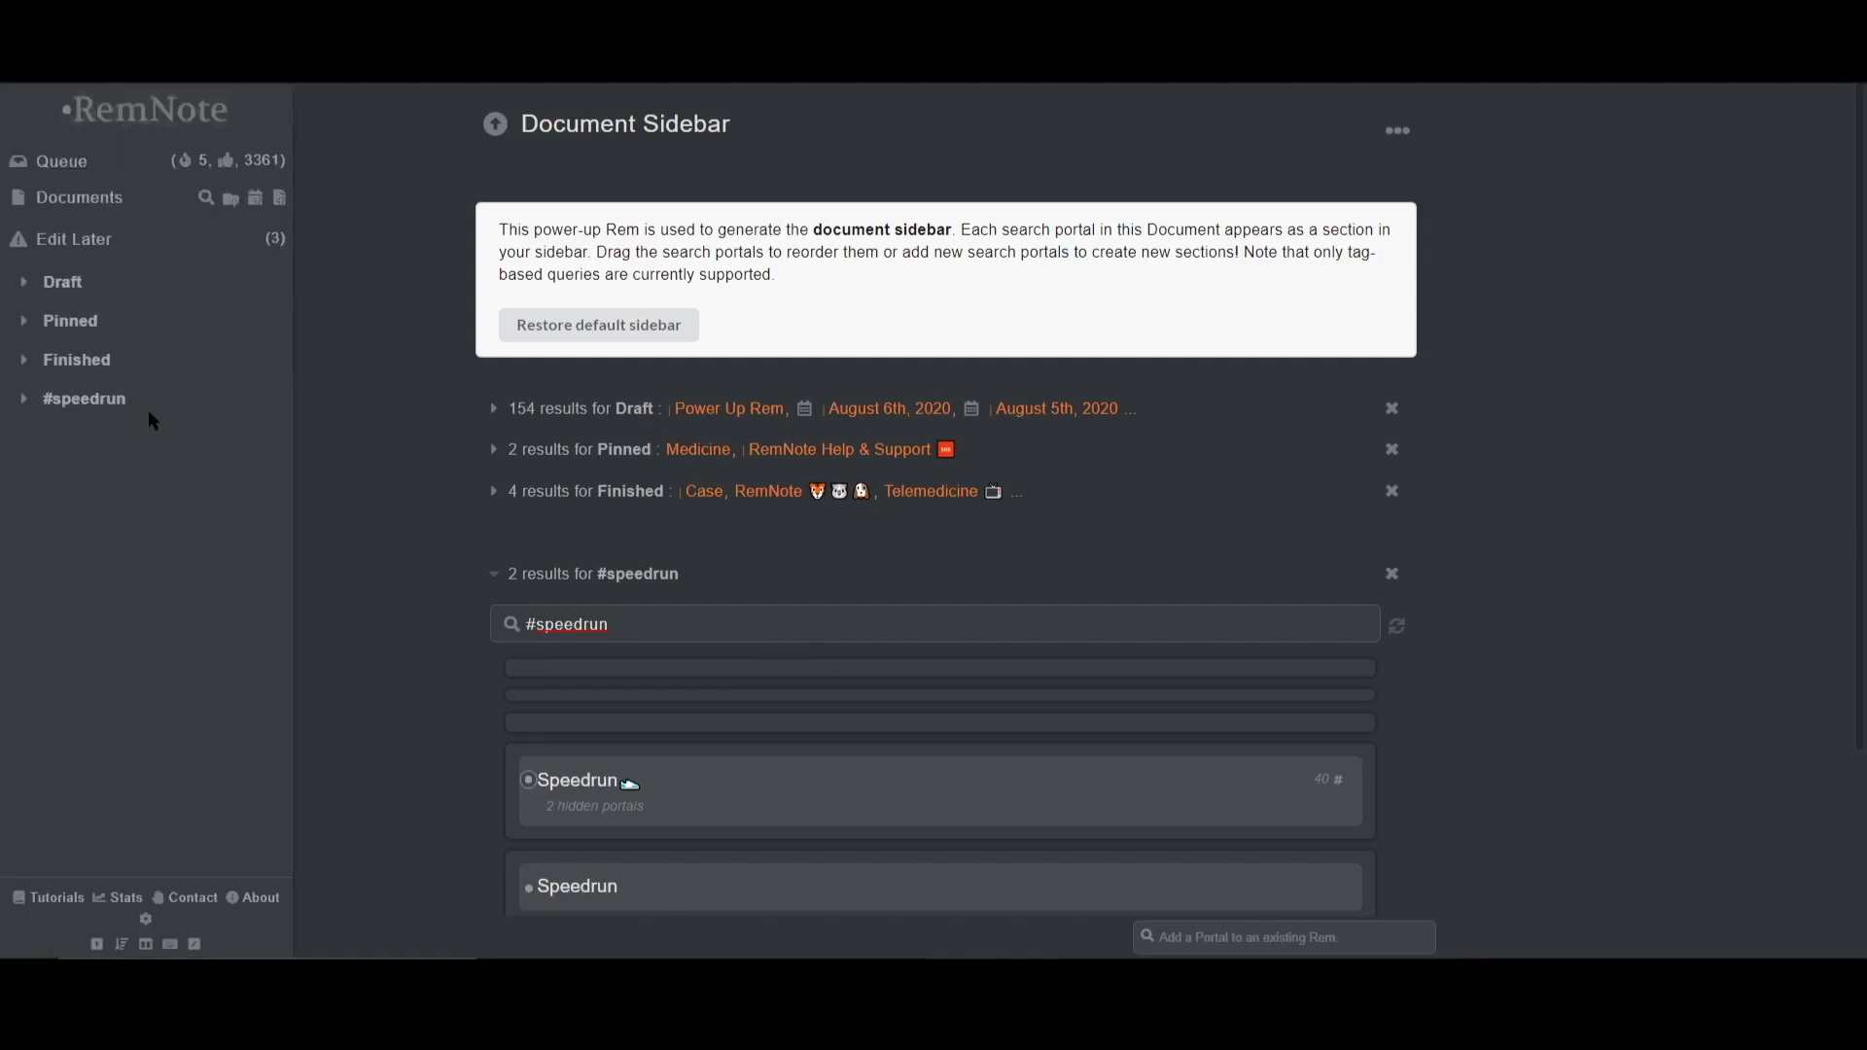
{"action": "left_click", "coordinate": [798, 408]}
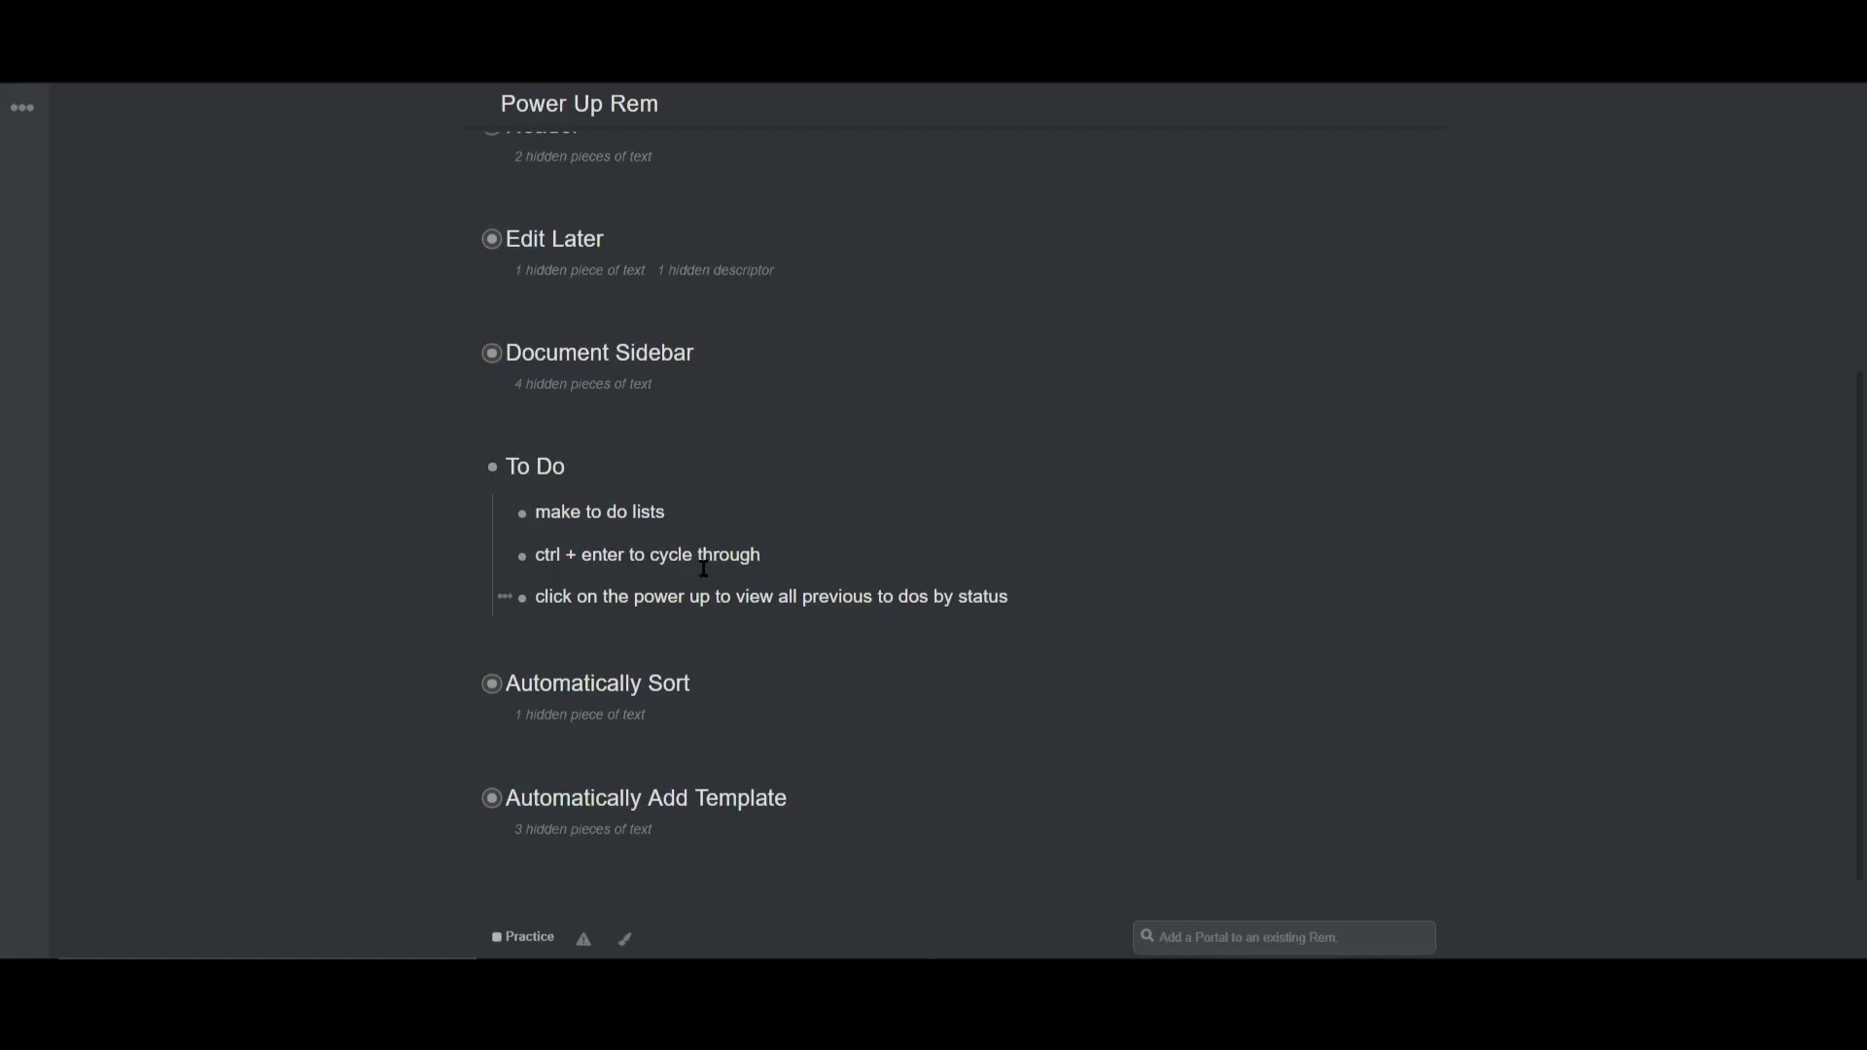
Make 'make to do lists' a todo and turn 'ctrl + enter to cycle through' into a toggled todo.
{"action": "left_click", "coordinate": [708, 517]}
{"action": "type", "text": "##todo"}
{"action": "key", "text": "Return"}
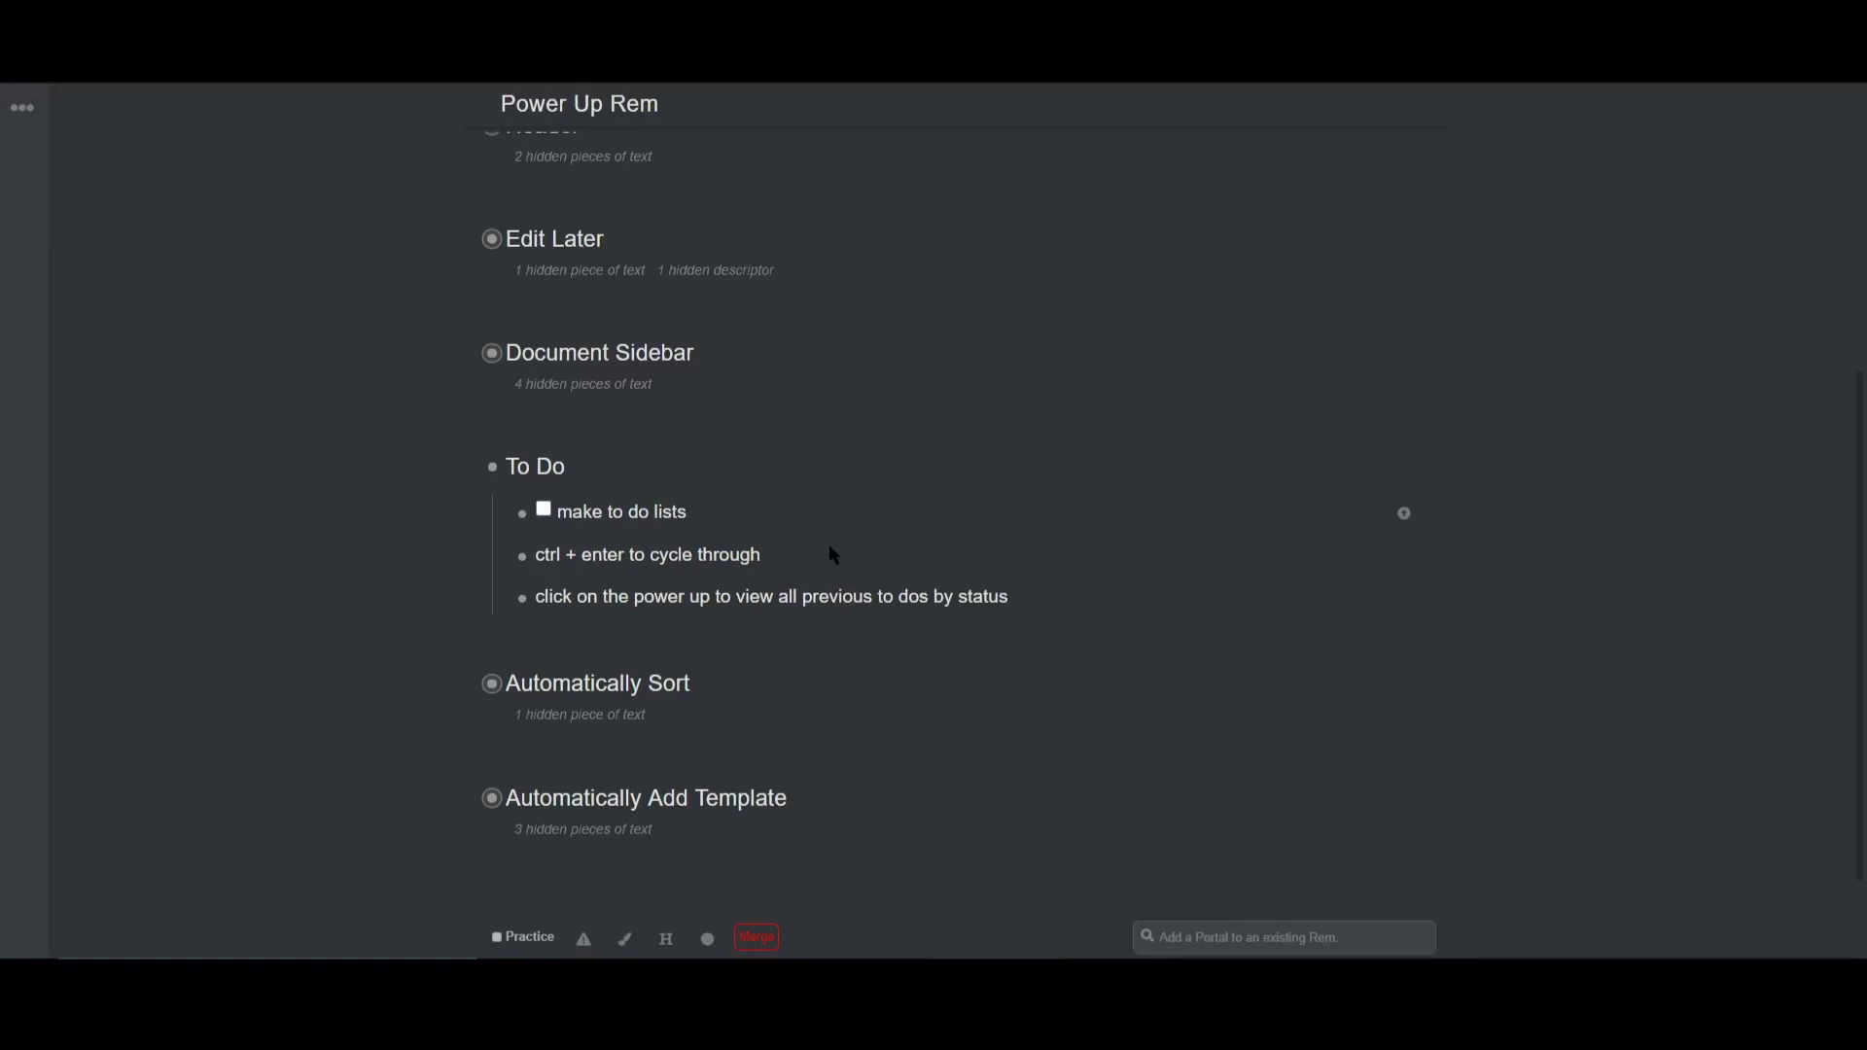
{"action": "left_click", "coordinate": [832, 550]}
{"action": "key", "text": "ctrl+Return"}
{"action": "key", "text": "ctrl+Return"}
{"action": "key", "text": "ctrl+Return"}
{"action": "key", "text": "ctrl+Return"}
{"action": "key", "text": "ctrl+Return"}
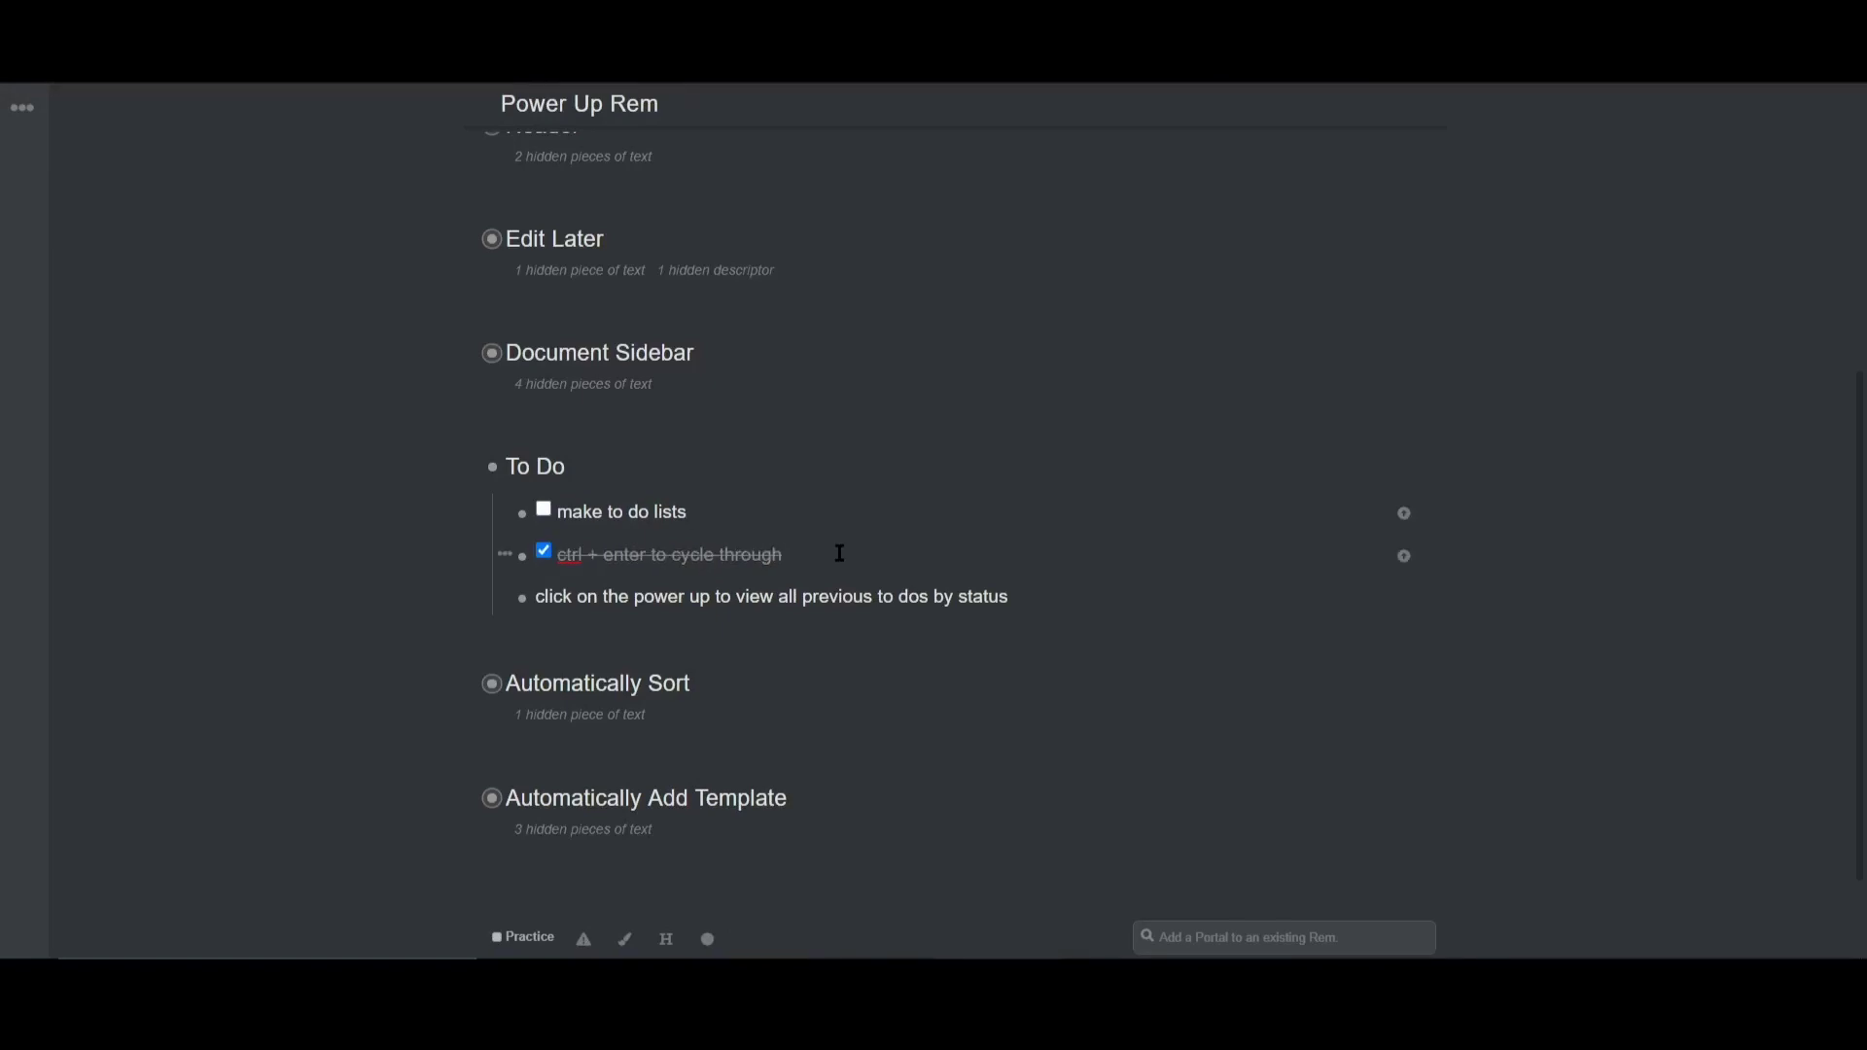
{"action": "key", "text": "ctrl+Return"}
{"action": "key", "text": "ctrl+Return"}
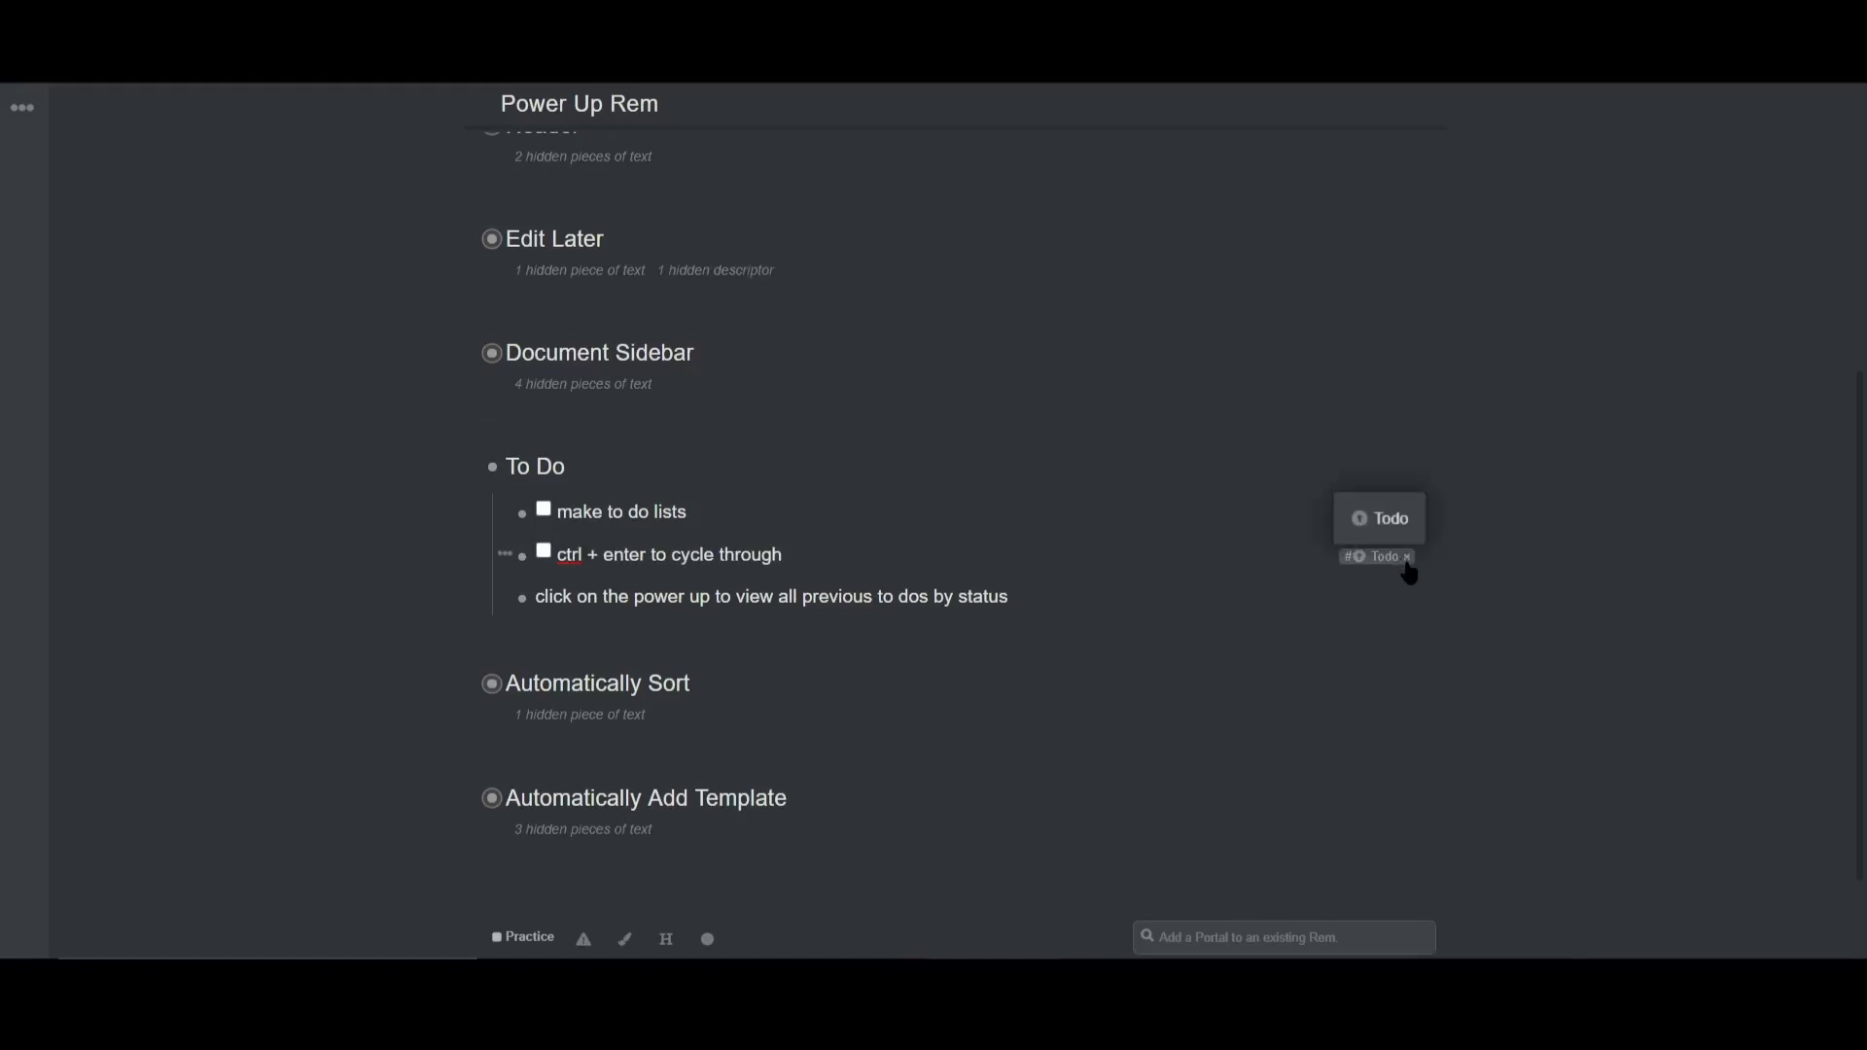
Open the Todo power-up page and view its Unfinished and Finished rem lists.
{"action": "left_click", "coordinate": [1402, 556]}
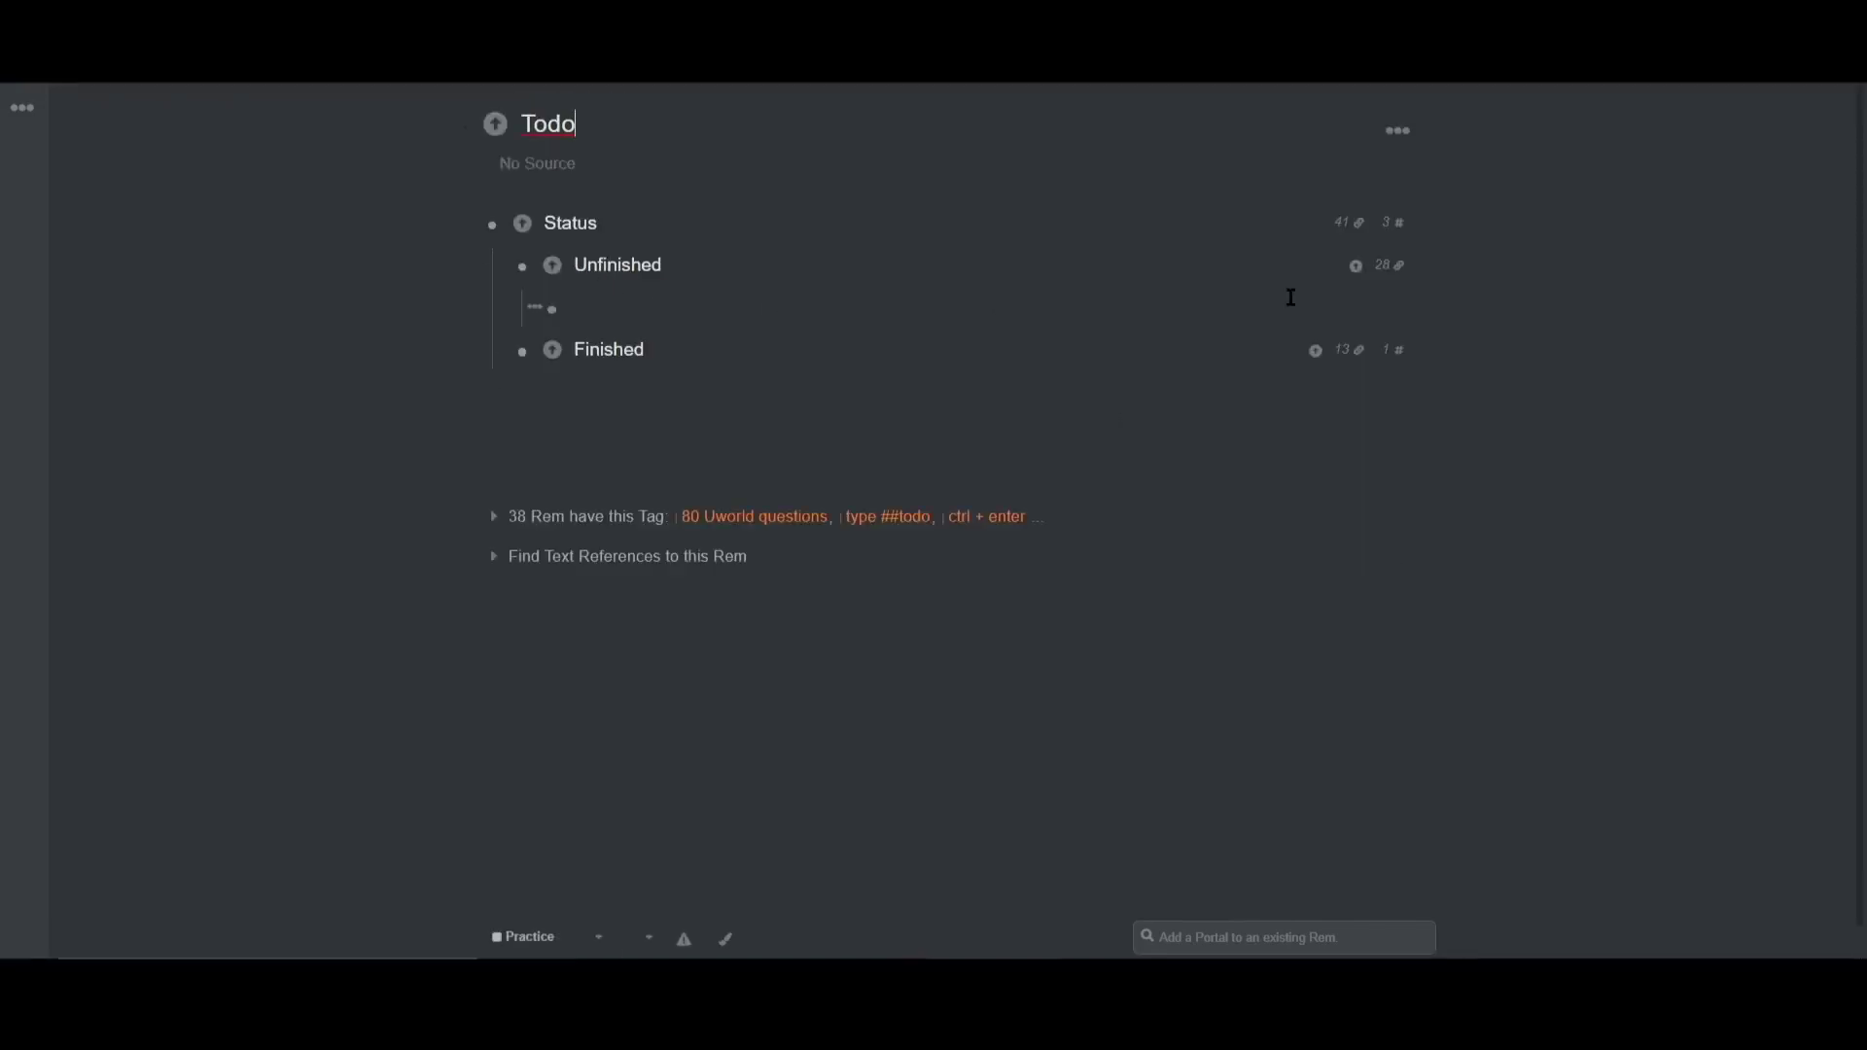
{"action": "left_click", "coordinate": [1385, 269]}
{"action": "scroll", "coordinate": [1284, 421], "scroll_direction": "down", "scroll_amount": 5}
{"action": "left_click", "coordinate": [1355, 352]}
{"action": "left_click", "coordinate": [1389, 264]}
{"action": "mouse_move", "coordinate": [1320, 477]}
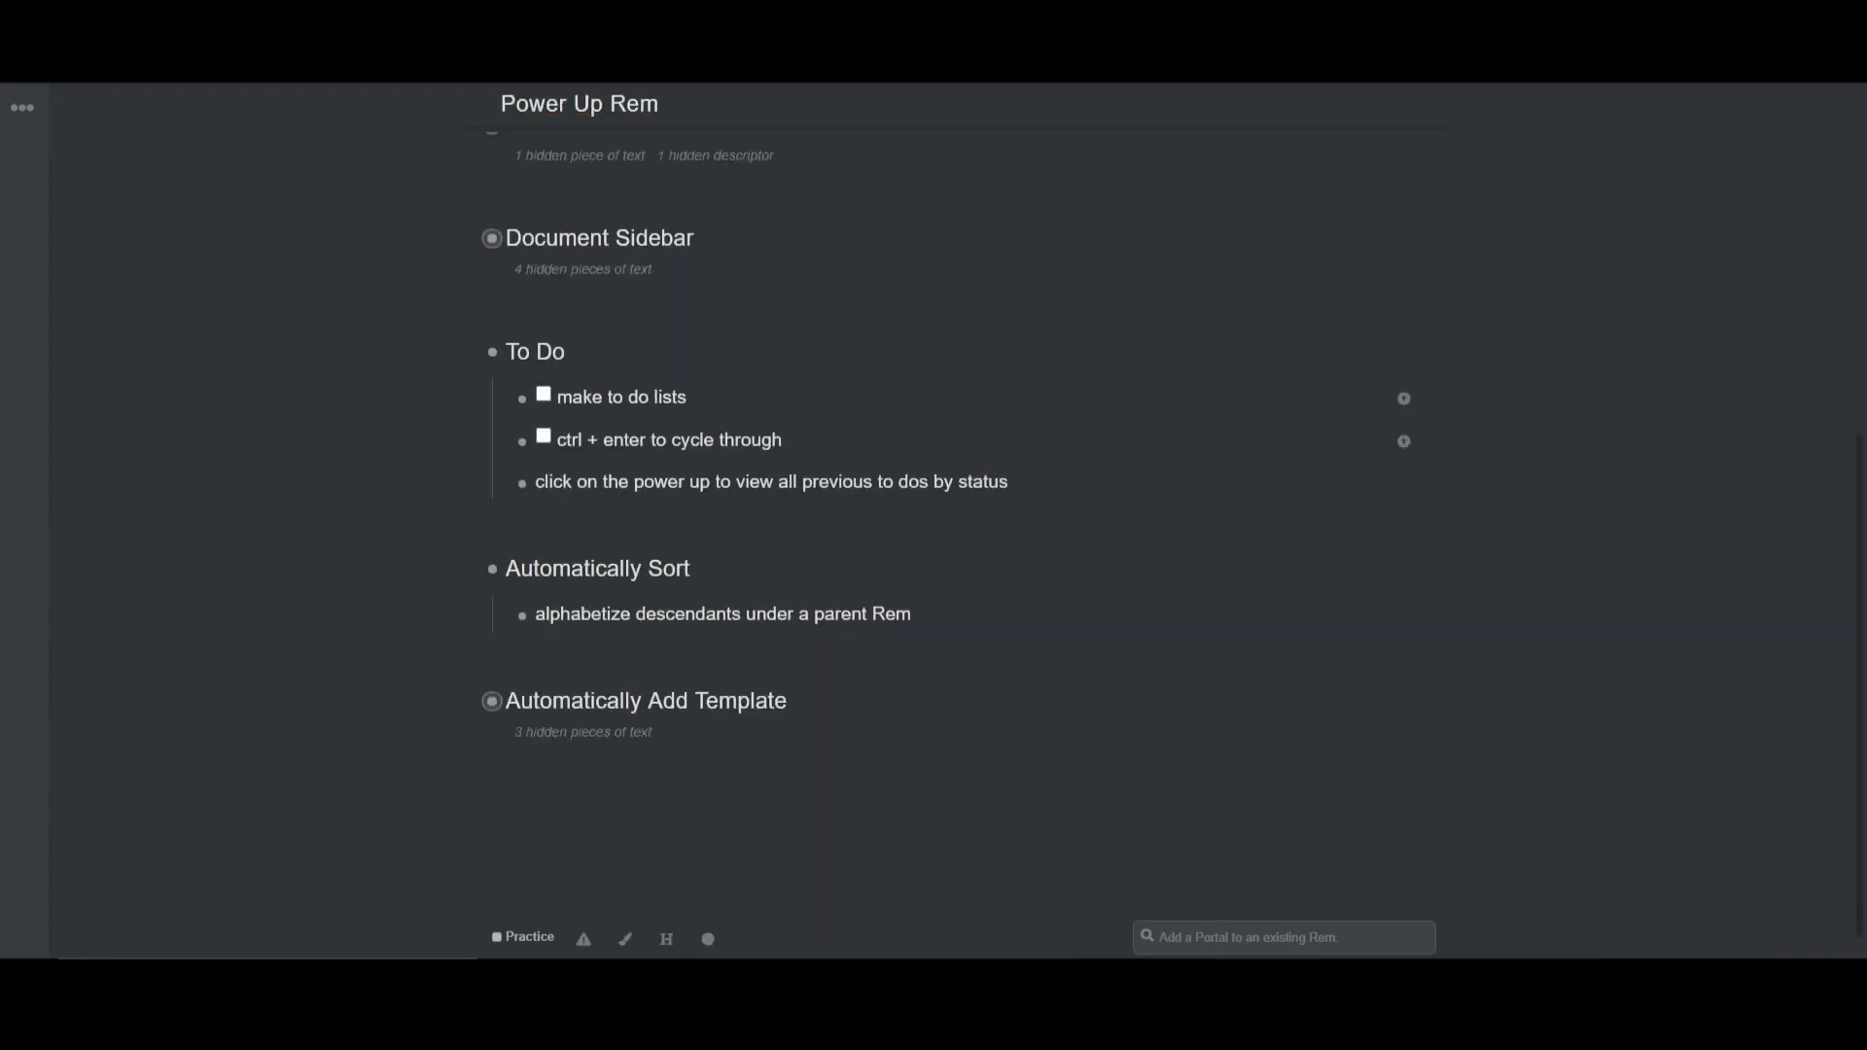
Tag 'alphabetize descendants under a parent Rem' with Automatically Sort.
{"action": "left_click", "coordinate": [948, 618]}
{"action": "type", "text": "[[a"}
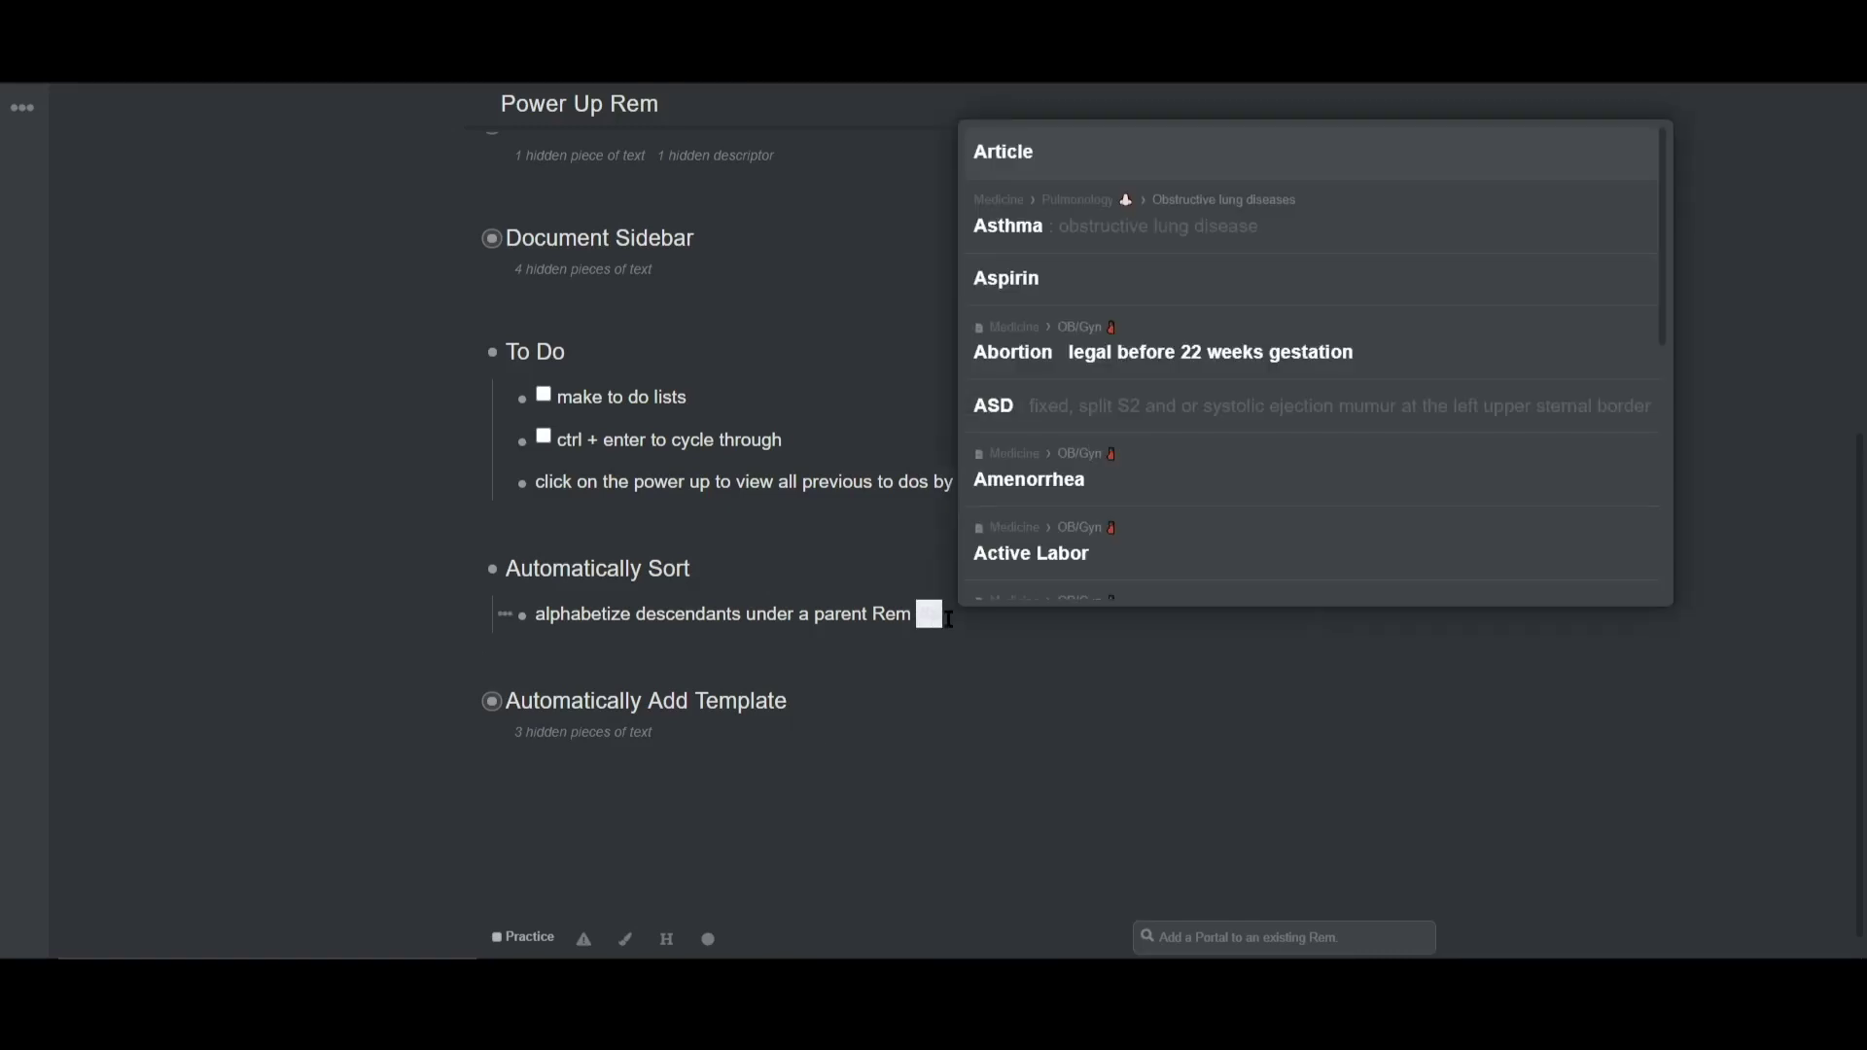
{"action": "type", "text": "utomati"}
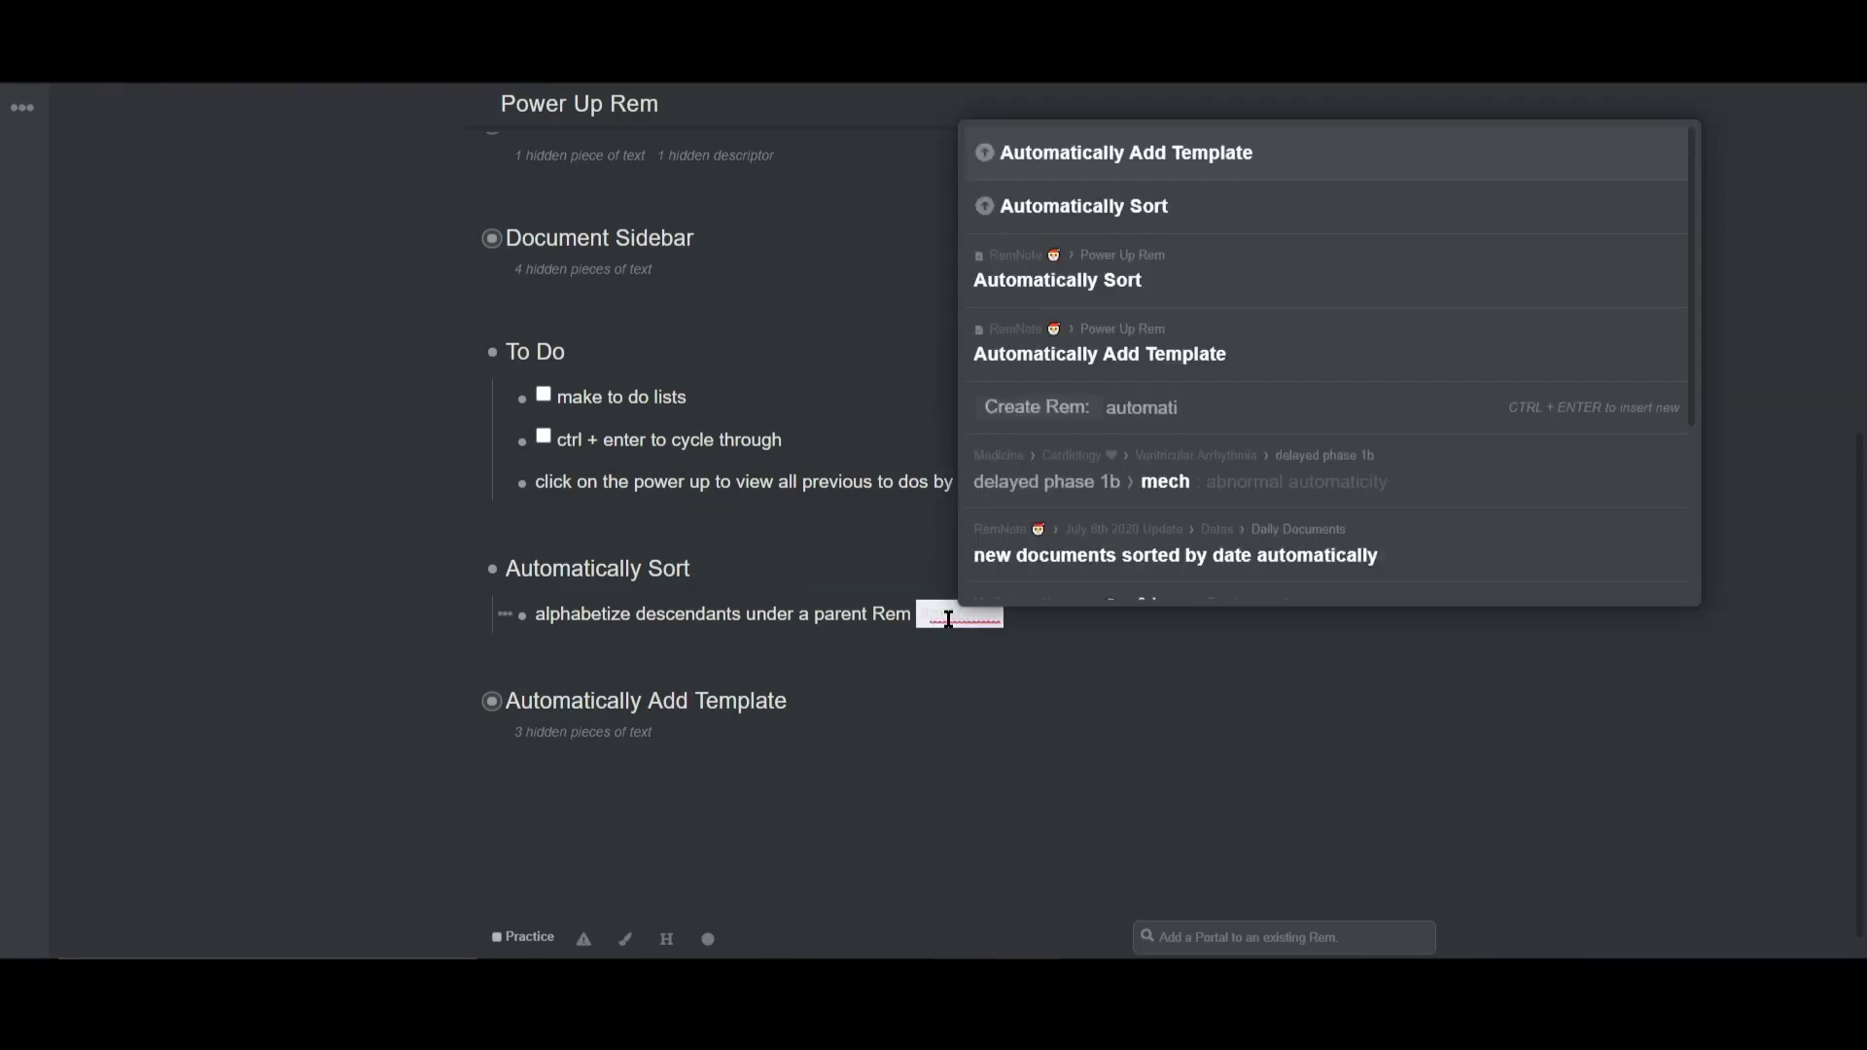
{"action": "key", "text": "Return"}
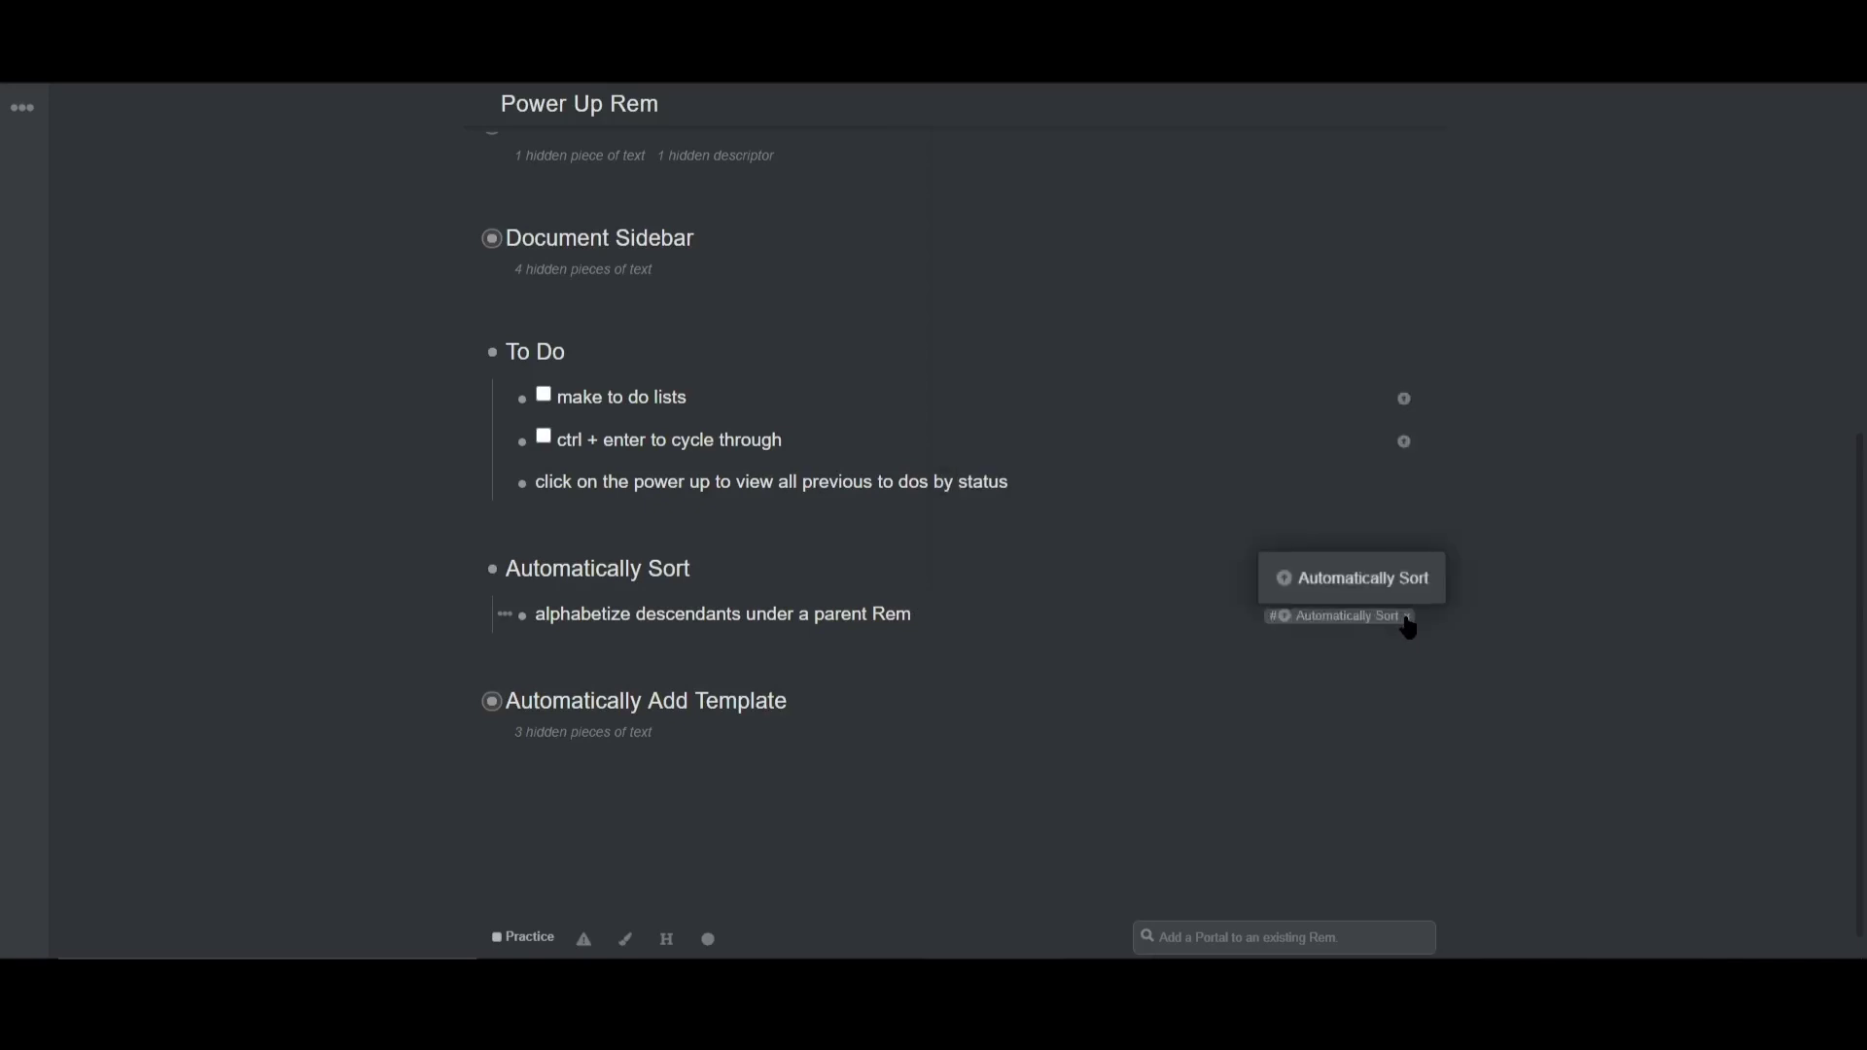
Add children chimps, zebras, bananas, oranges, deer, ostrich, animals and tigers under the note.
{"action": "key", "text": "Return"}
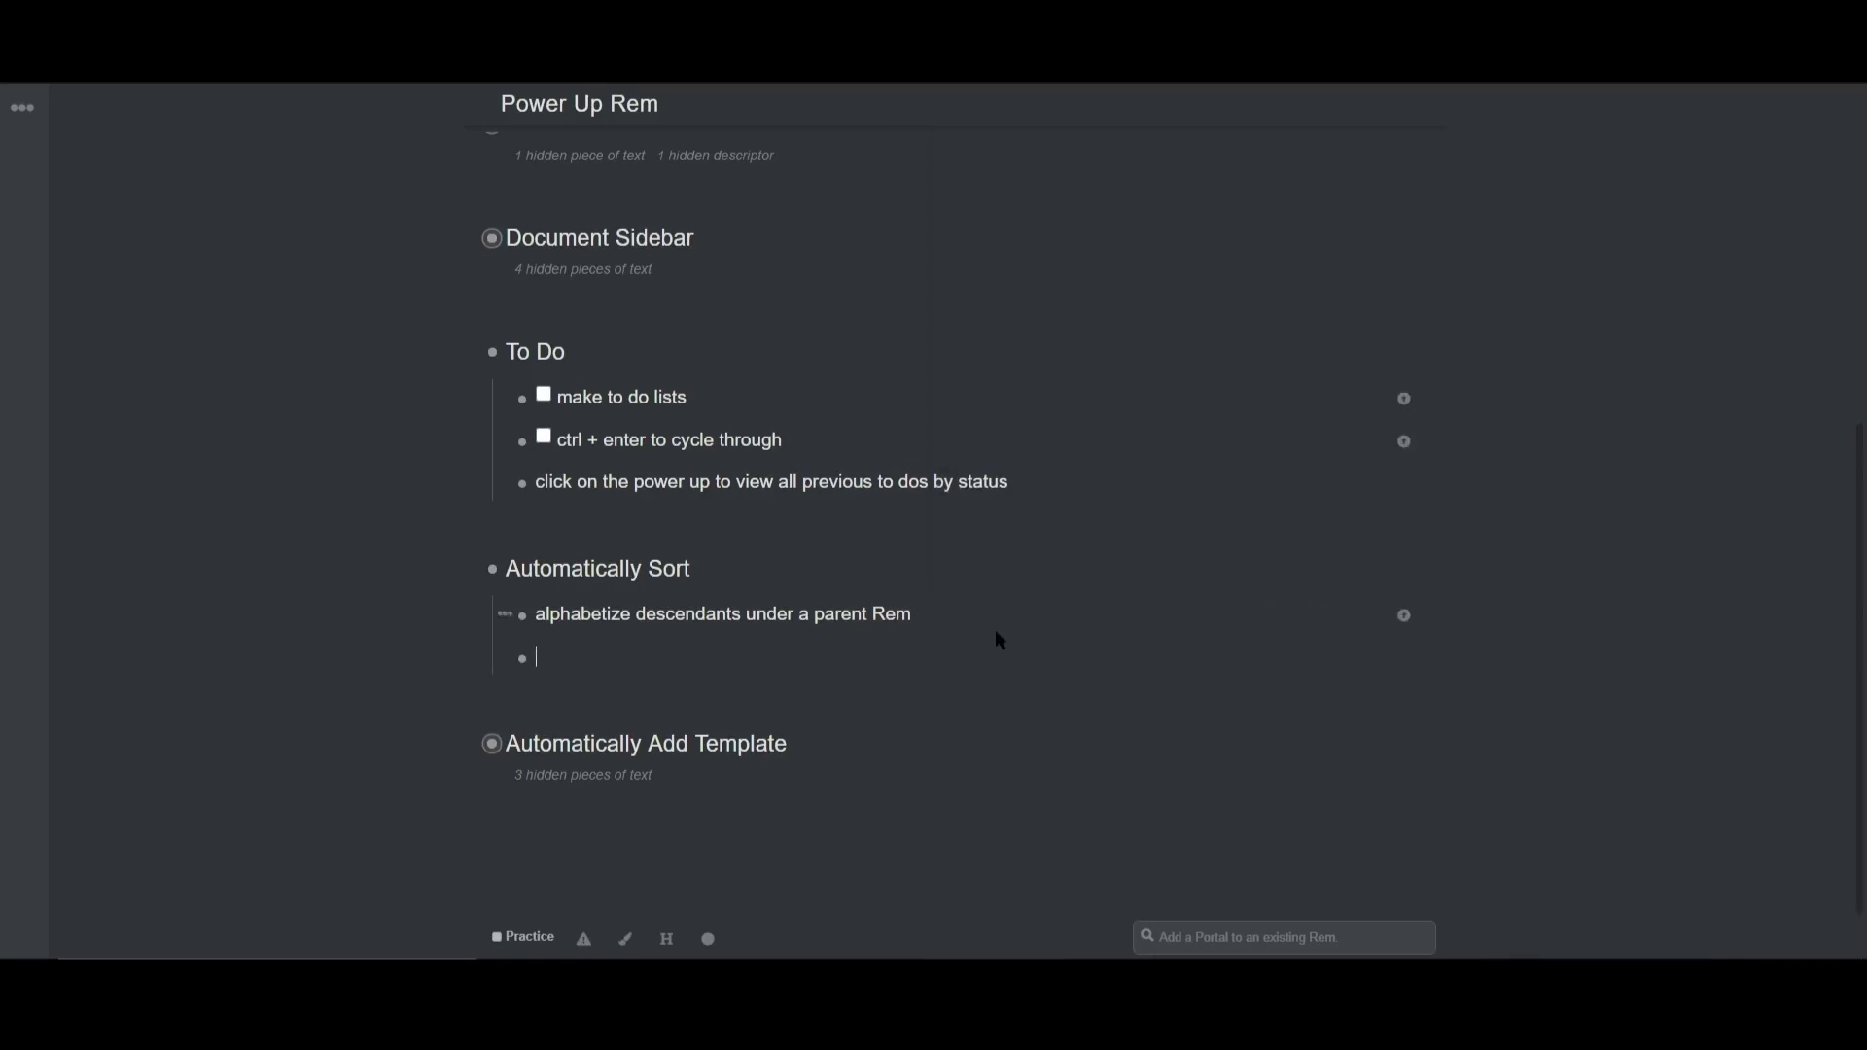
{"action": "key", "text": "Tab"}
{"action": "type", "text": "chimps"}
{"action": "key", "text": "Return"}
{"action": "type", "text": "zebras"}
{"action": "key", "text": "Return"}
{"action": "type", "text": "bananas"}
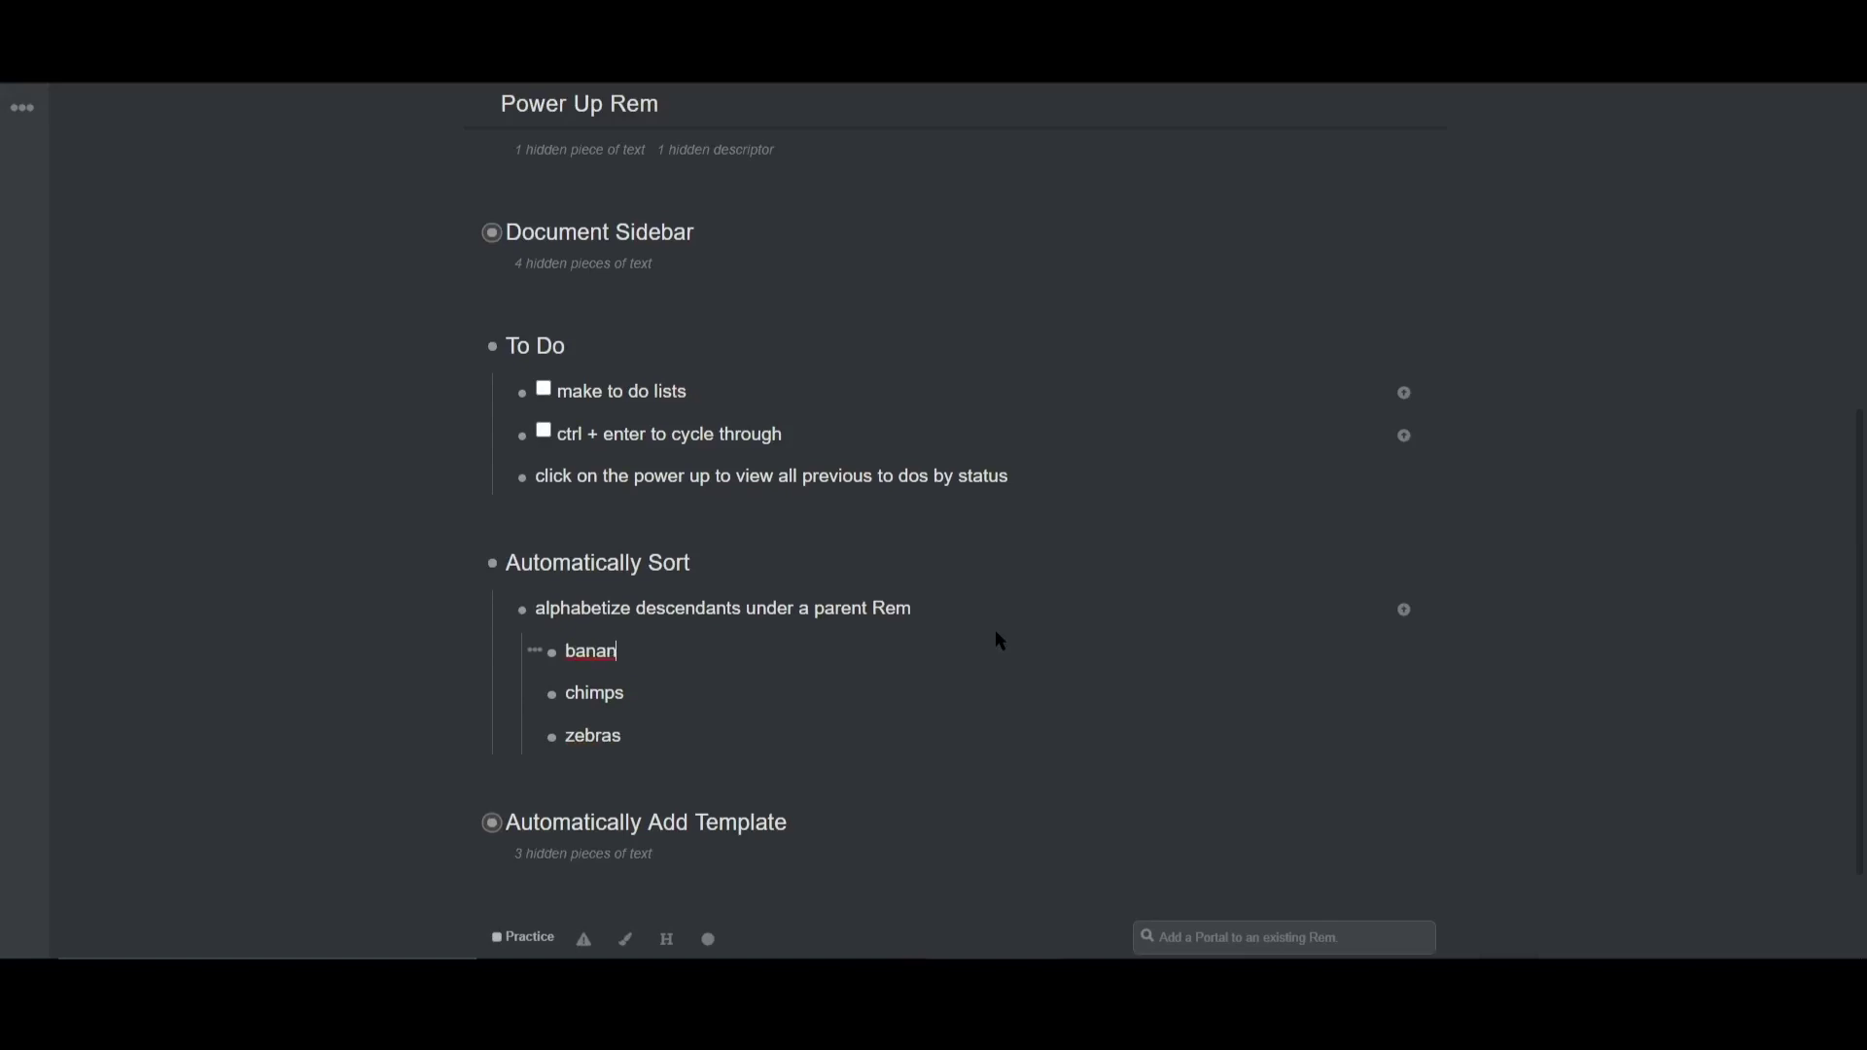
{"action": "key", "text": "Return"}
{"action": "type", "text": "oranges"}
{"action": "key", "text": "Return"}
{"action": "type", "text": "deer"}
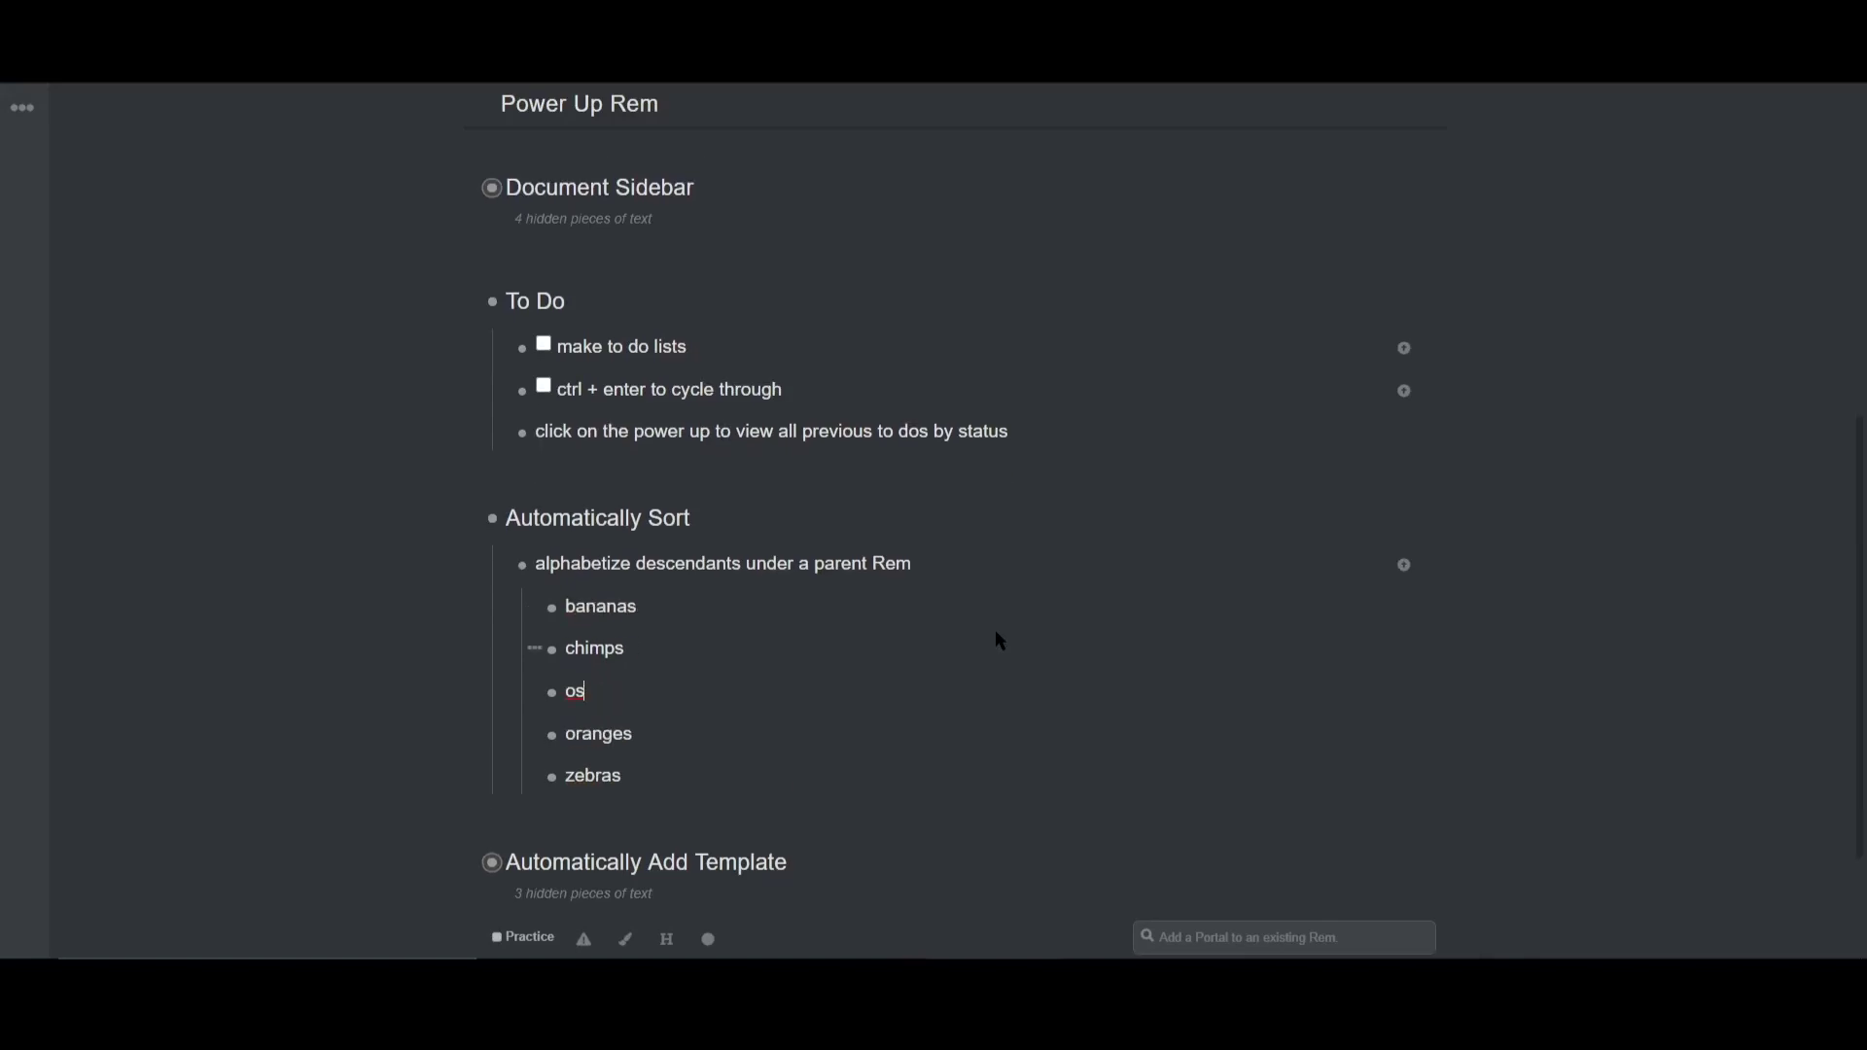
{"action": "key", "text": "Return"}
{"action": "type", "text": "ostrich"}
{"action": "key", "text": "Return"}
{"action": "type", "text": "animals"}
{"action": "key", "text": "Return"}
{"action": "type", "text": "tigers"}
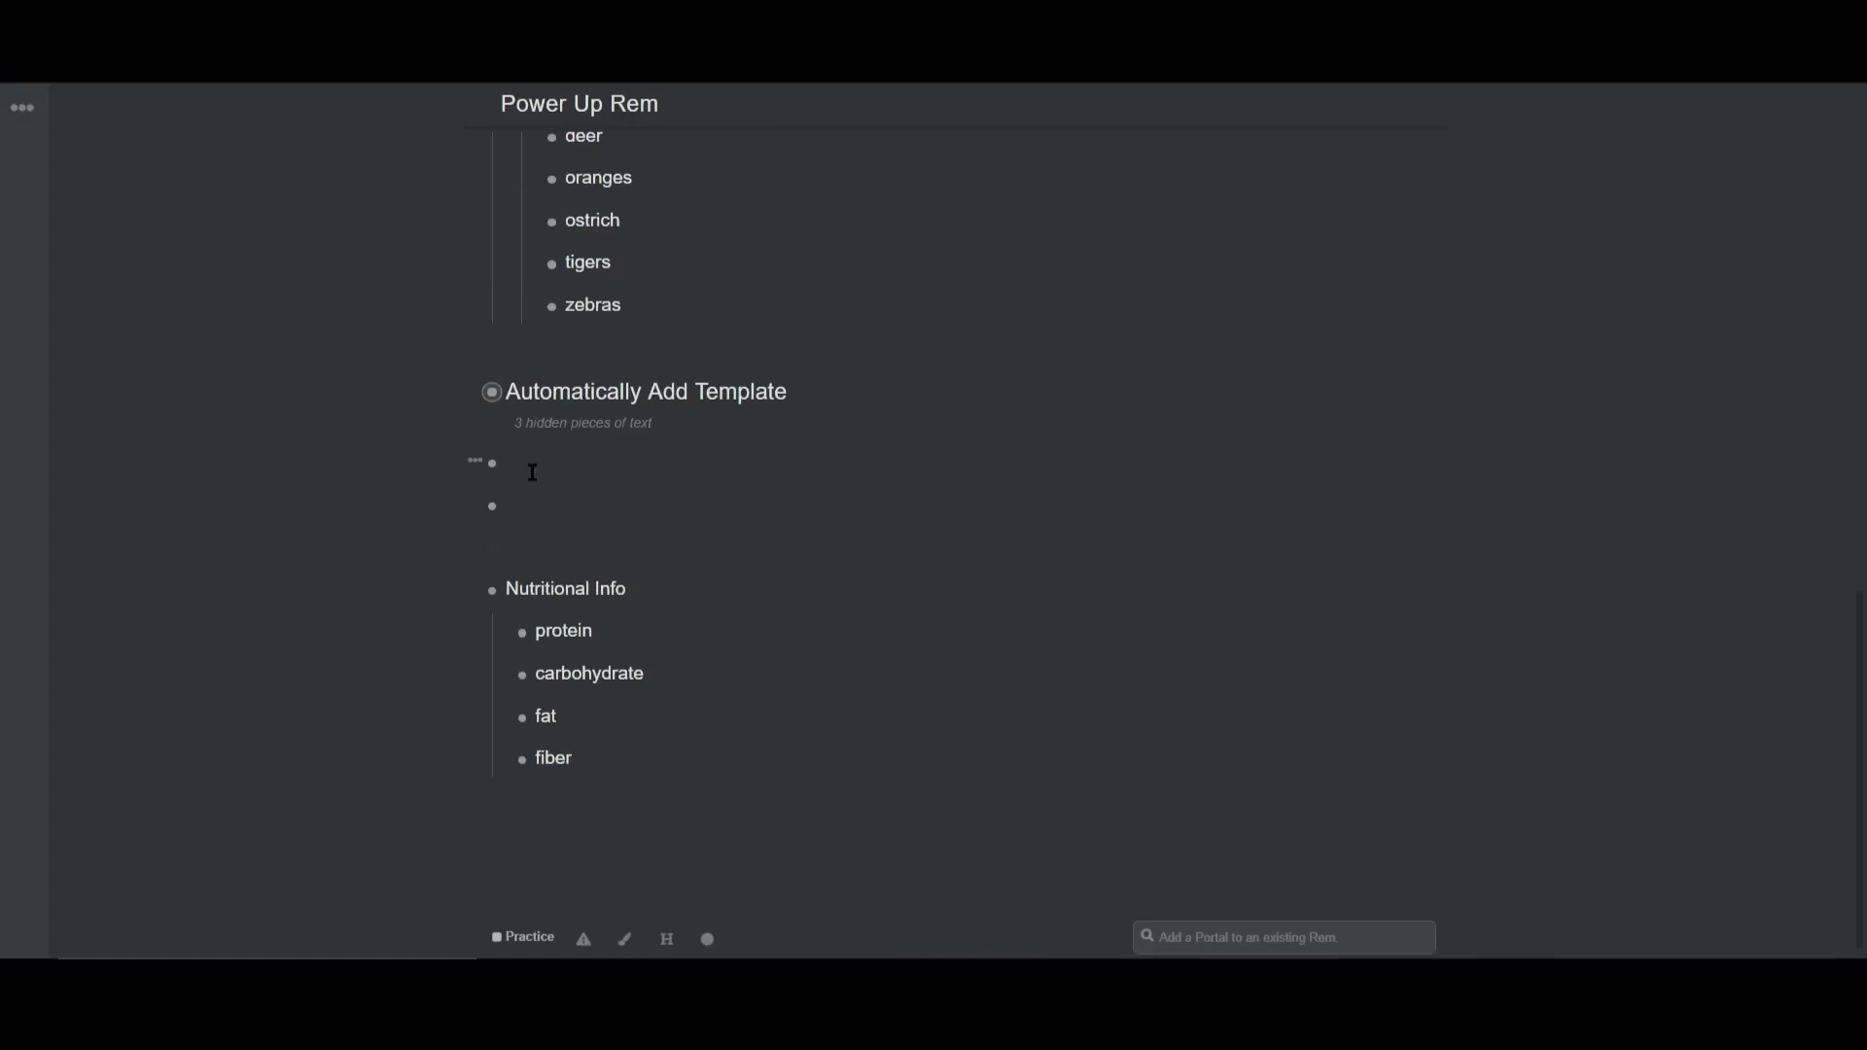
Remove the empty bullet and expand Automatically Add Template to show its notes.
{"action": "key", "text": "BackSpace"}
{"action": "left_click", "coordinate": [791, 389]}
{"action": "key", "text": "ctrl+Down"}
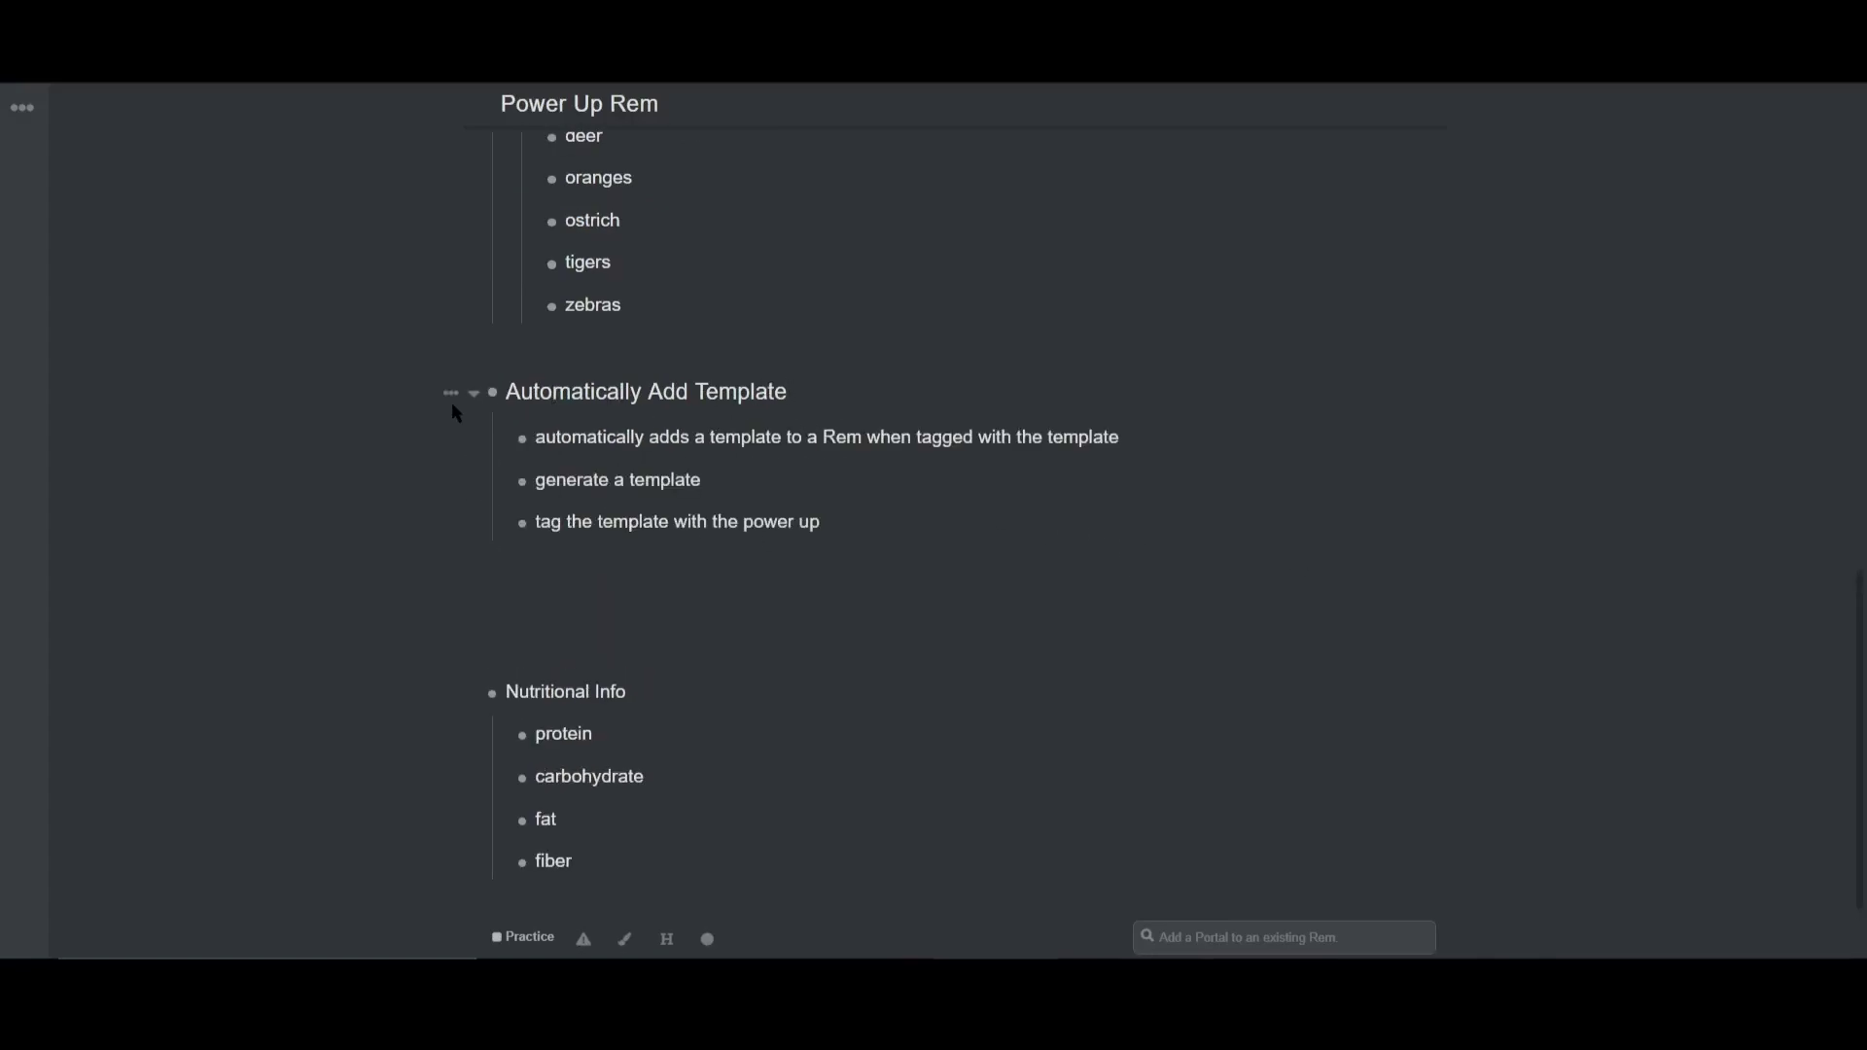
{"action": "scroll", "coordinate": [484, 395], "scroll_direction": "down", "scroll_amount": 1}
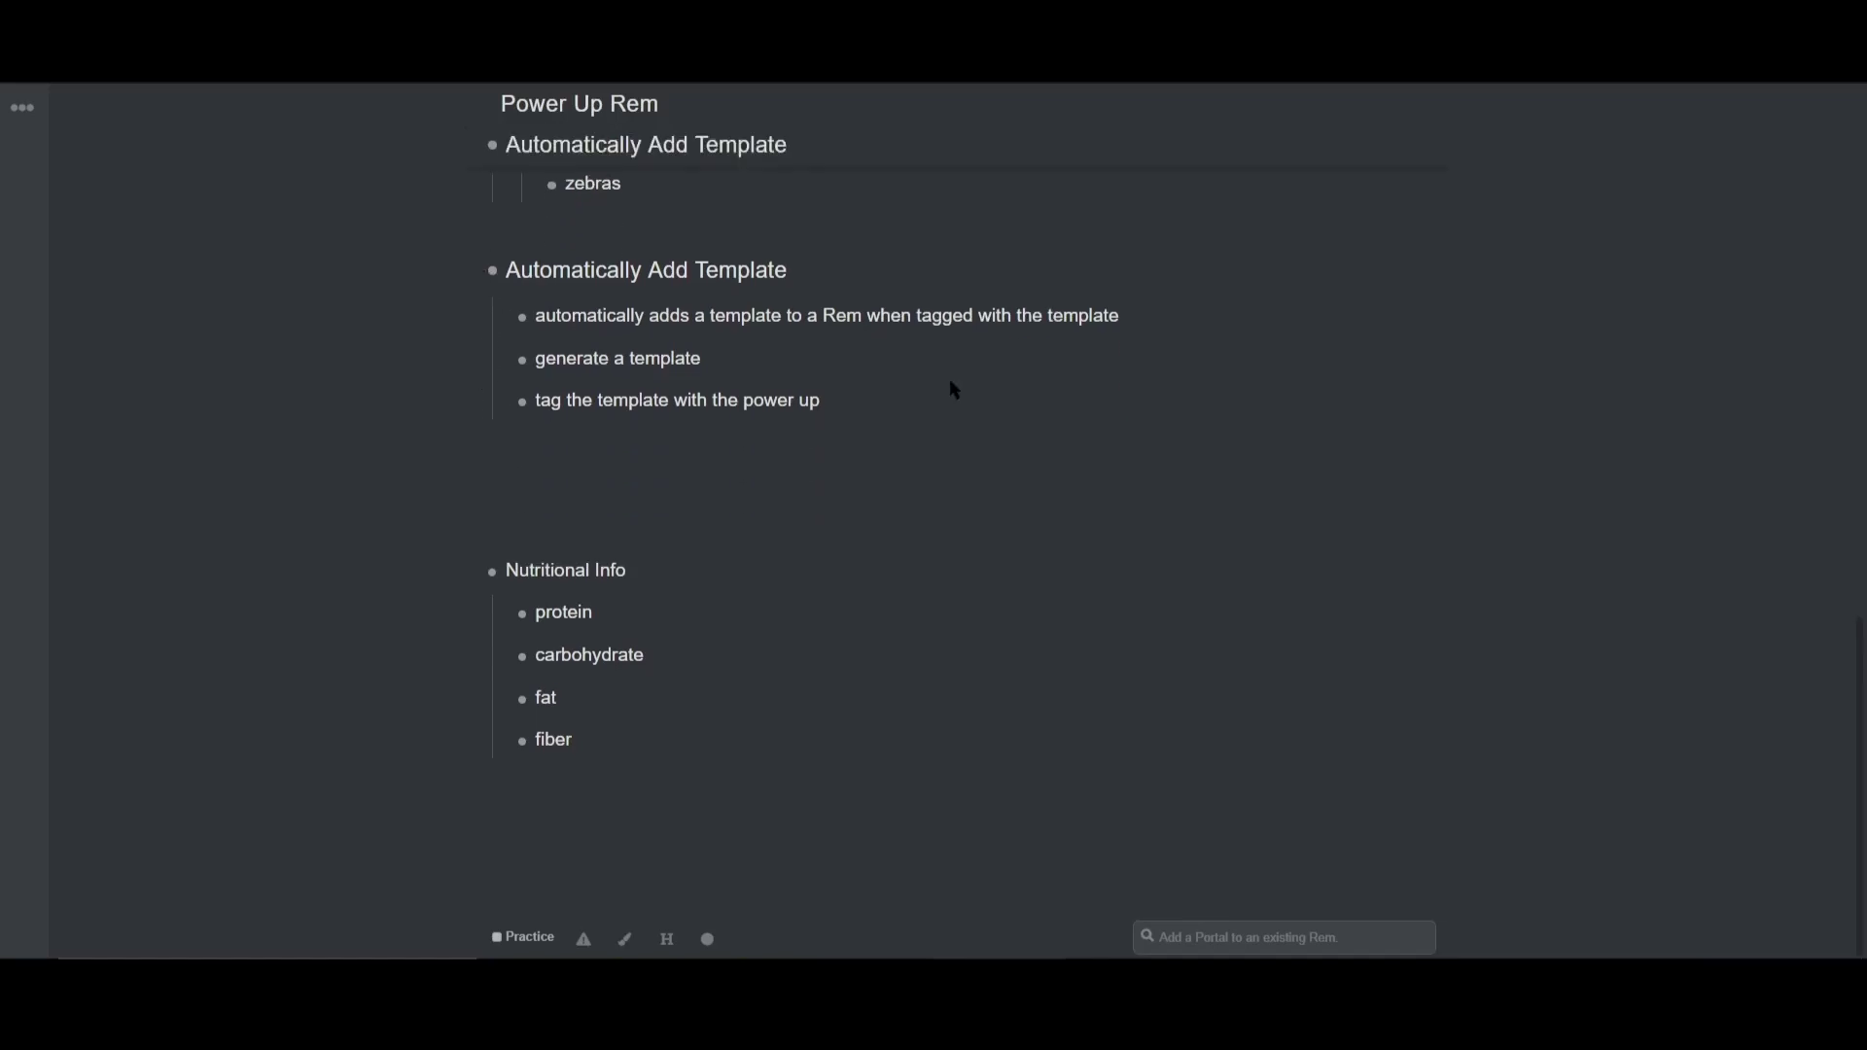
Add an empty bullet below the template notes and turn Nutritional Info into a header.
{"action": "left_click", "coordinate": [542, 468]}
{"action": "left_click", "coordinate": [644, 562]}
{"action": "key", "text": "ctrl+alt+1"}
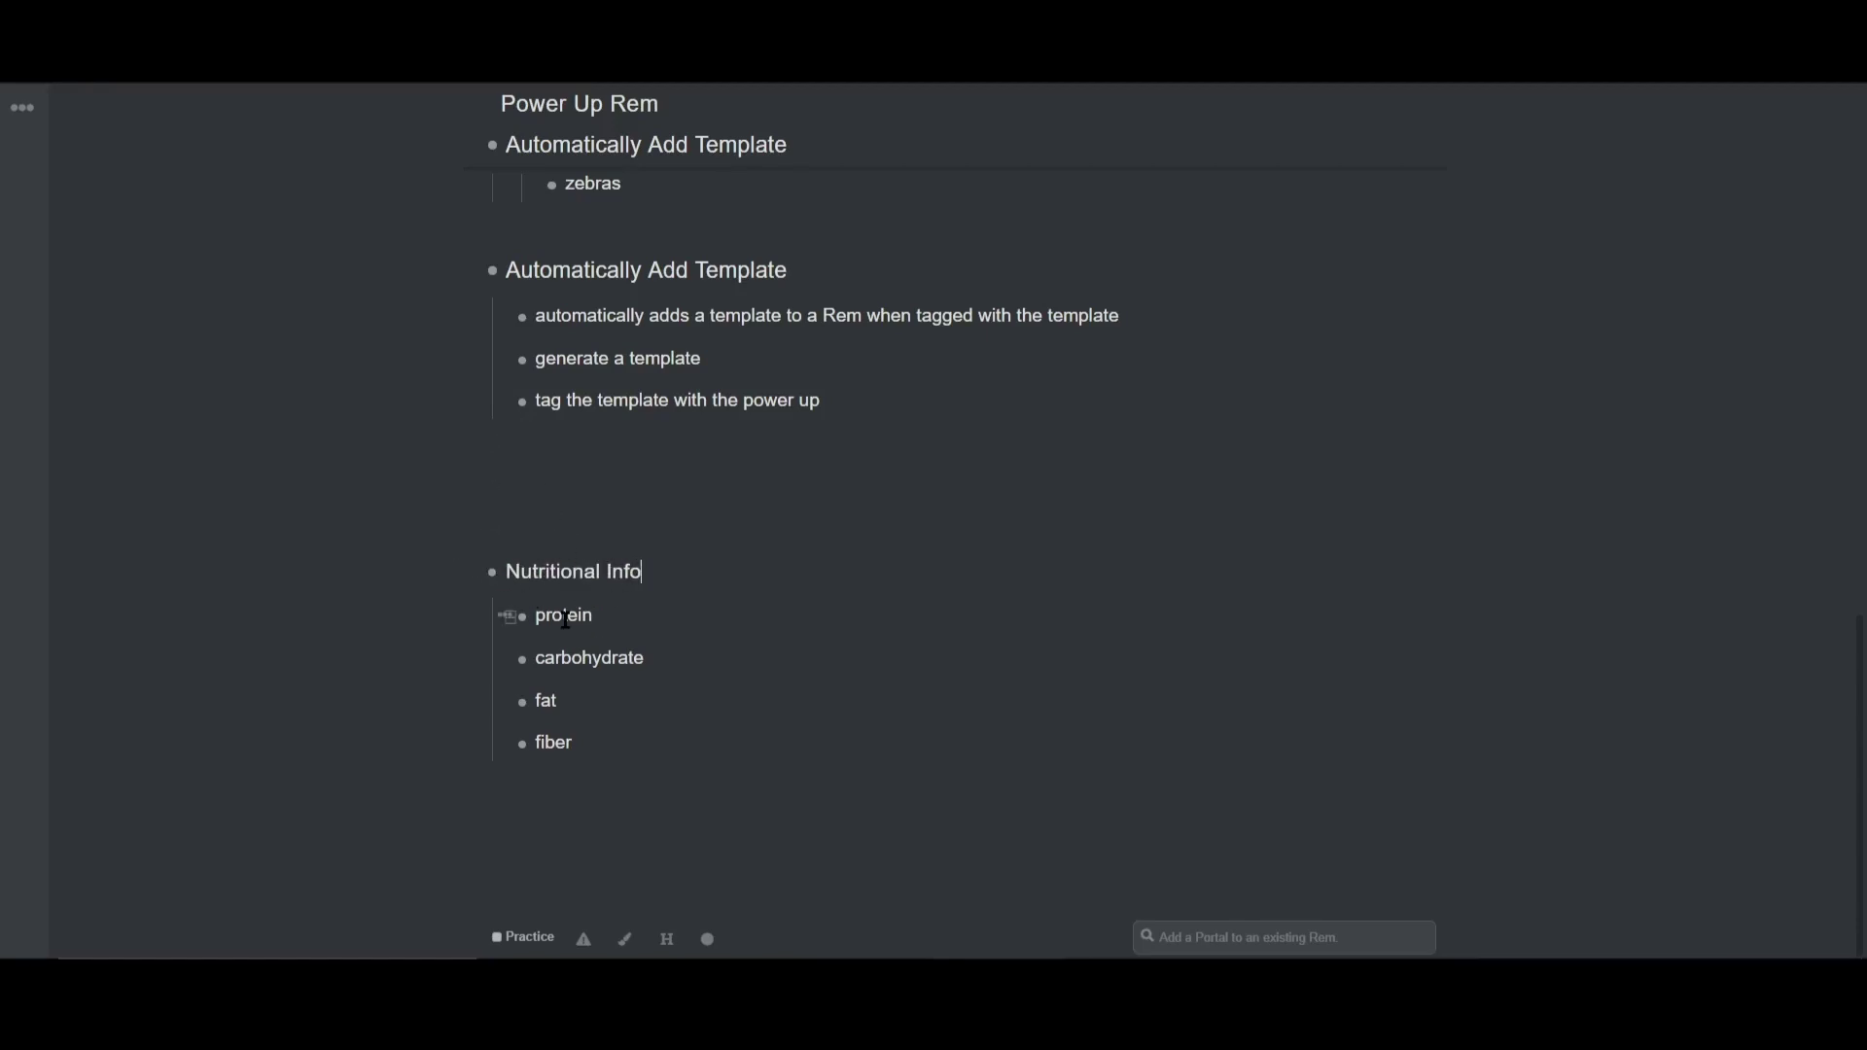
Create a 'Pizza' rem tagged with Nutritional Info.
{"action": "left_click", "coordinate": [552, 482]}
{"action": "type", "text": "Pizza ##nutrition"}
{"action": "key", "text": "Down"}
{"action": "key", "text": "Return"}
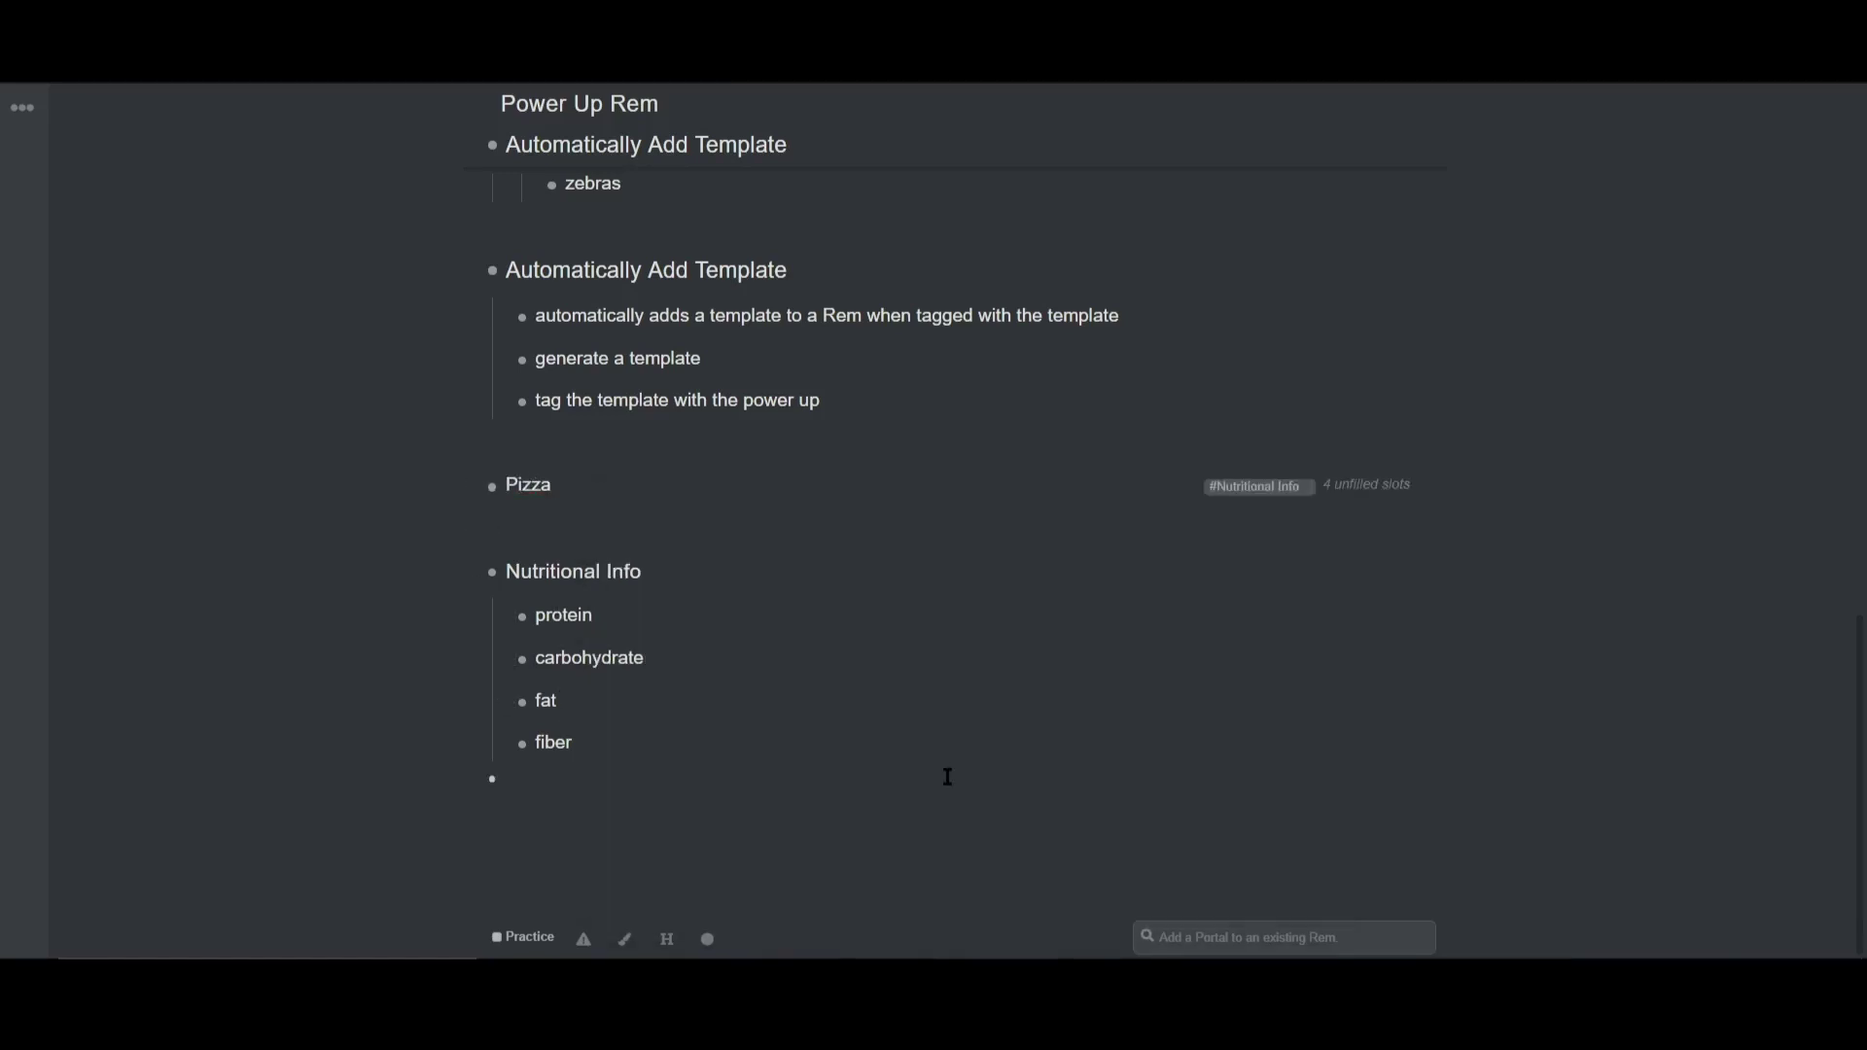
Add Pizza's four template slots, undo that, and start tagging Nutritional Info with #automaticall.
{"action": "left_click", "coordinate": [1371, 486]}
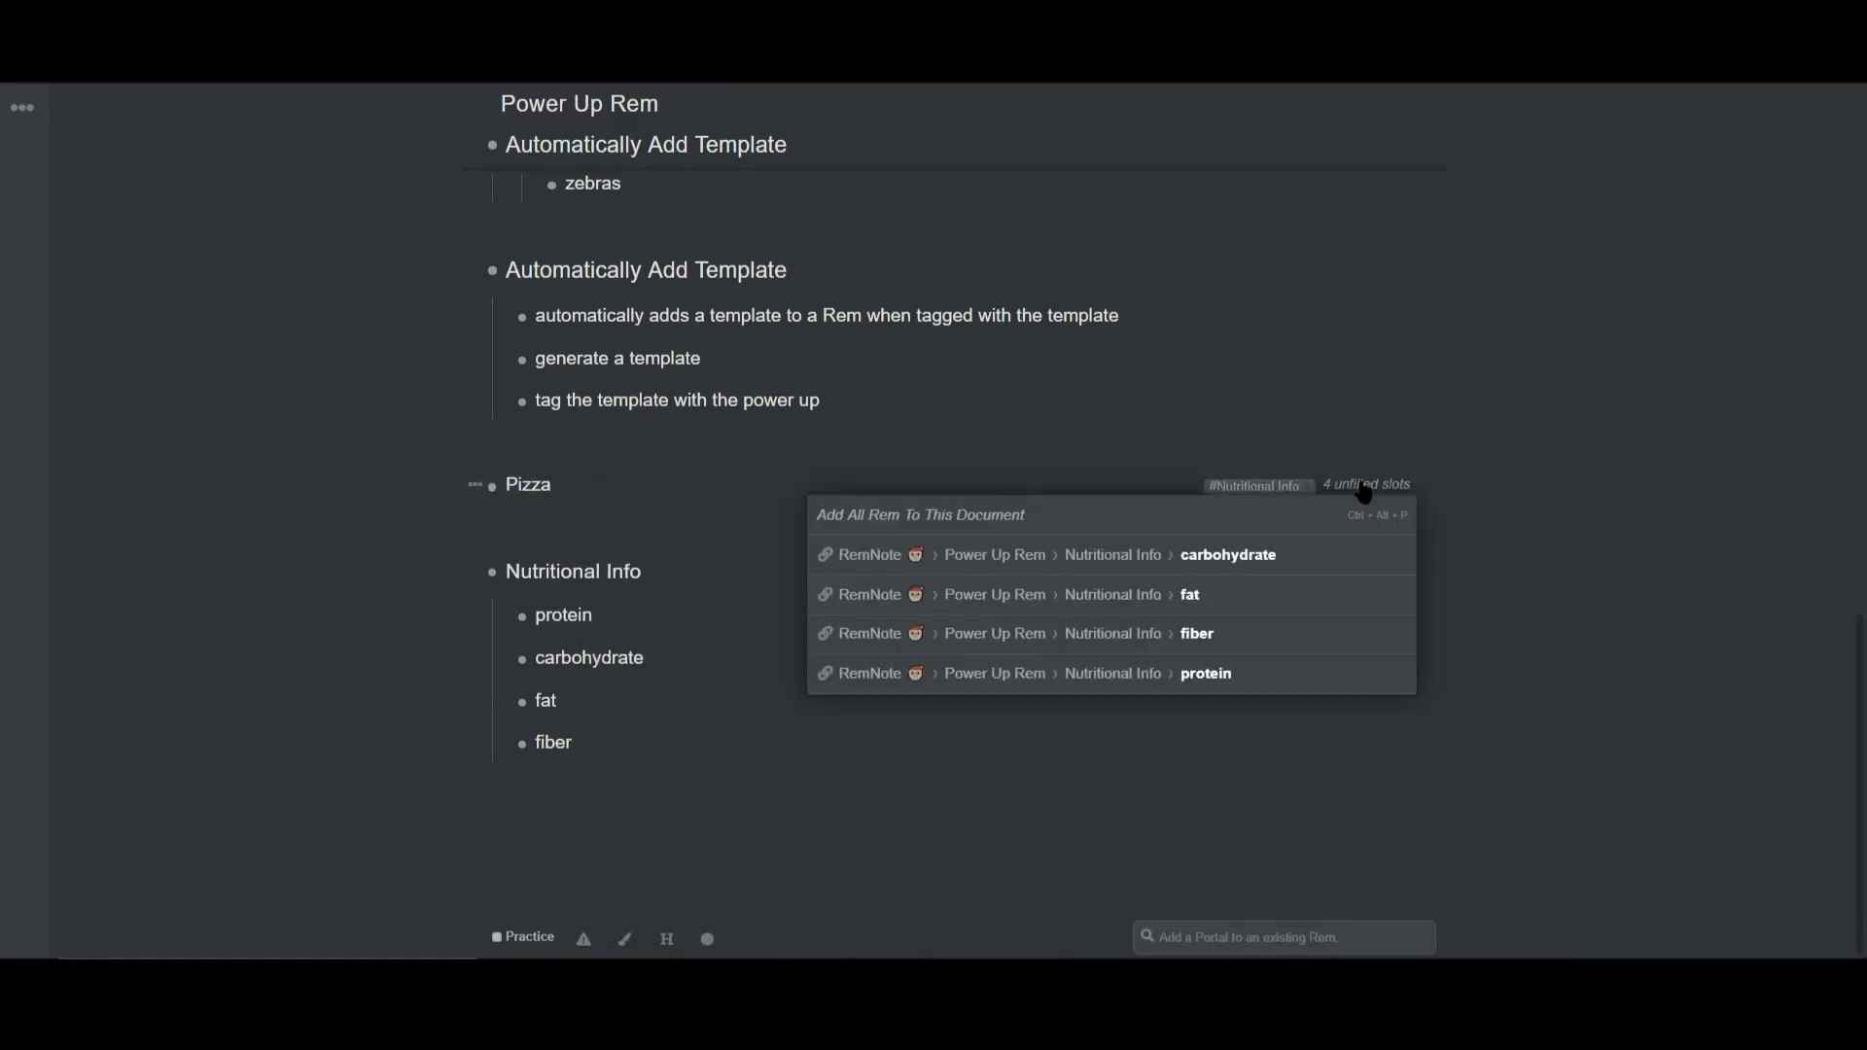
{"action": "left_click", "coordinate": [985, 509]}
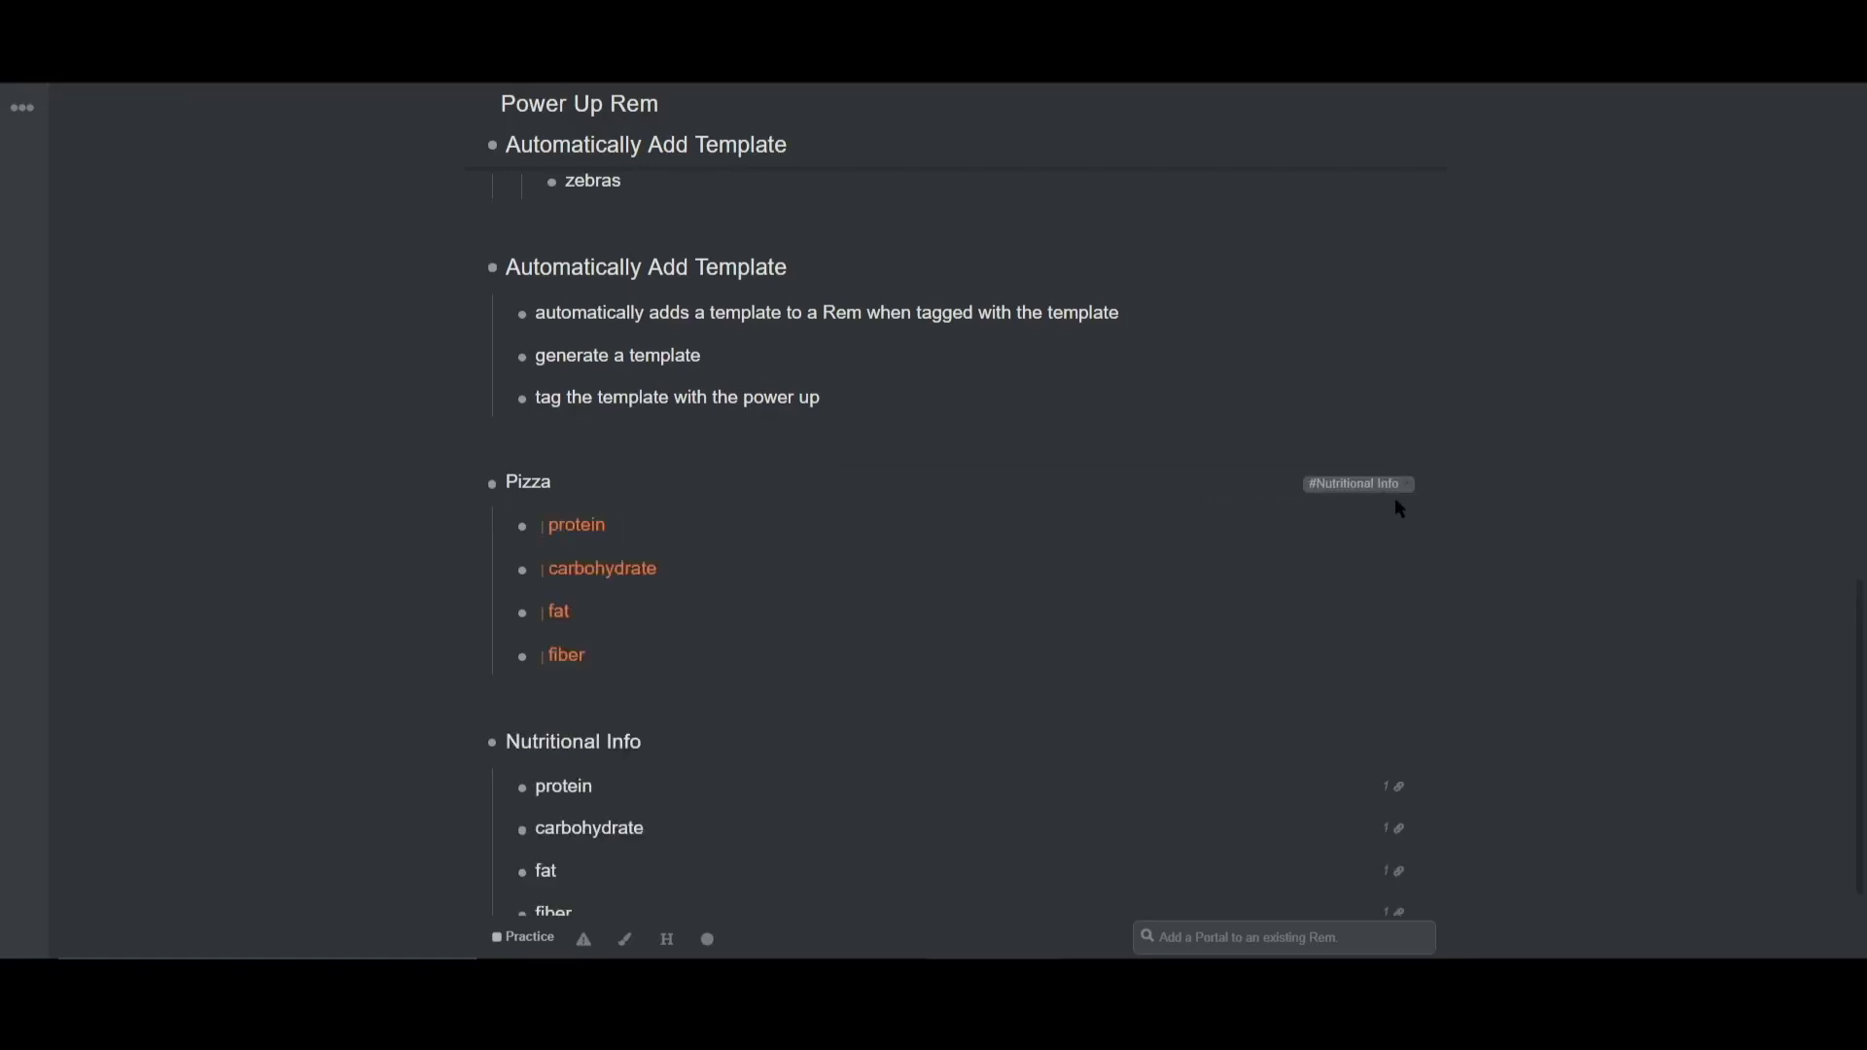
{"action": "key", "text": "Down"}
{"action": "key", "text": "Down"}
{"action": "key", "text": "Down"}
{"action": "key", "text": "ctrl+z"}
{"action": "key", "text": "ctrl+z"}
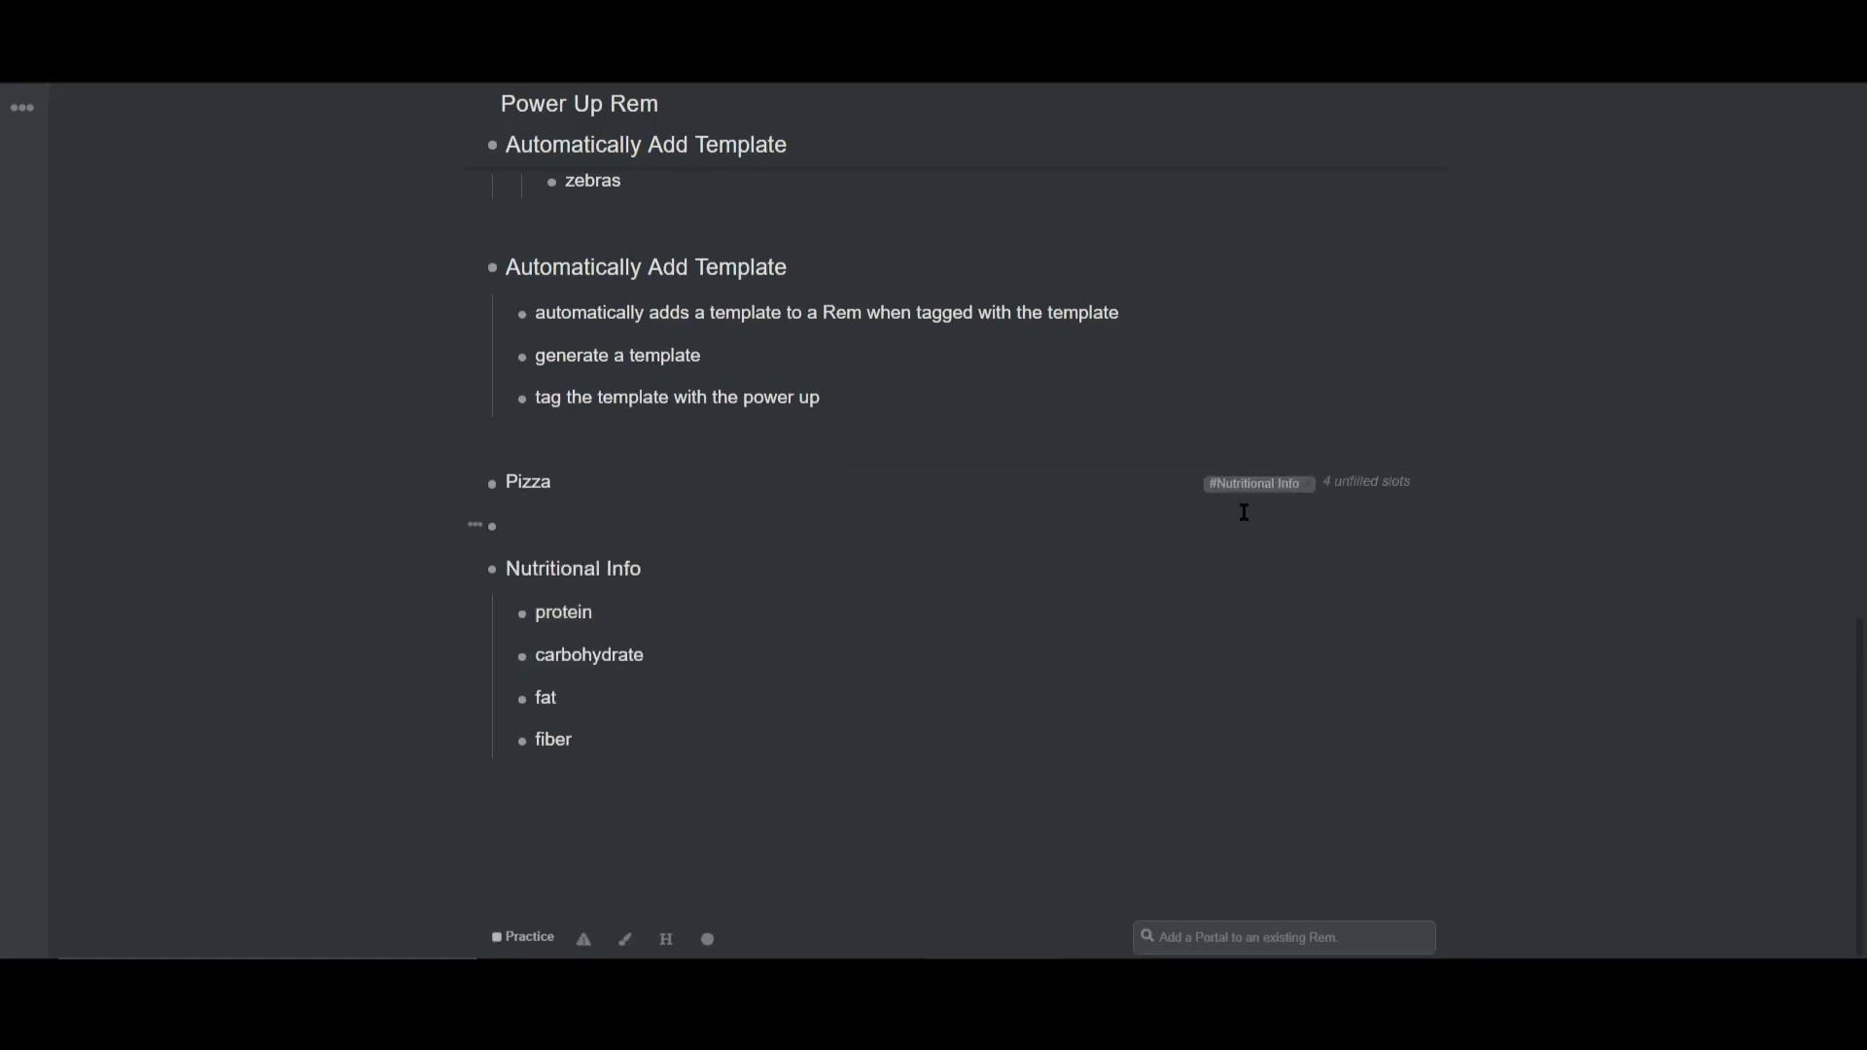
{"action": "left_click", "coordinate": [681, 574]}
{"action": "type", "text": "#automaticall"}
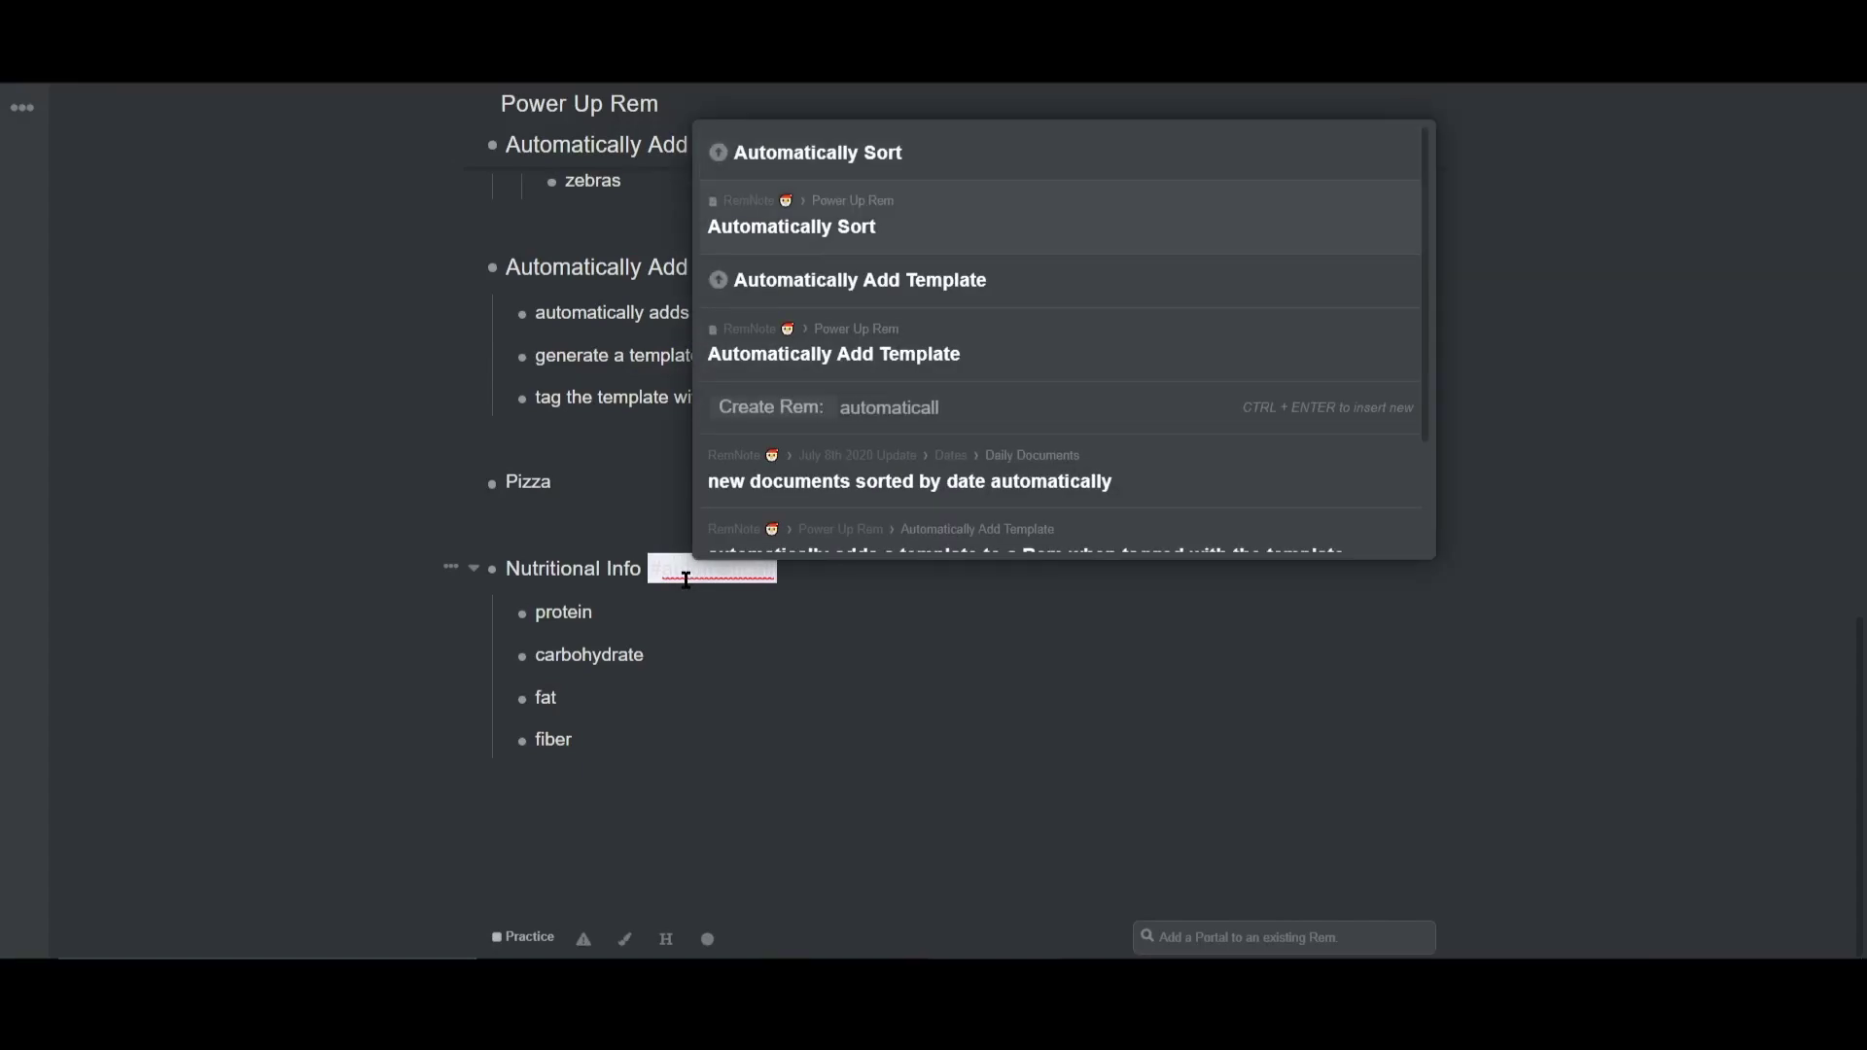
Make Nutritional Info an automatic template and tag Pizza with it to add protein, carbohydrate, fat, fiber.
{"action": "key", "text": "Escape"}
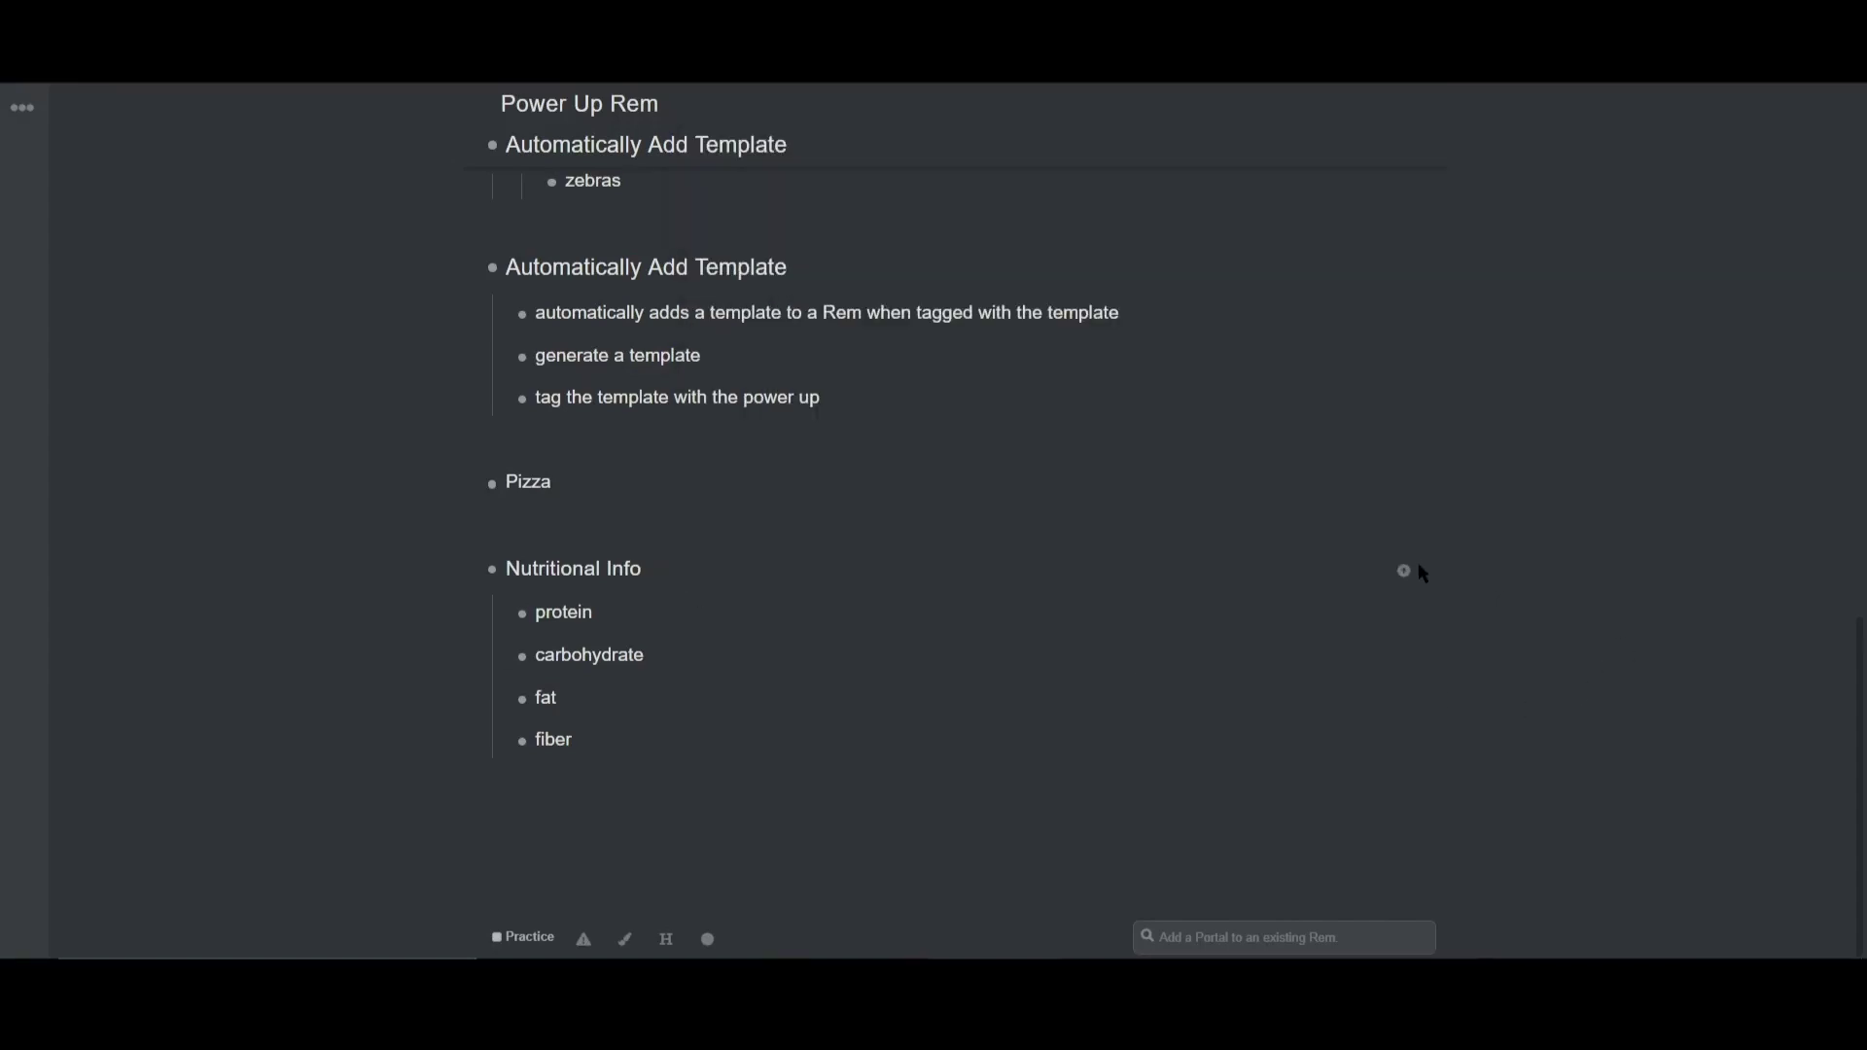
{"action": "key", "text": "Up"}
{"action": "key", "text": "Up"}
{"action": "type", "text": "#nutri"}
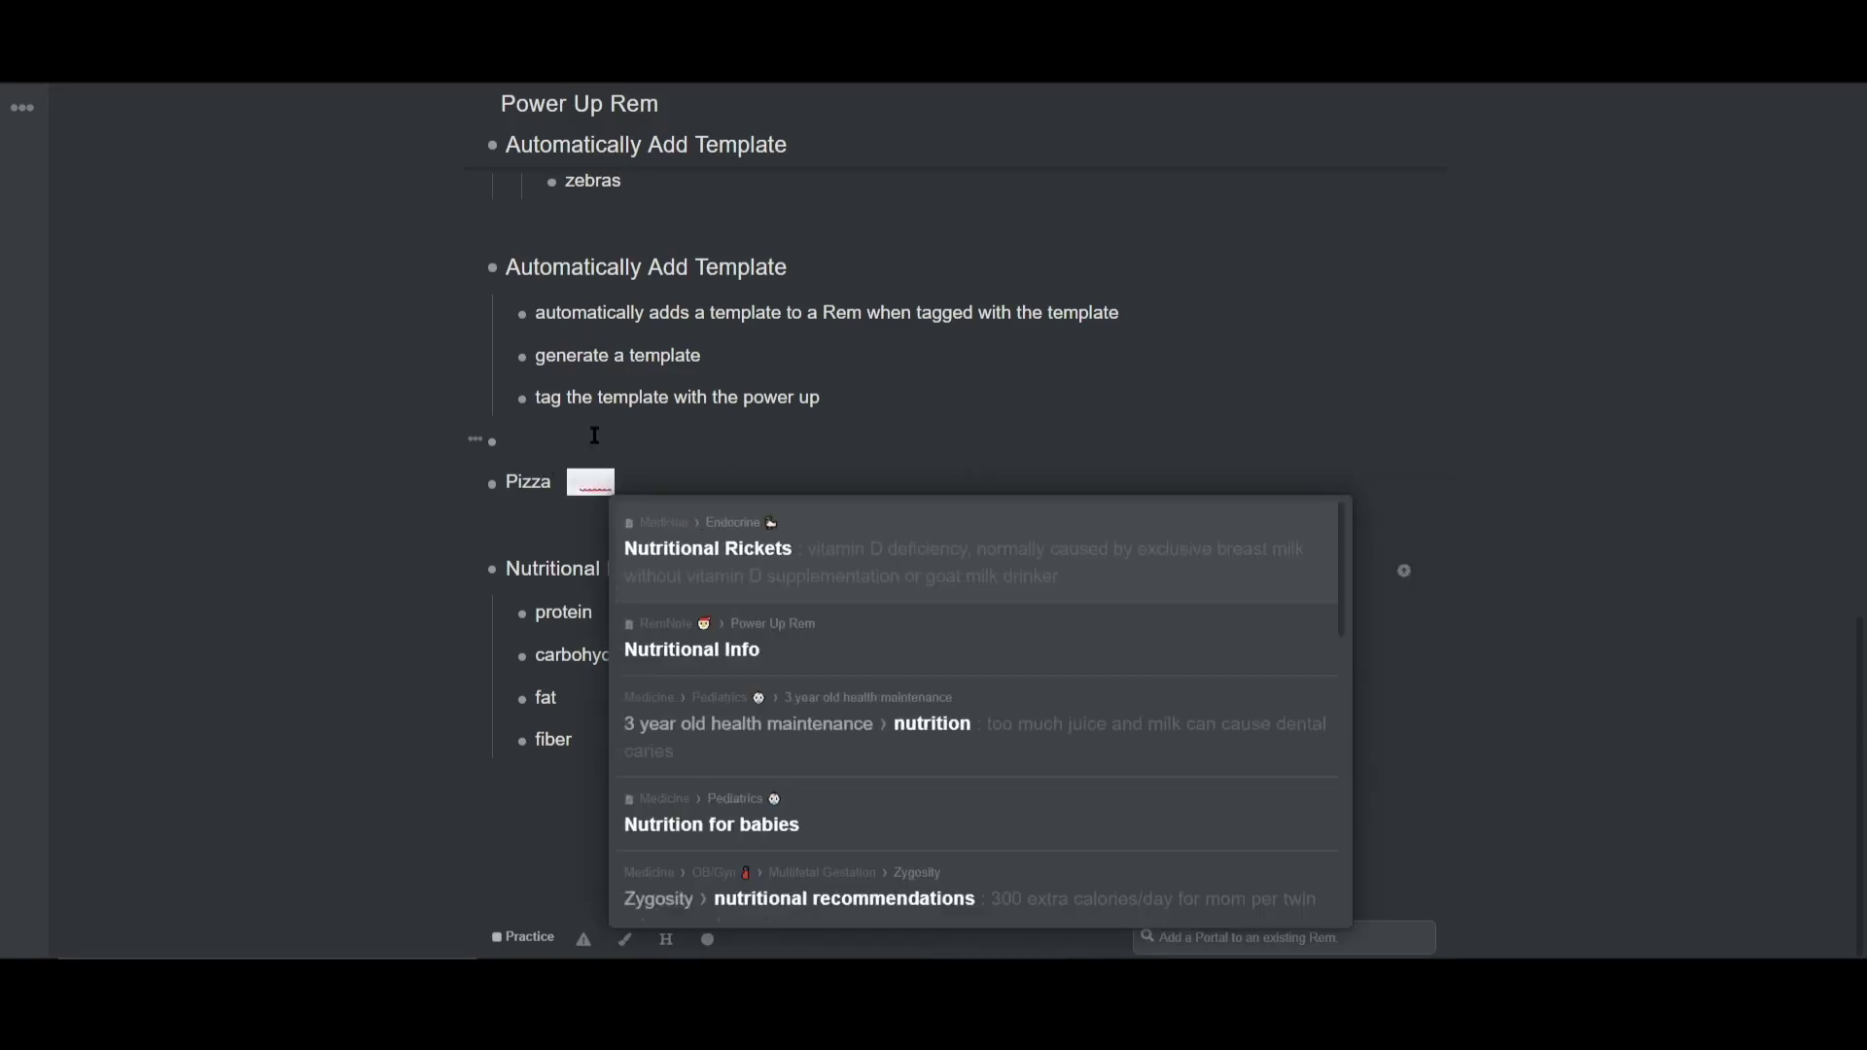
{"action": "key", "text": "Down"}
{"action": "key", "text": "Return"}
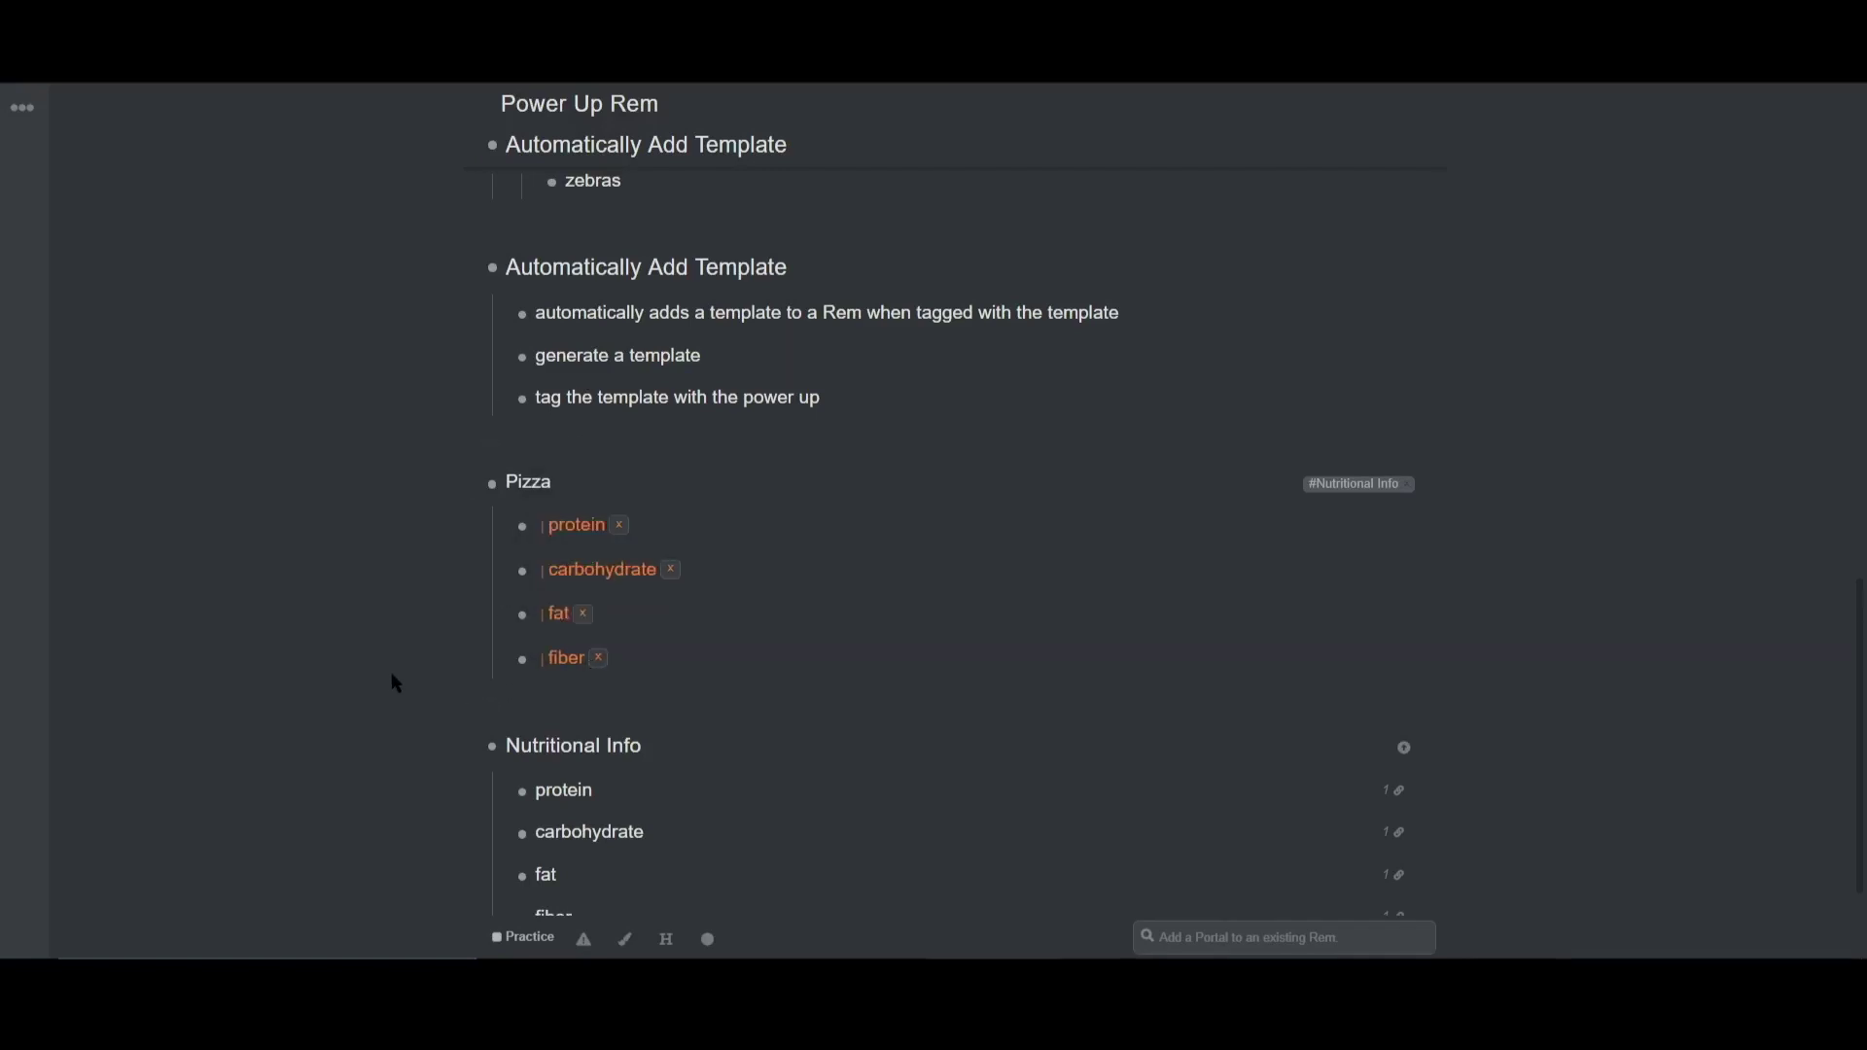
{"action": "scroll", "coordinate": [392, 676], "scroll_direction": "down", "scroll_amount": 2}
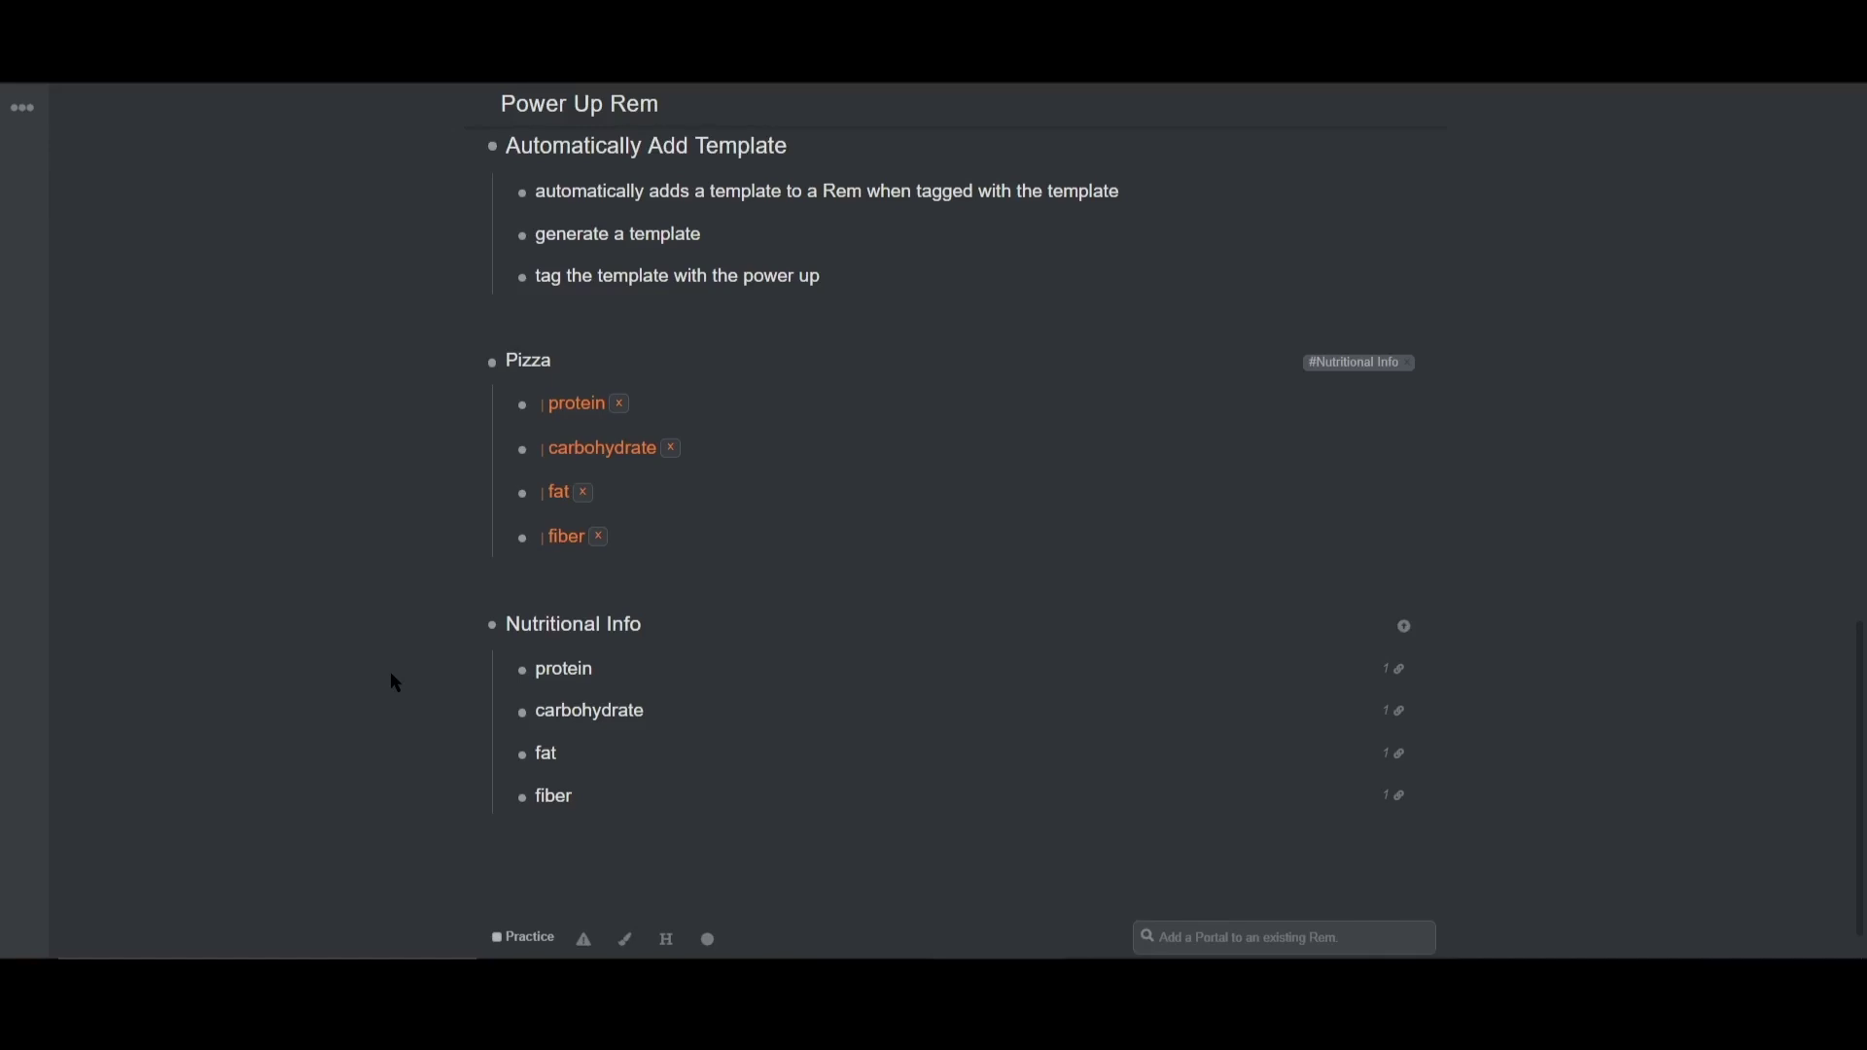